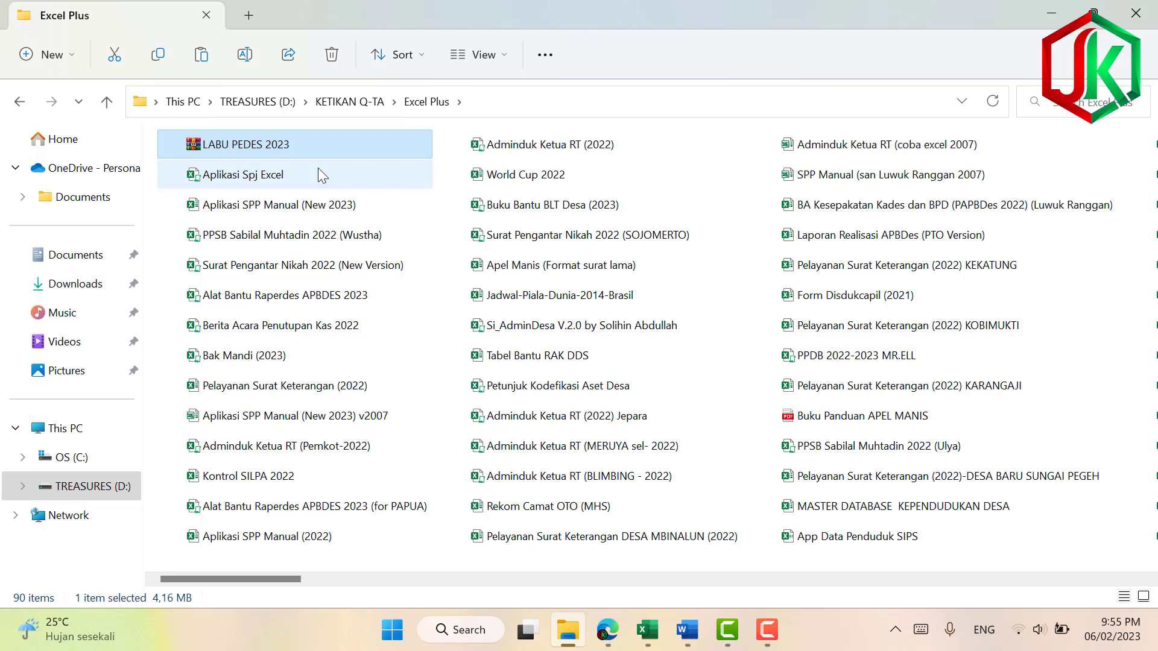
Bring up the context menu for the LABU PEDES 2023 archive in the Excel Plus folder.
right_click(291, 144)
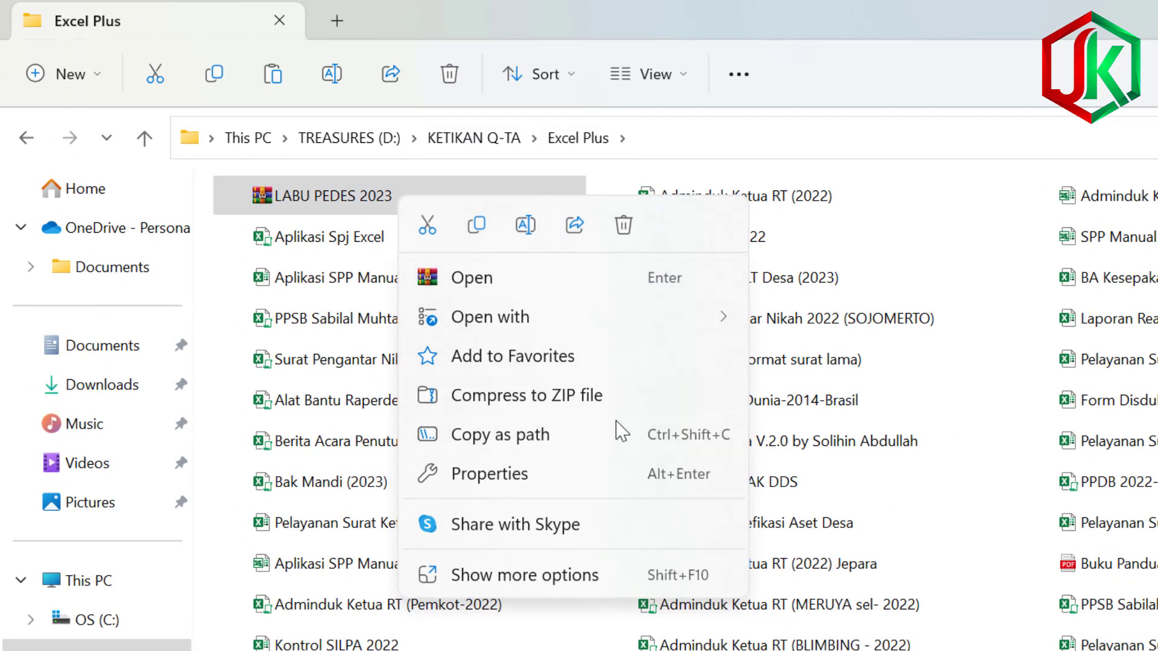
Extract the LABU PEDES 2023 archive here with its password and open the extracted workbook.
click(529, 576)
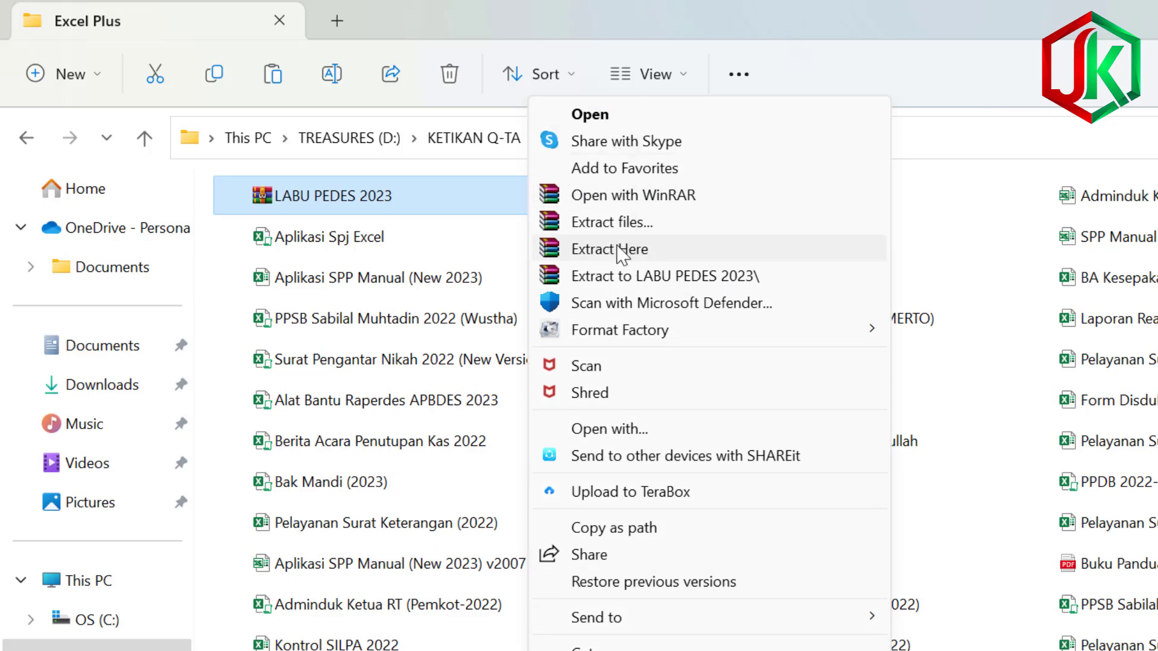
click(637, 256)
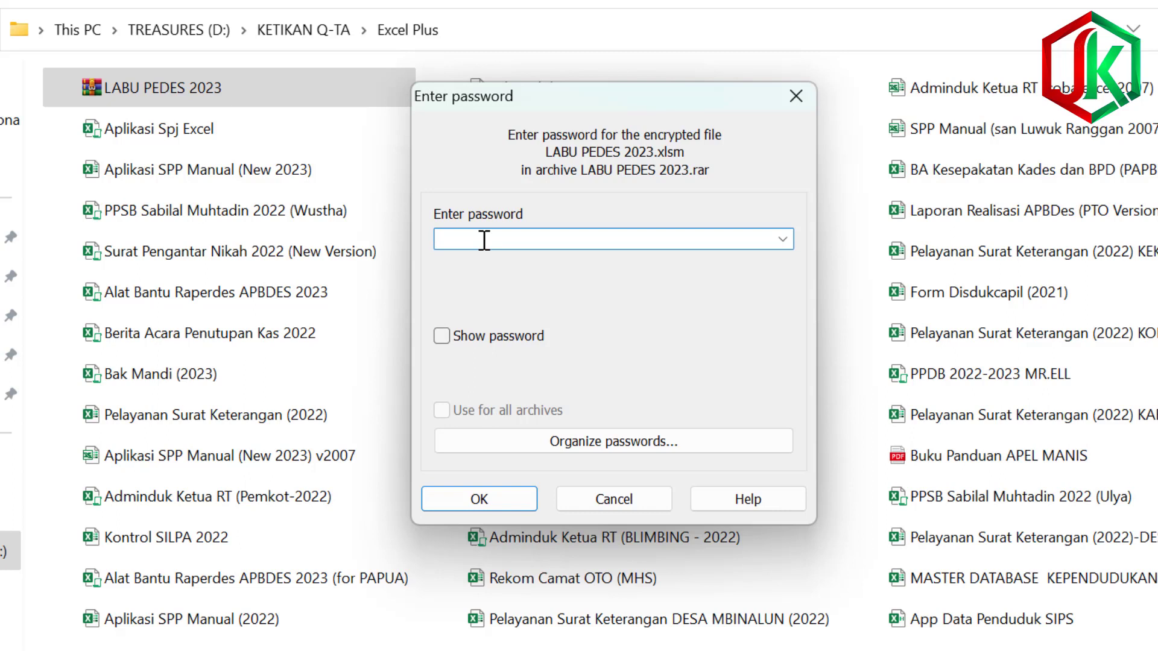
key(Caps_Lock)
text(K)
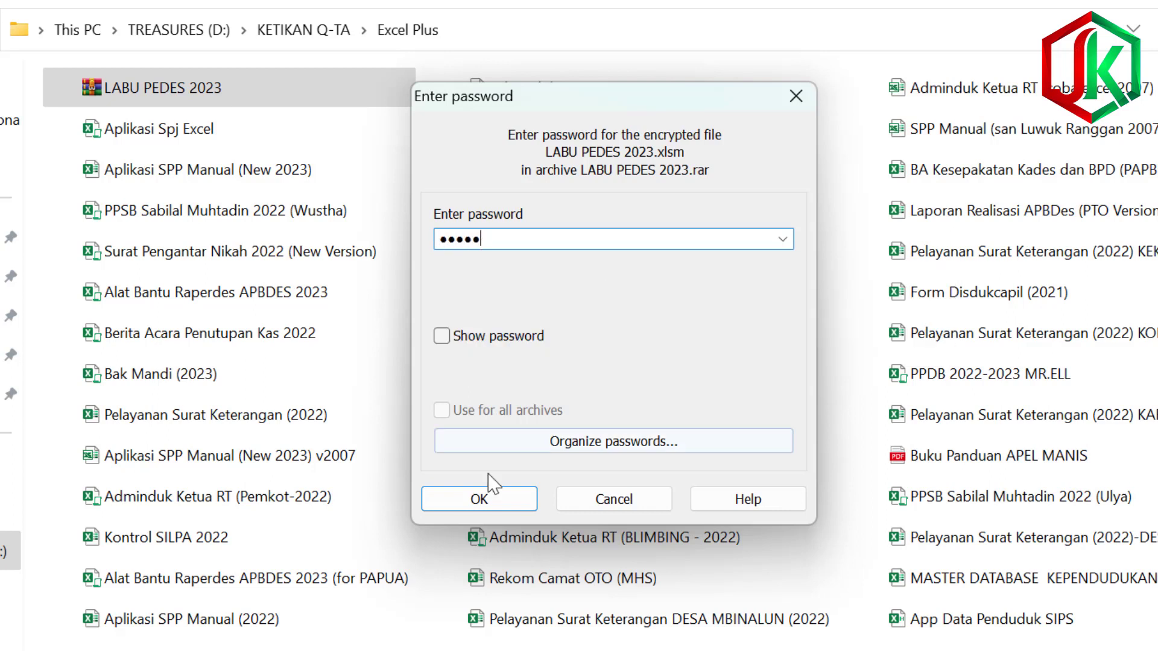
click(501, 509)
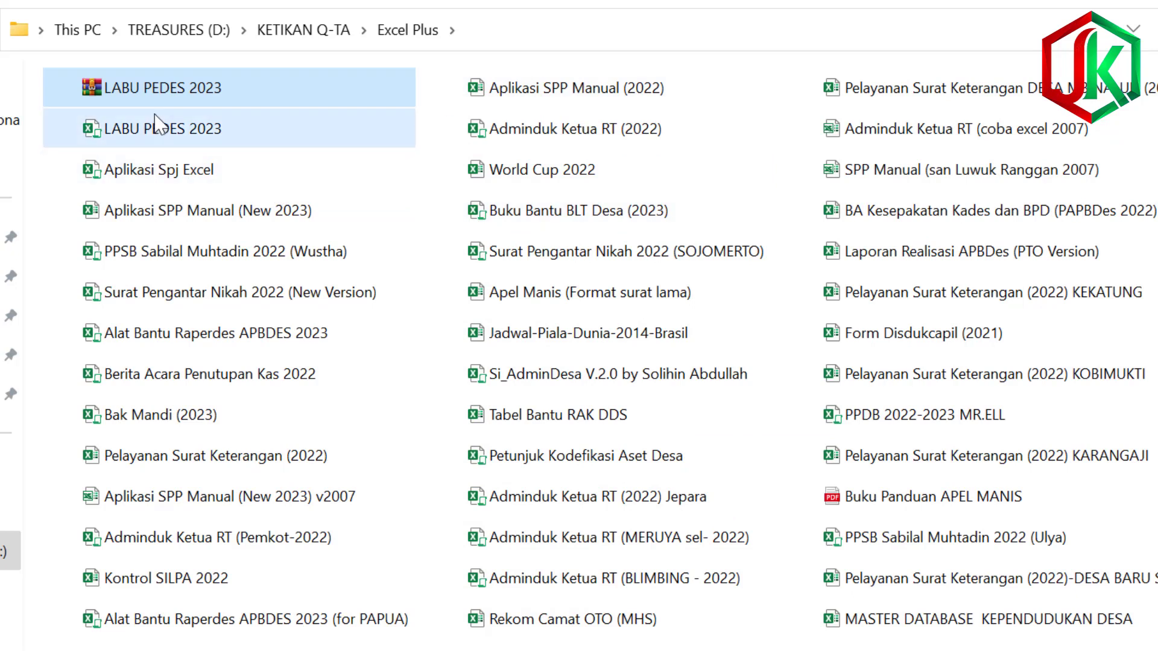
click(171, 136)
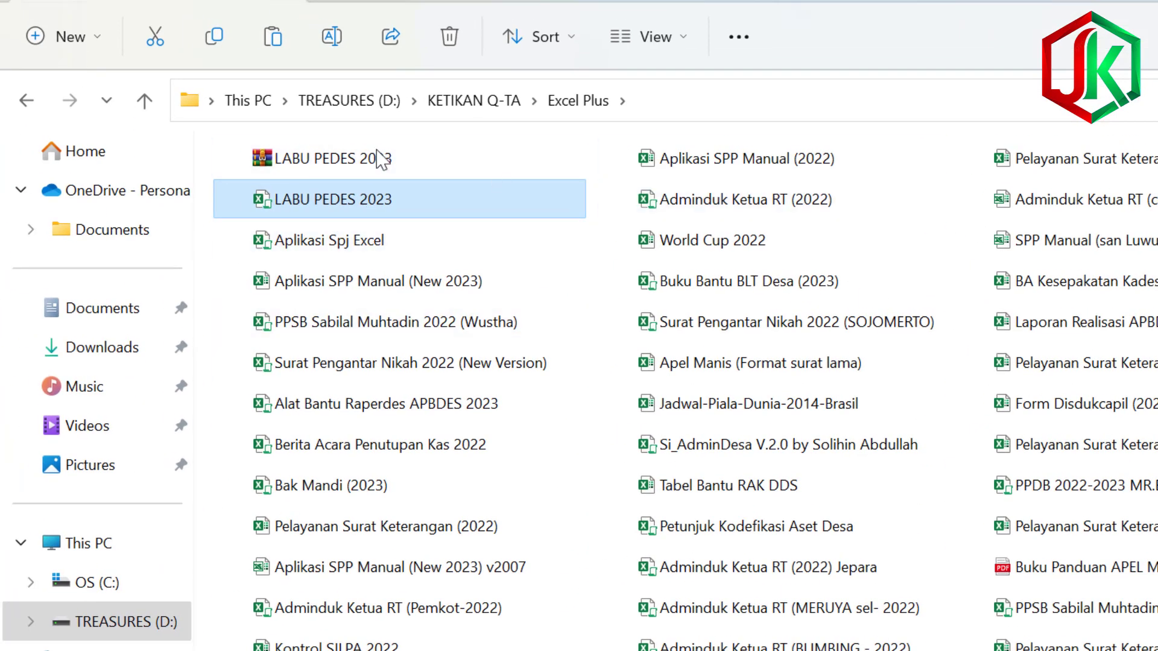
double_click(409, 210)
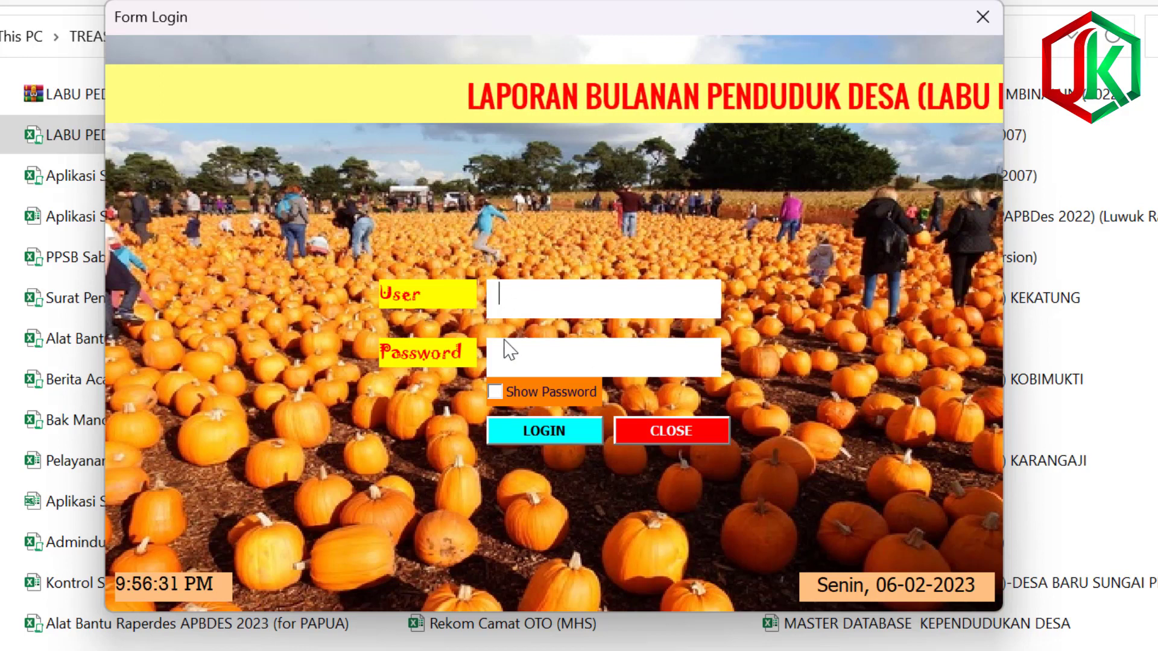
Log in with the admin user name and its password, then dismiss the welcome message.
text(admin)
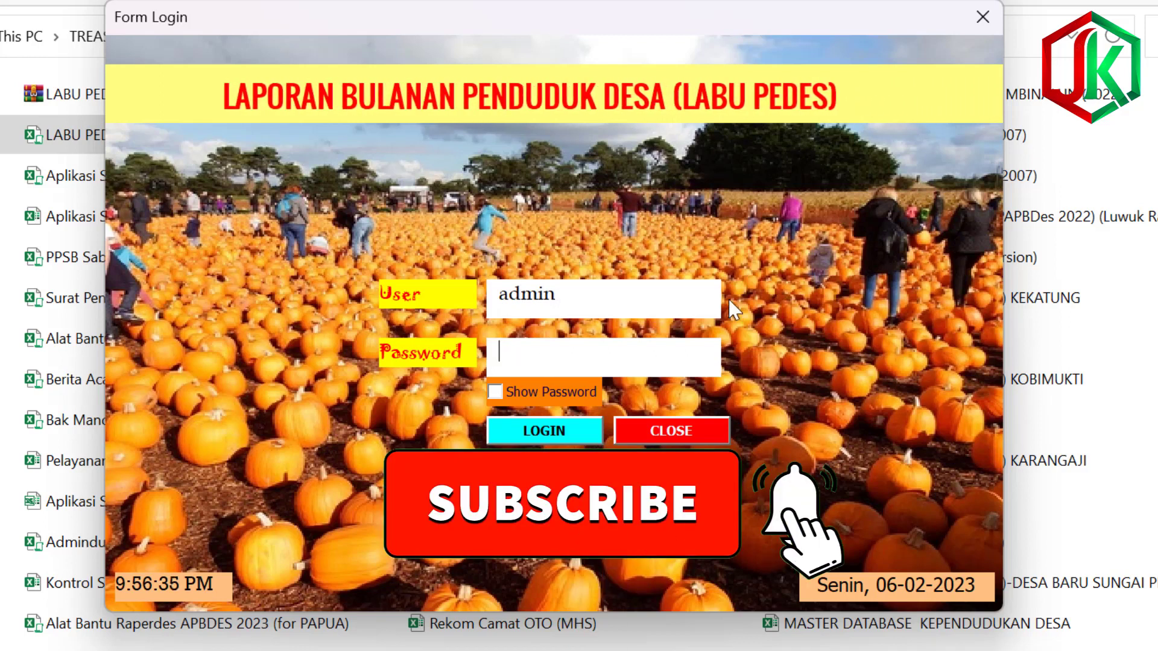
click(637, 377)
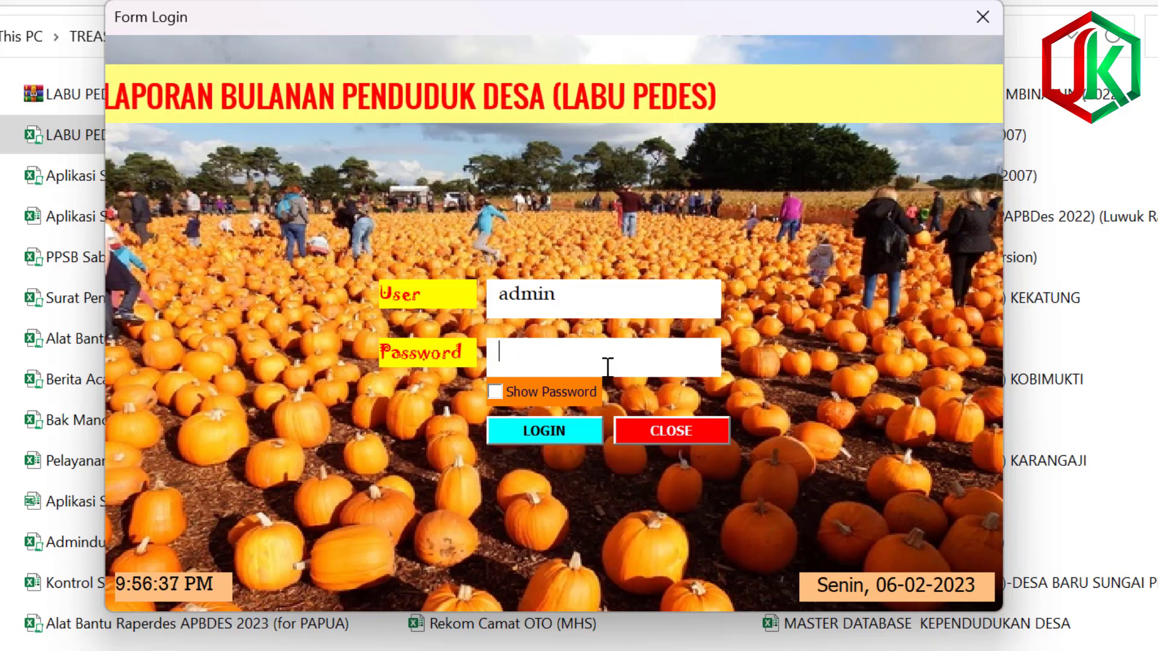
text(ad)
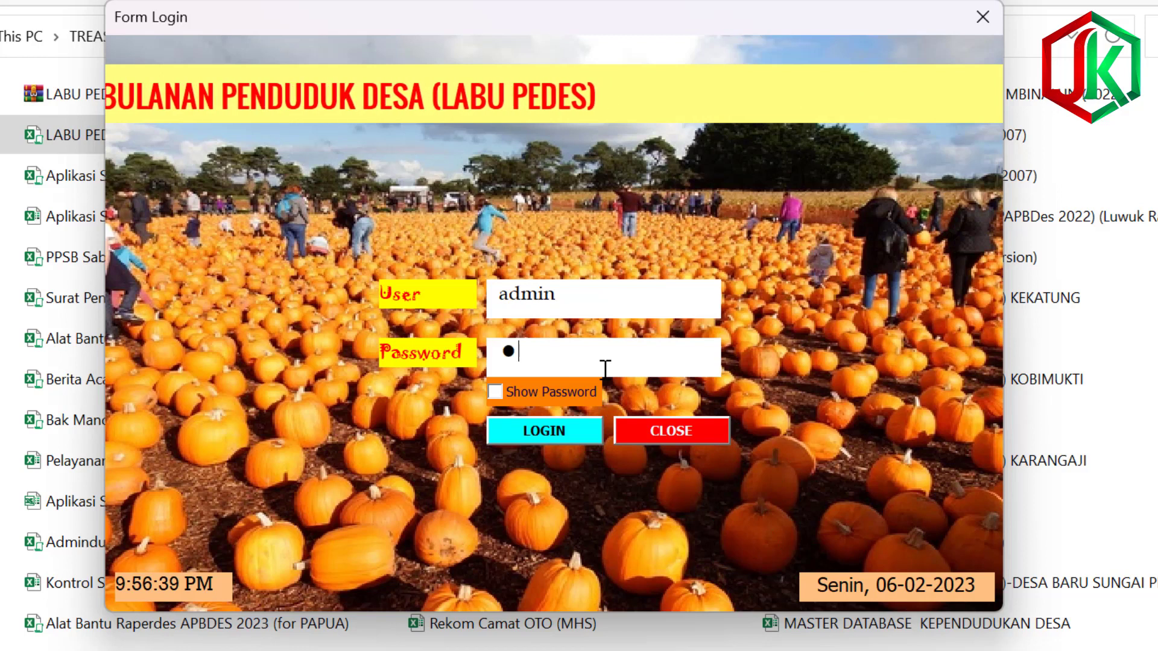
text(min)
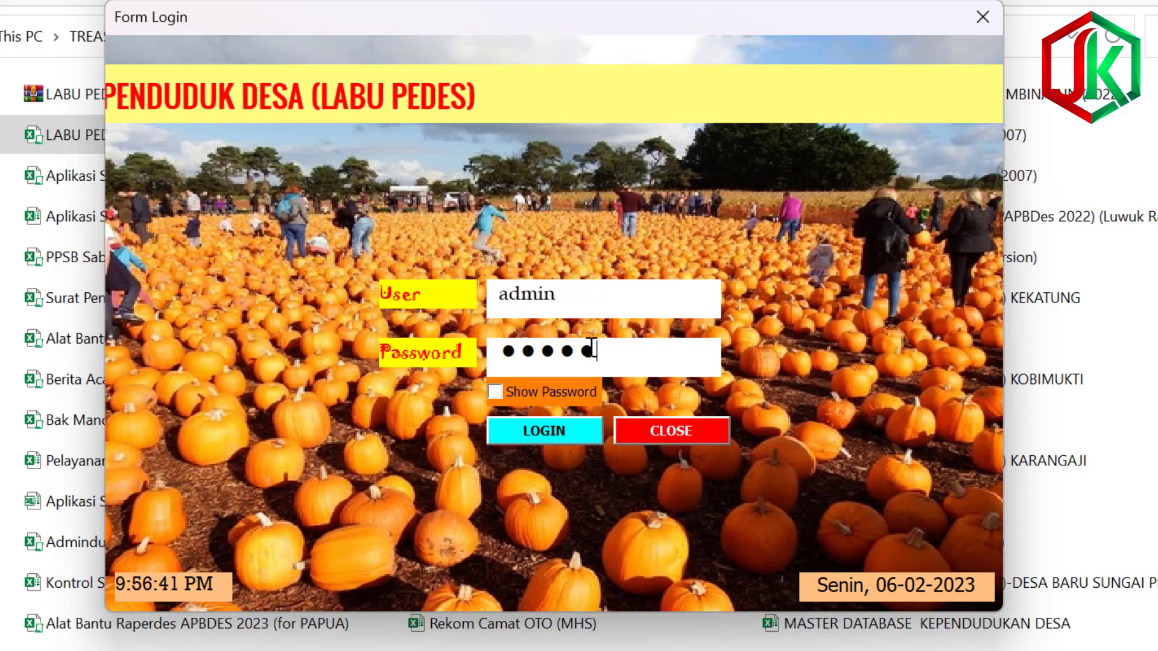
click(559, 434)
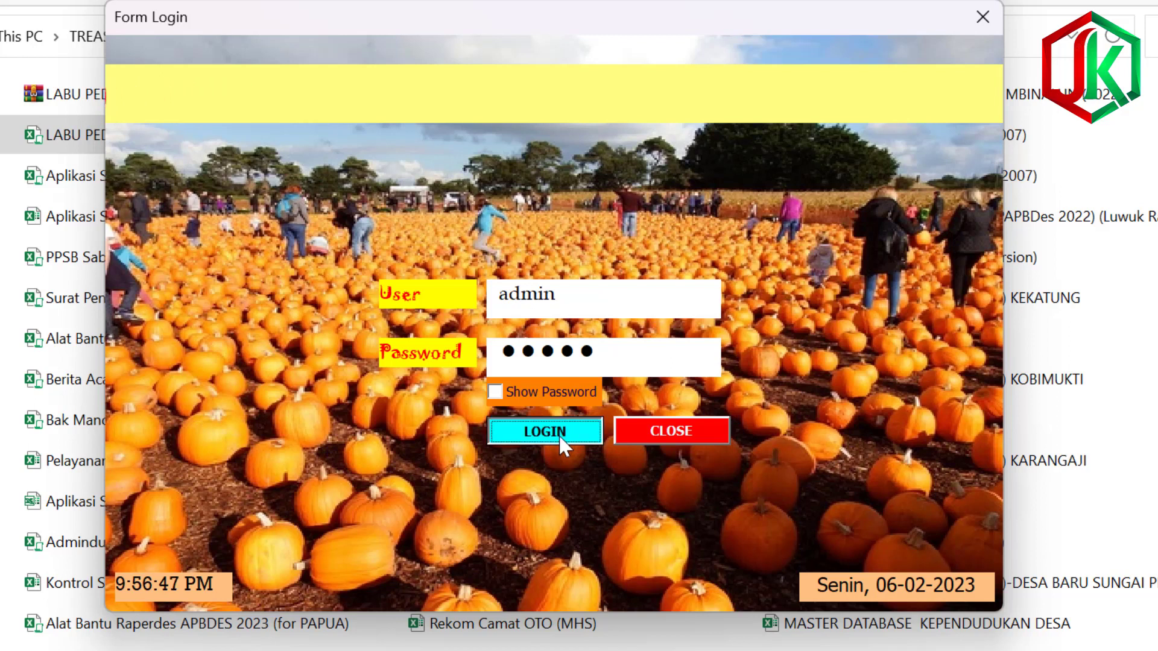
click(653, 405)
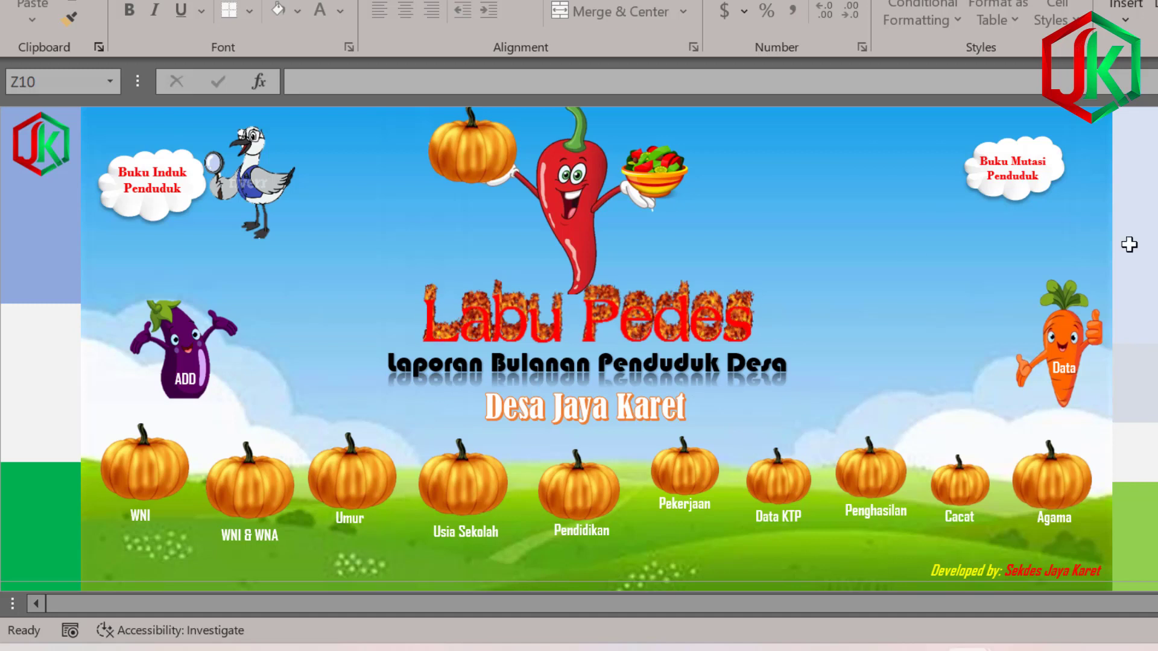
Open the village identity data form from the Labu Pedes dashboard.
click(1144, 194)
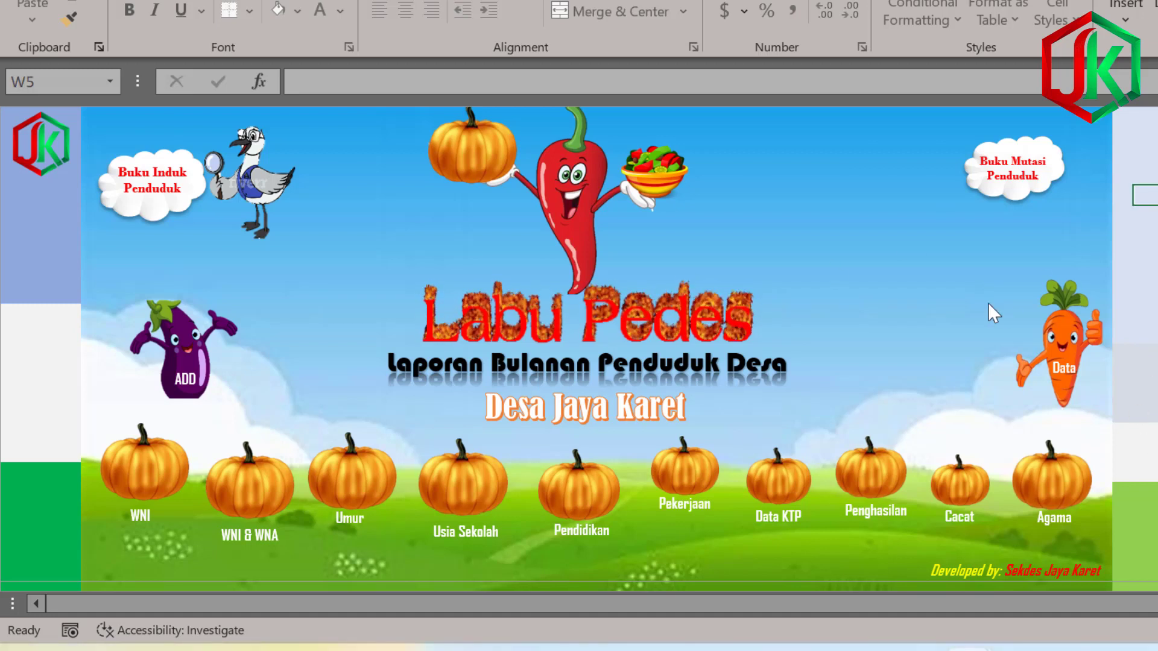
click(1069, 203)
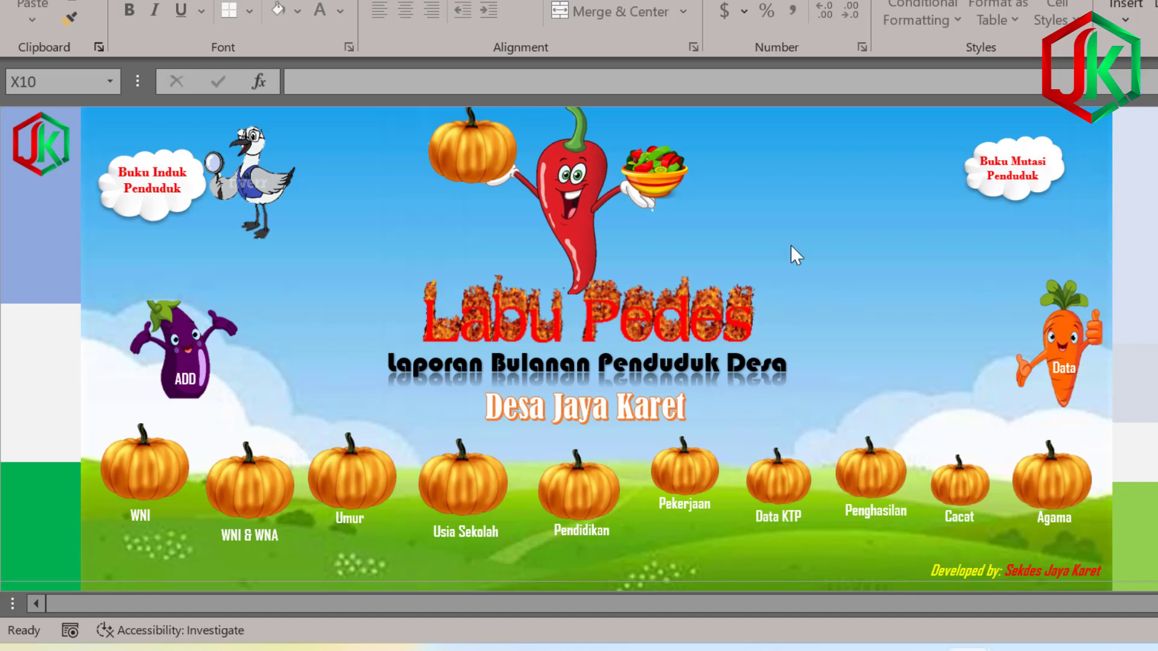
click(1038, 392)
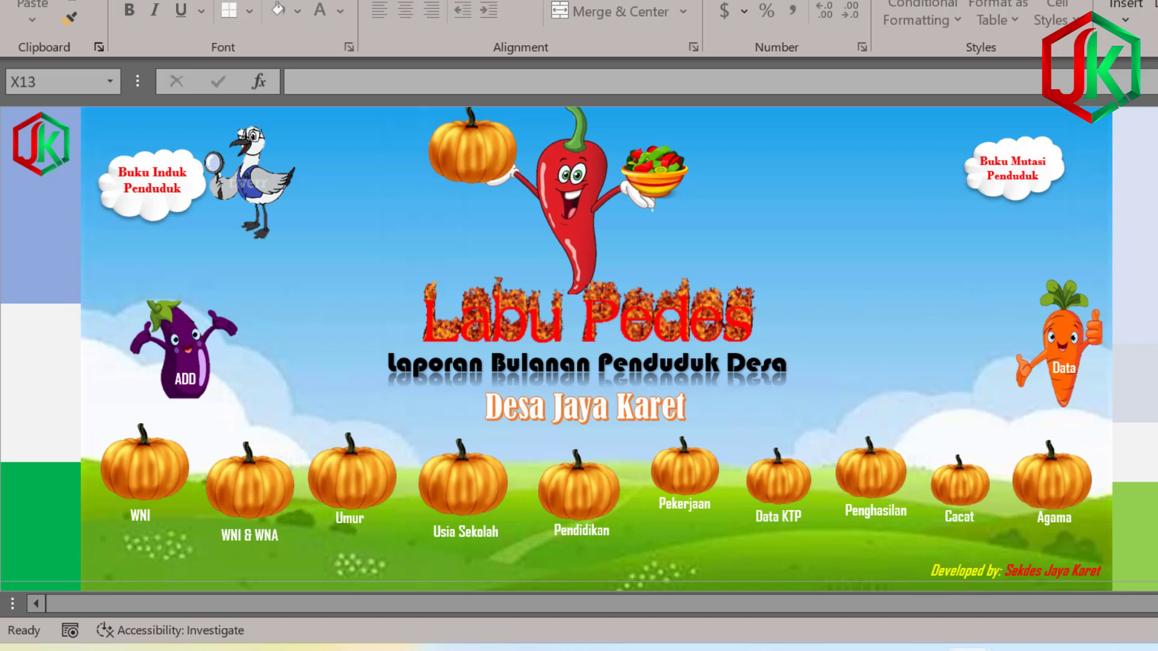
click(1155, 361)
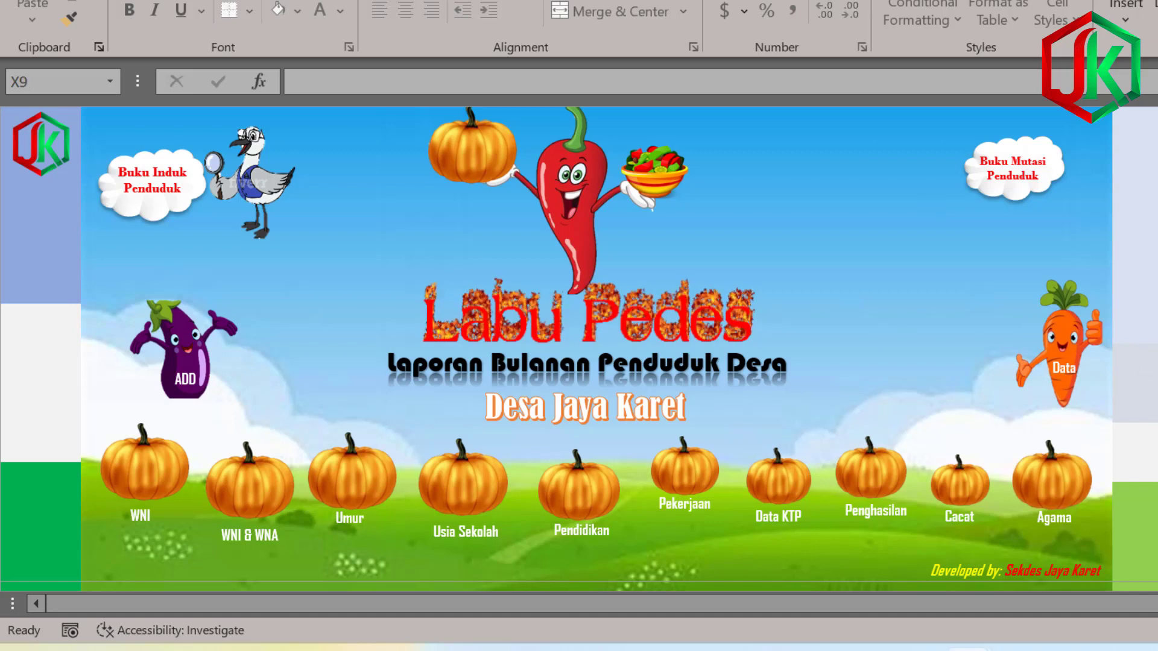
click(1049, 362)
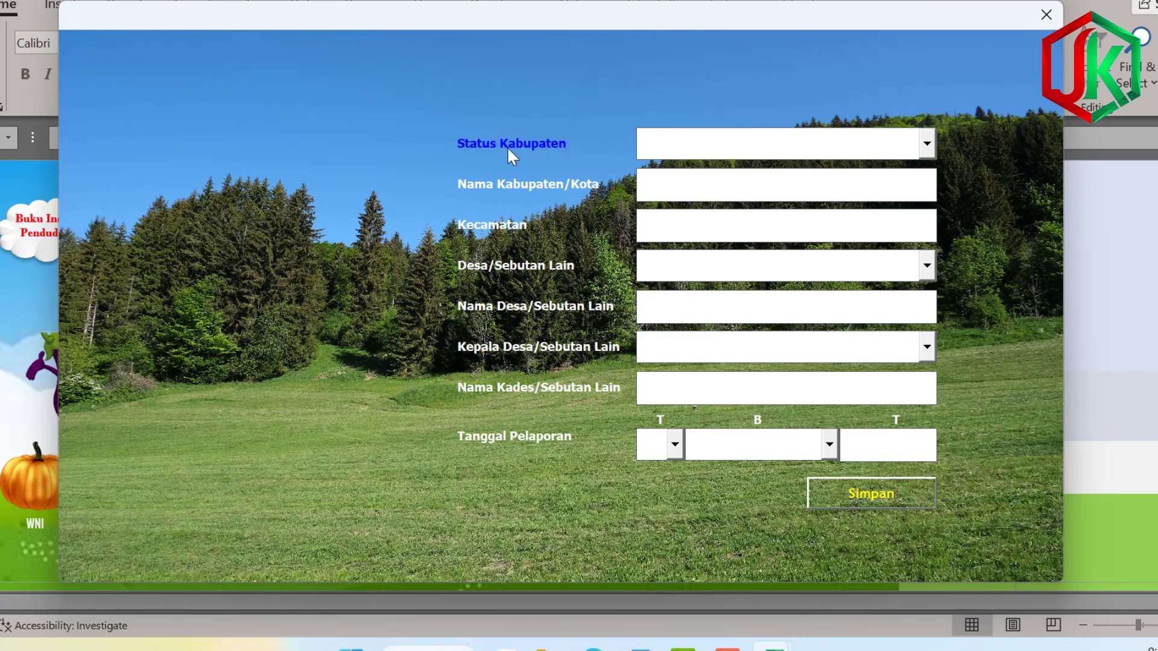
Set status Kabupaten, regency kotawaringin timur, district telaga antang and village type Desa.
click(927, 145)
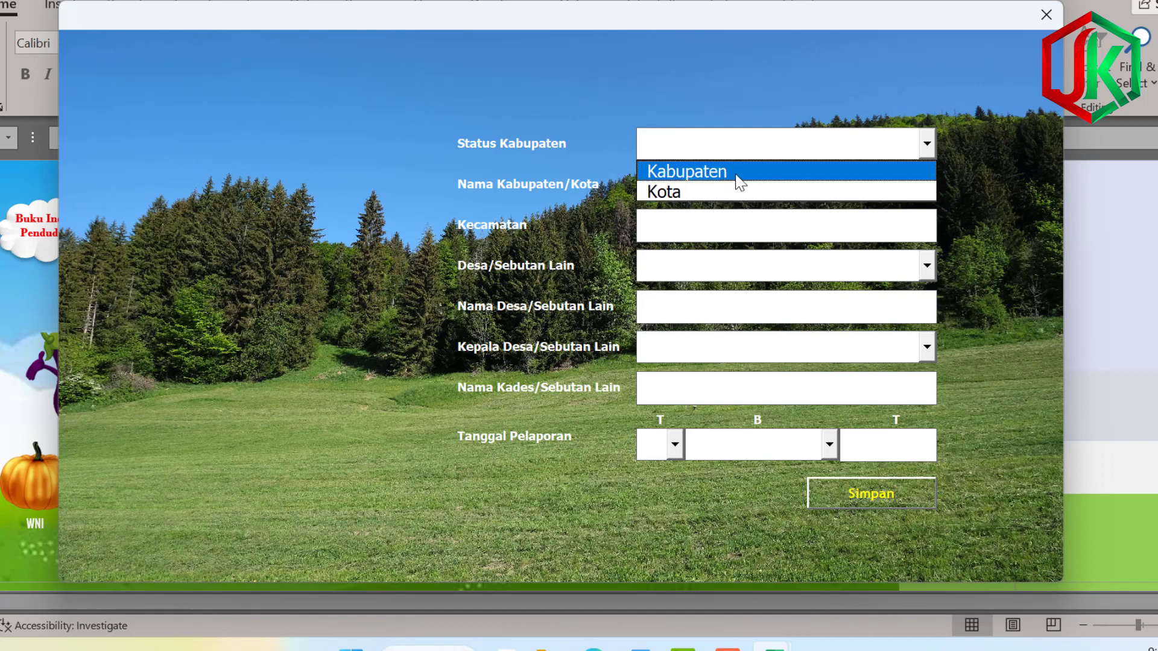
click(708, 175)
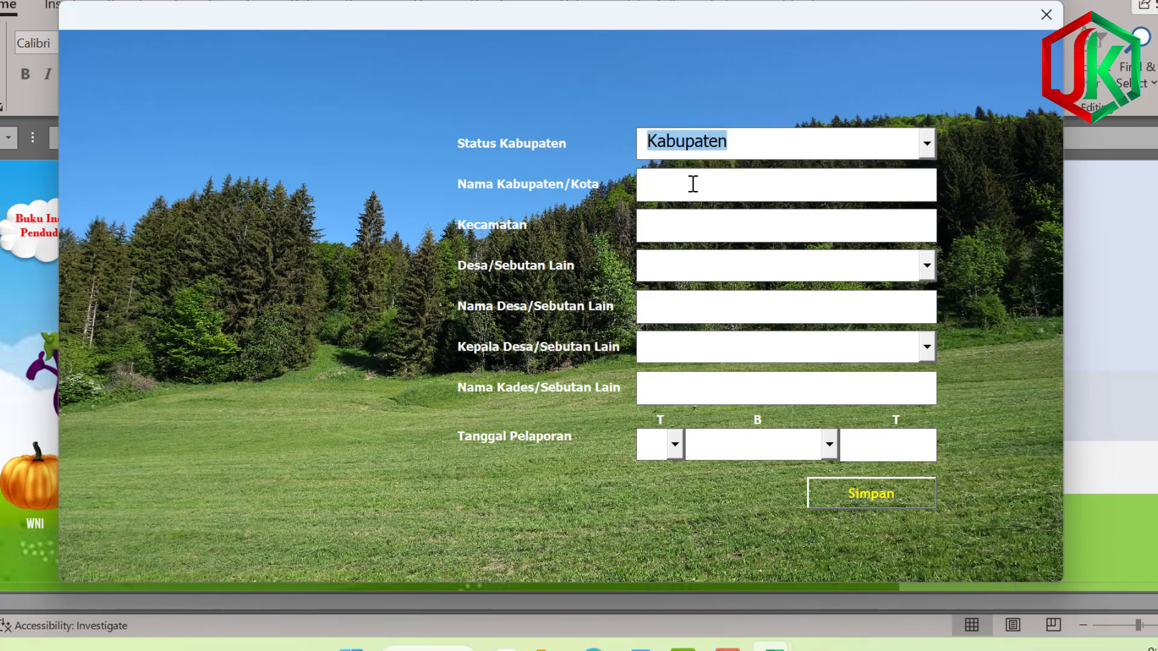
click(685, 186)
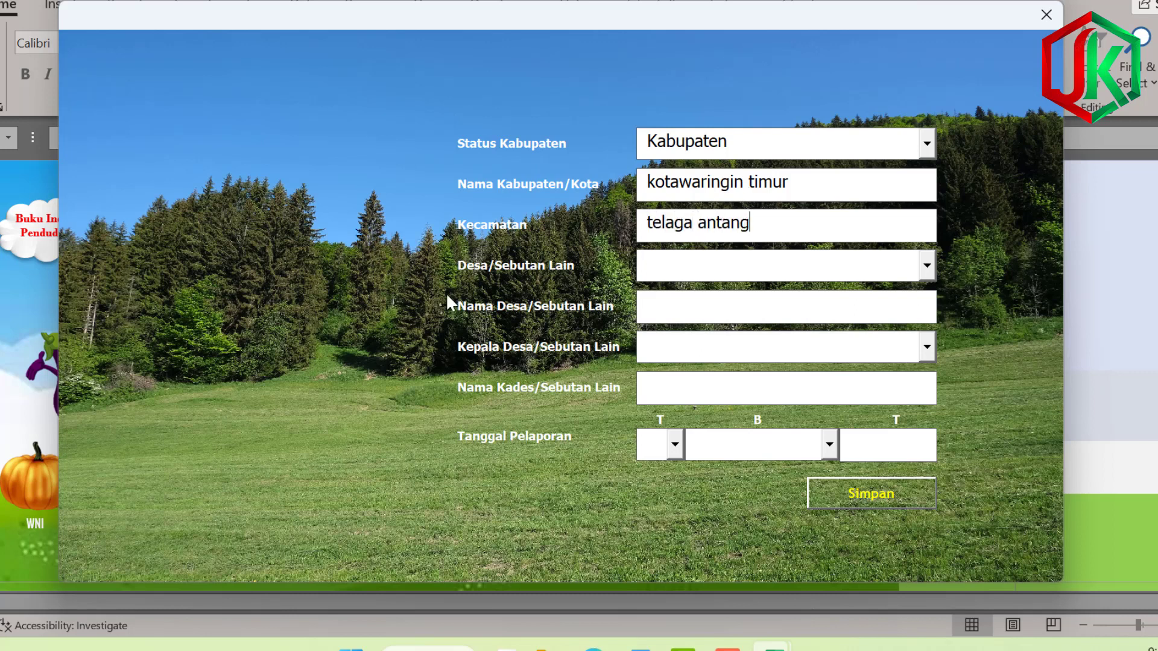
click(927, 267)
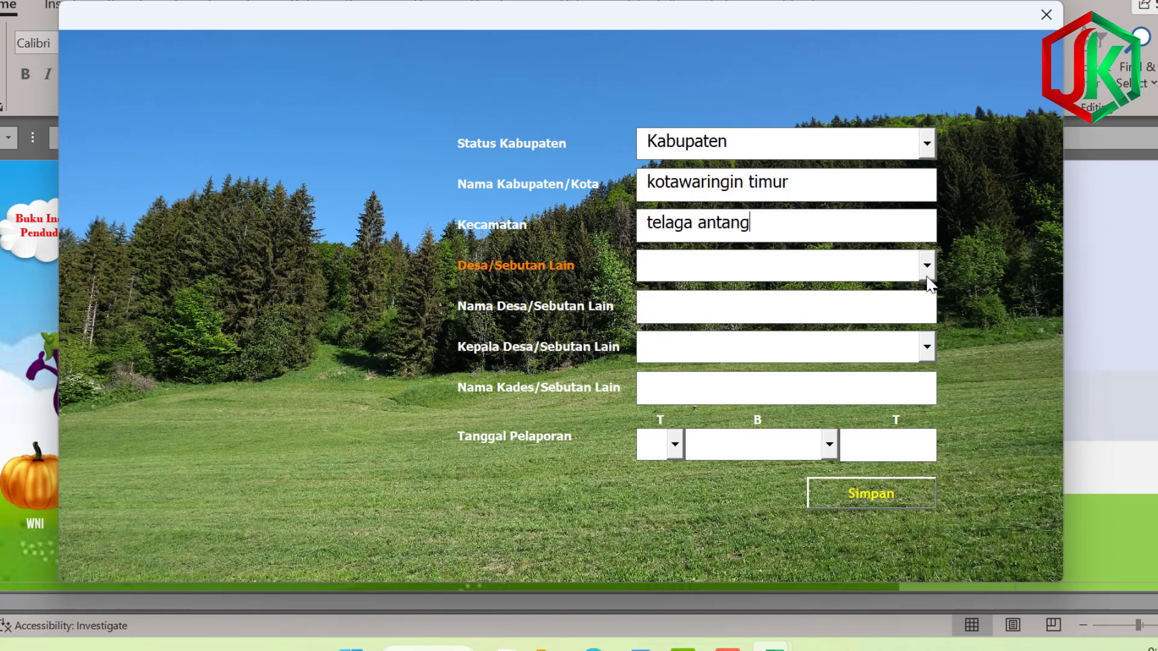
drag(920, 382, 920, 305)
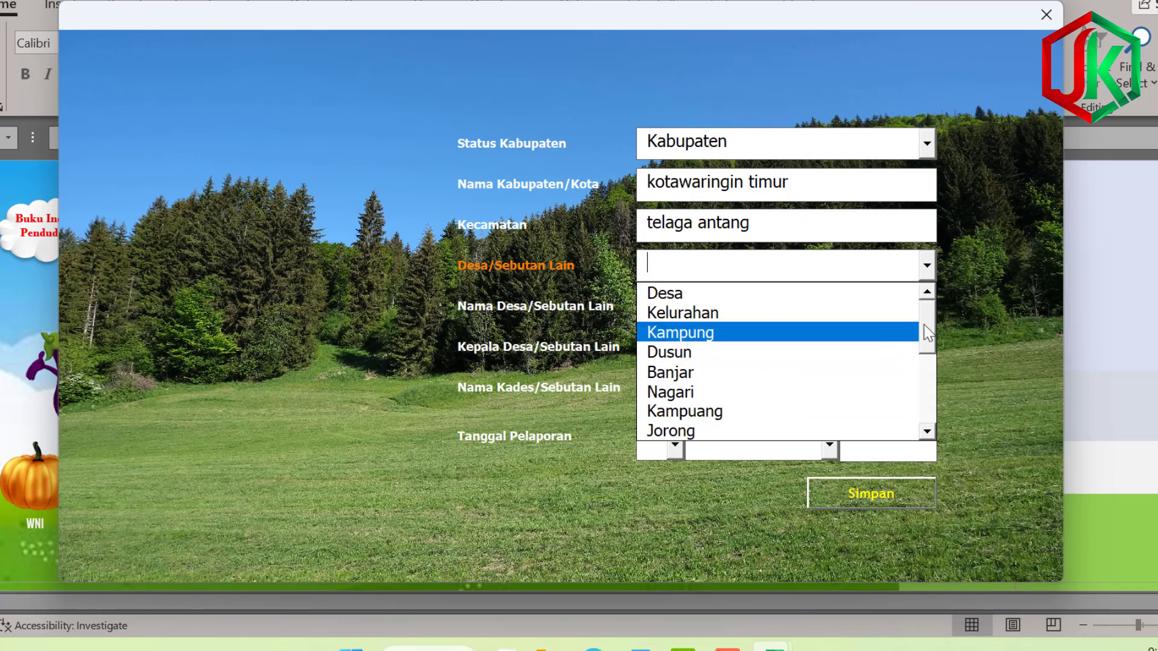
drag(929, 340, 872, 290)
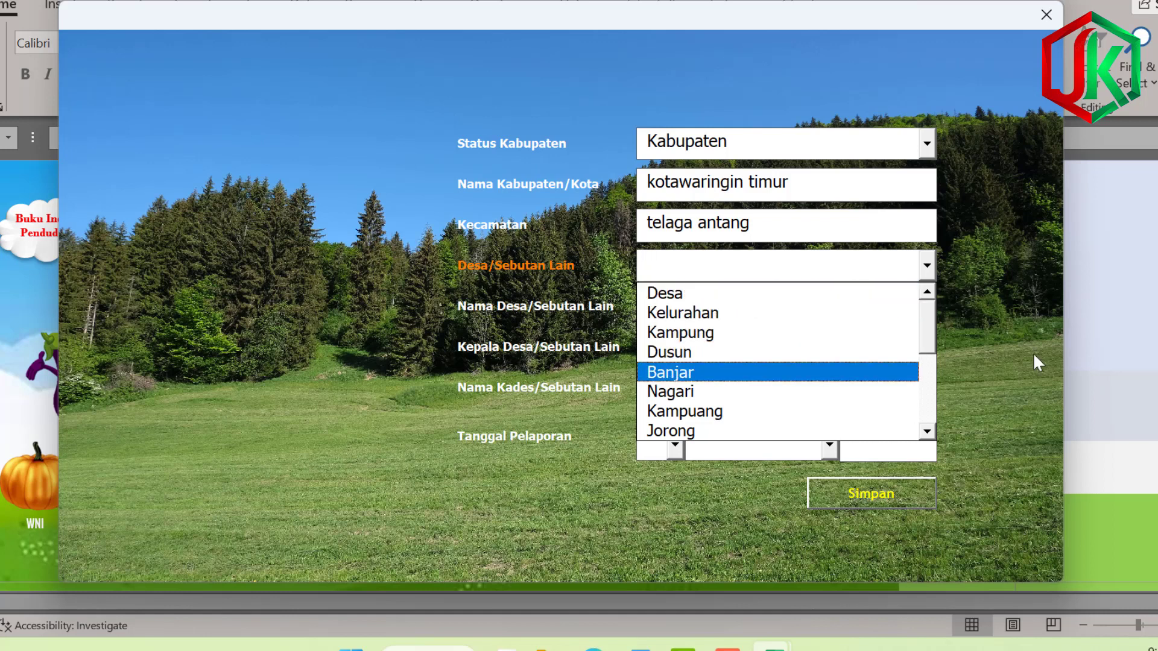
mouse_move(932, 321)
mouse_down()
mouse_move(933, 388)
mouse_move(936, 321)
mouse_up()
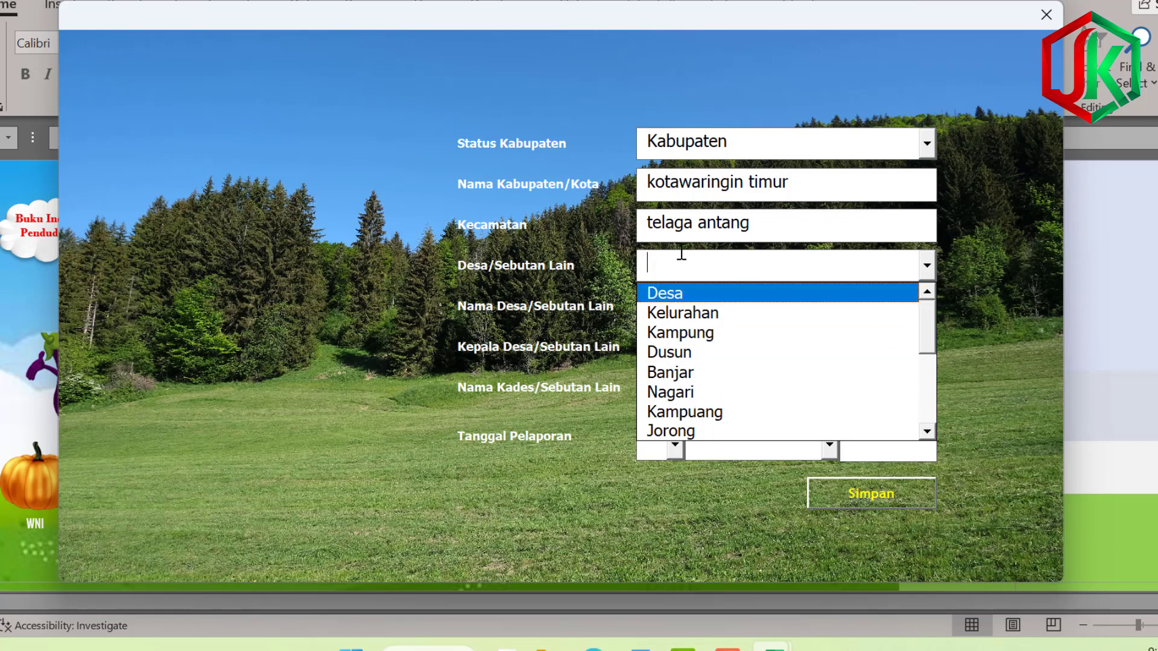
click(687, 294)
Enter village name buana mustika, head title Kepala Desa and the village head's name.
click(694, 308)
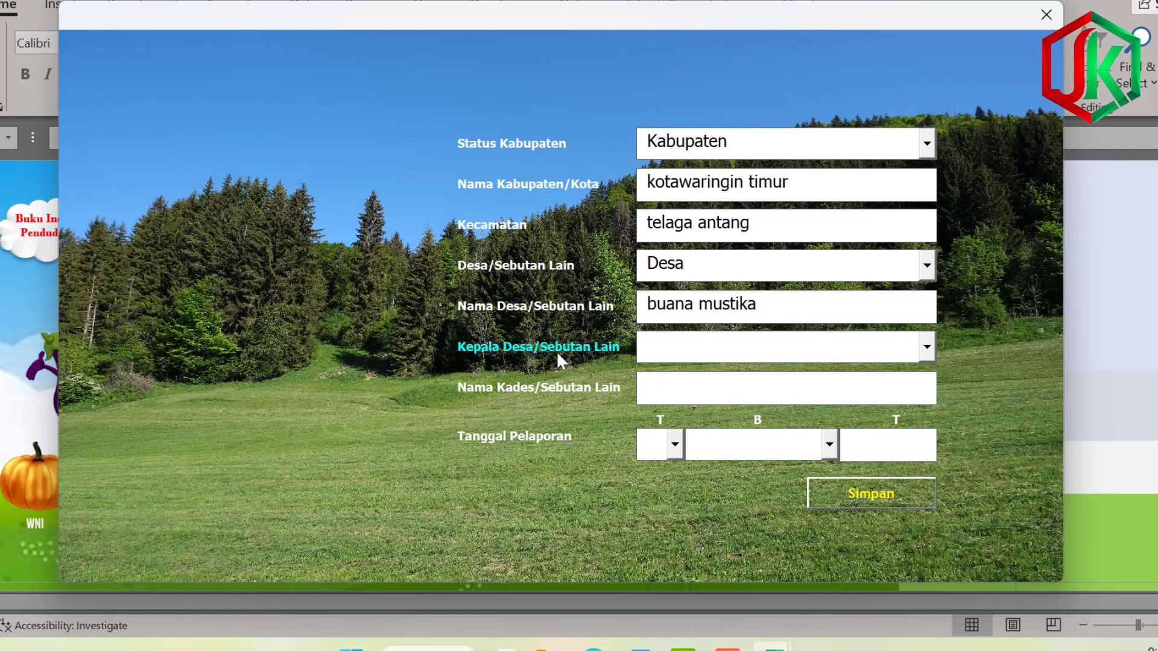
click(927, 348)
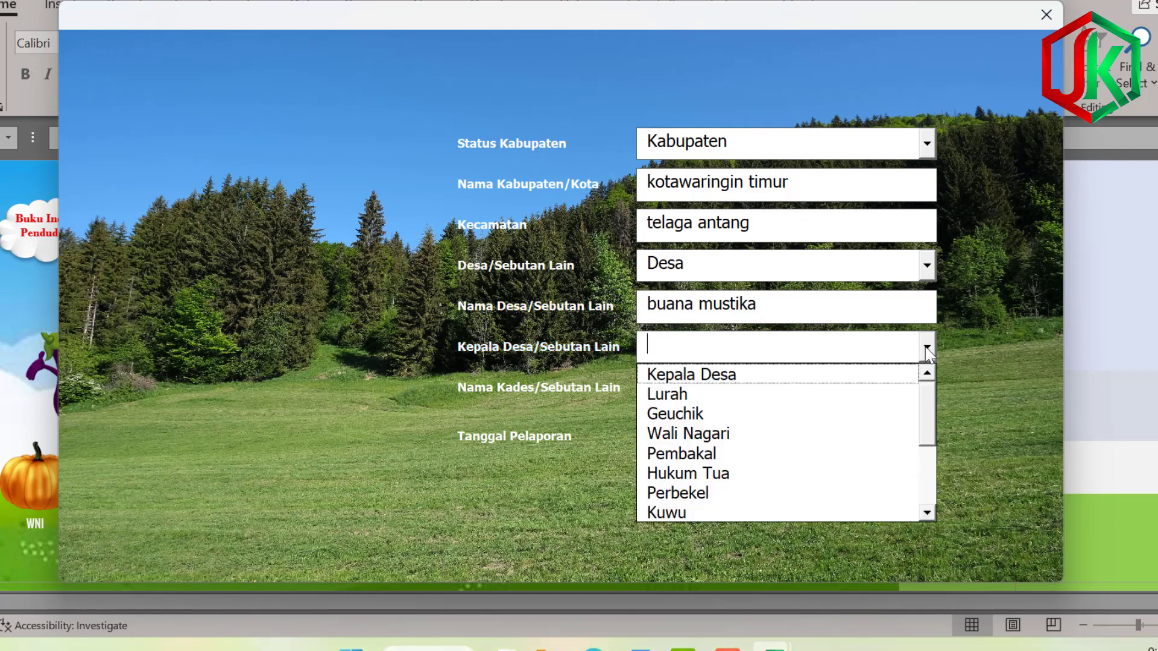
scroll(923, 451, down, 1)
drag(922, 451, 925, 399)
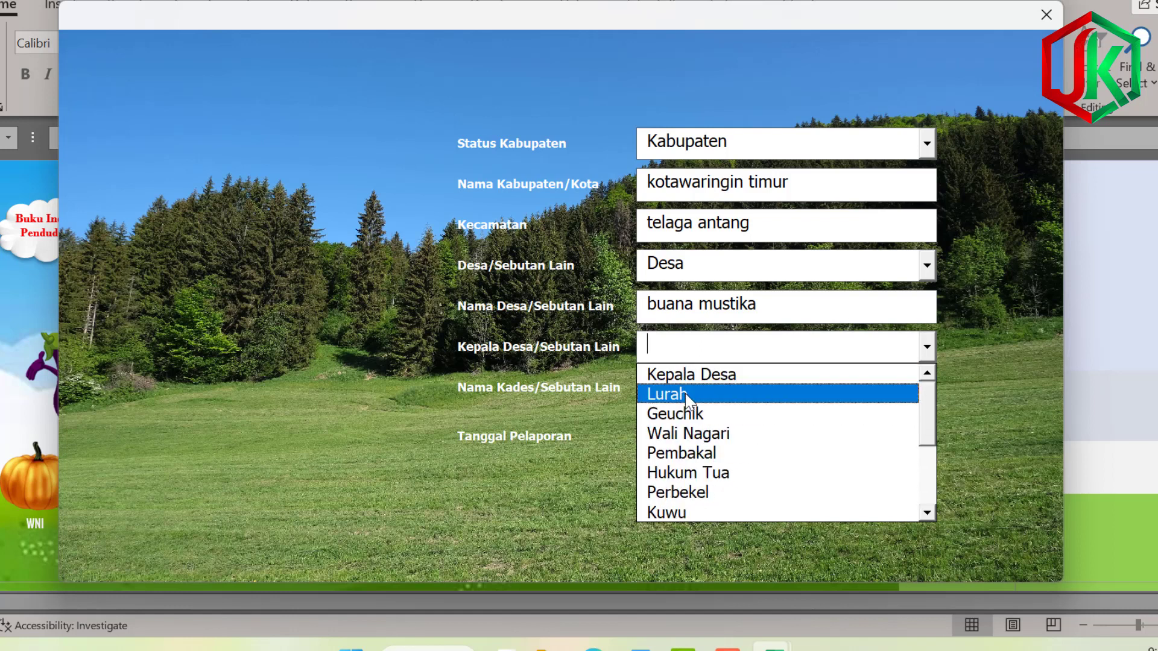
drag(936, 430, 926, 392)
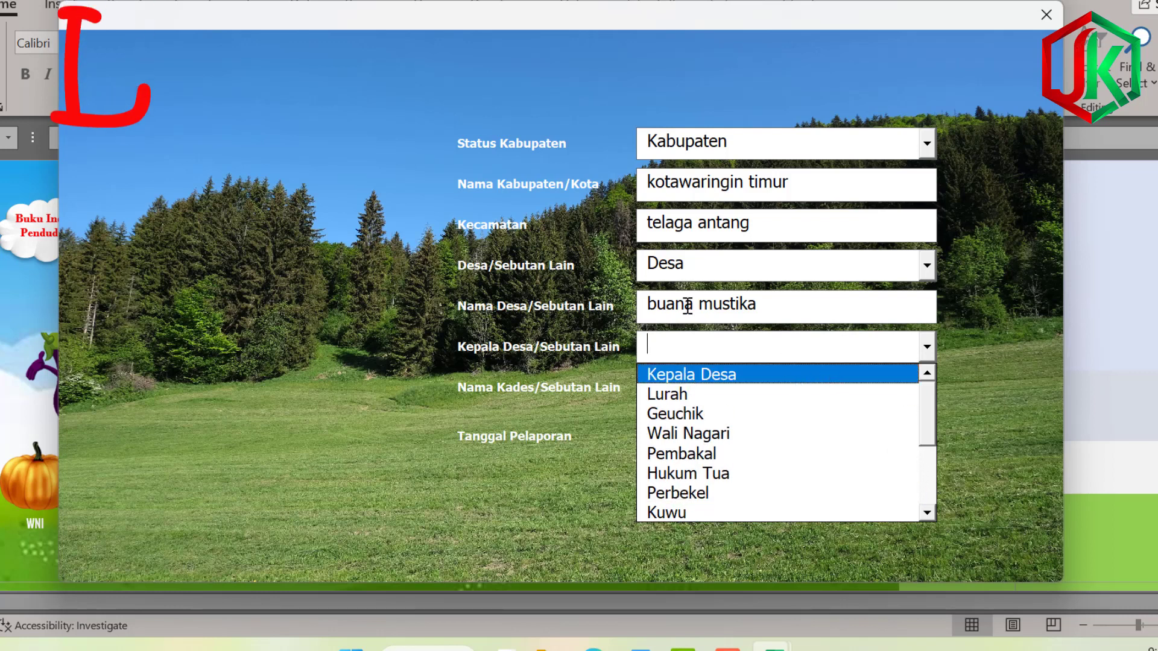
click(678, 375)
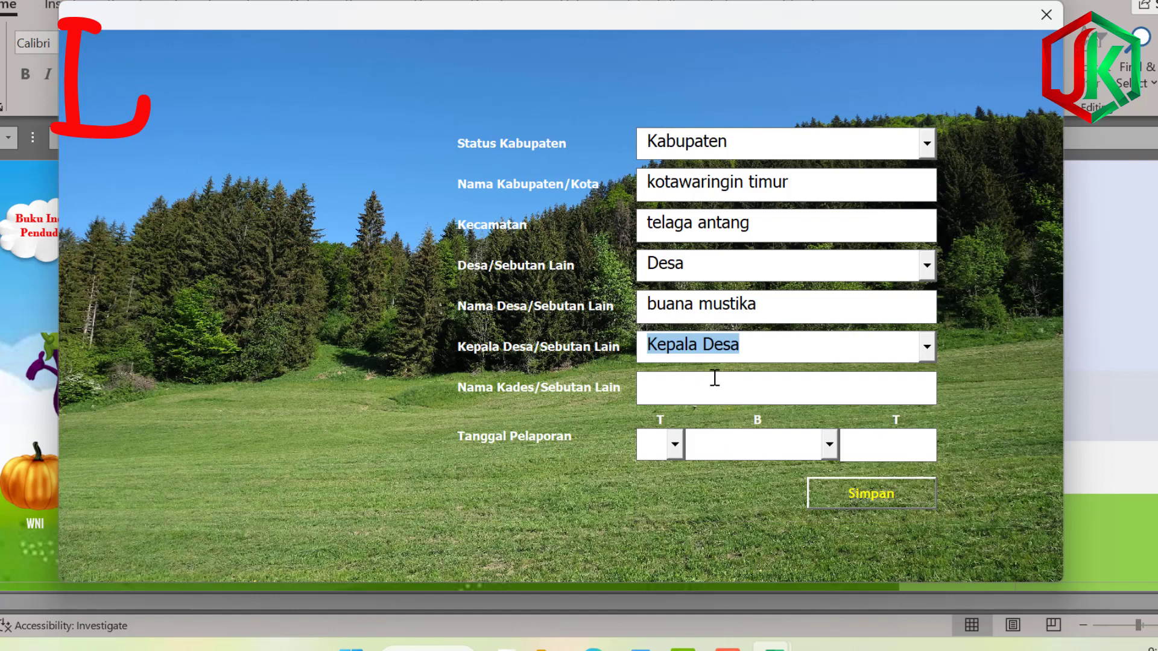
click(681, 391)
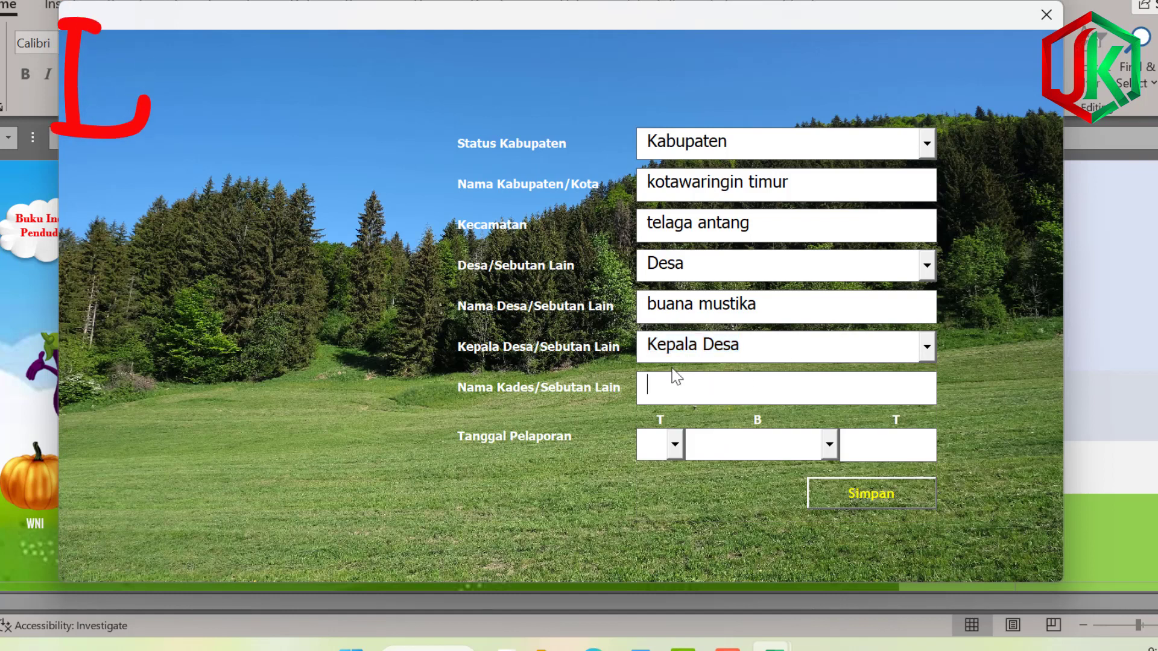
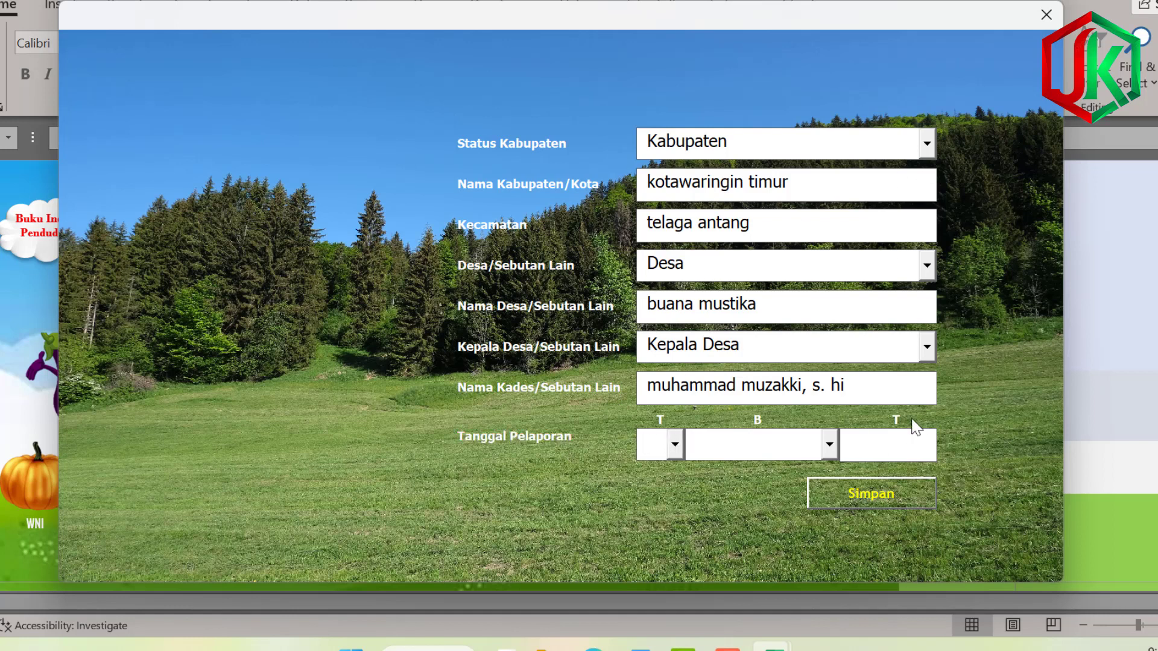
Set the reporting date to 6 Februari 2023 and save the village profile.
click(675, 447)
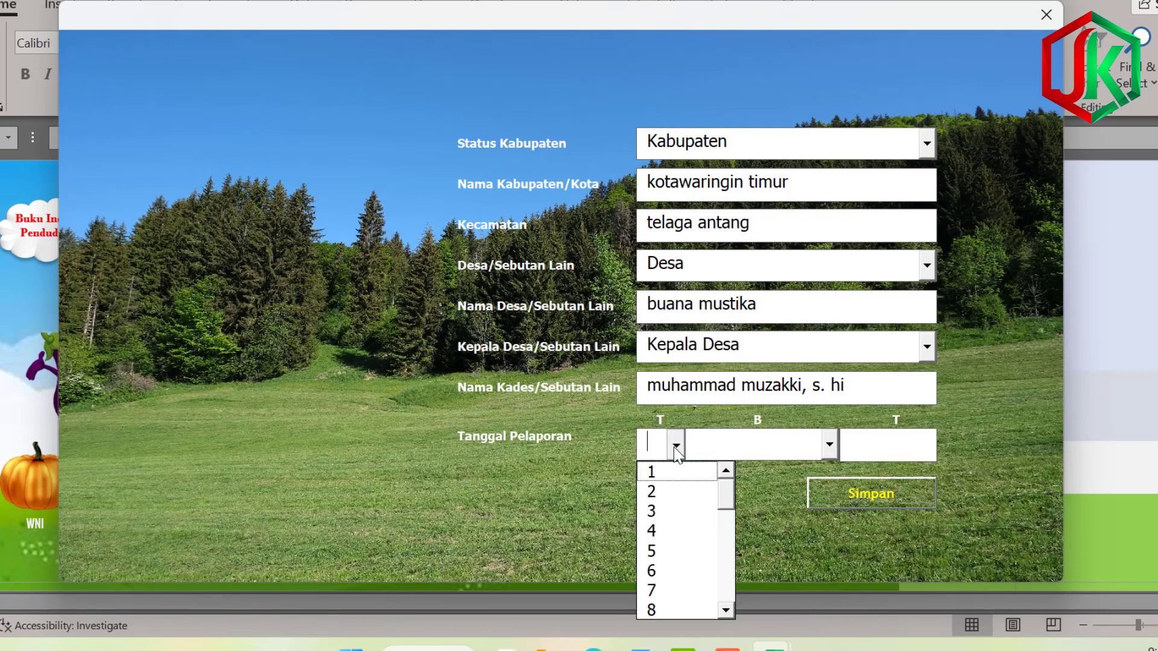
click(693, 563)
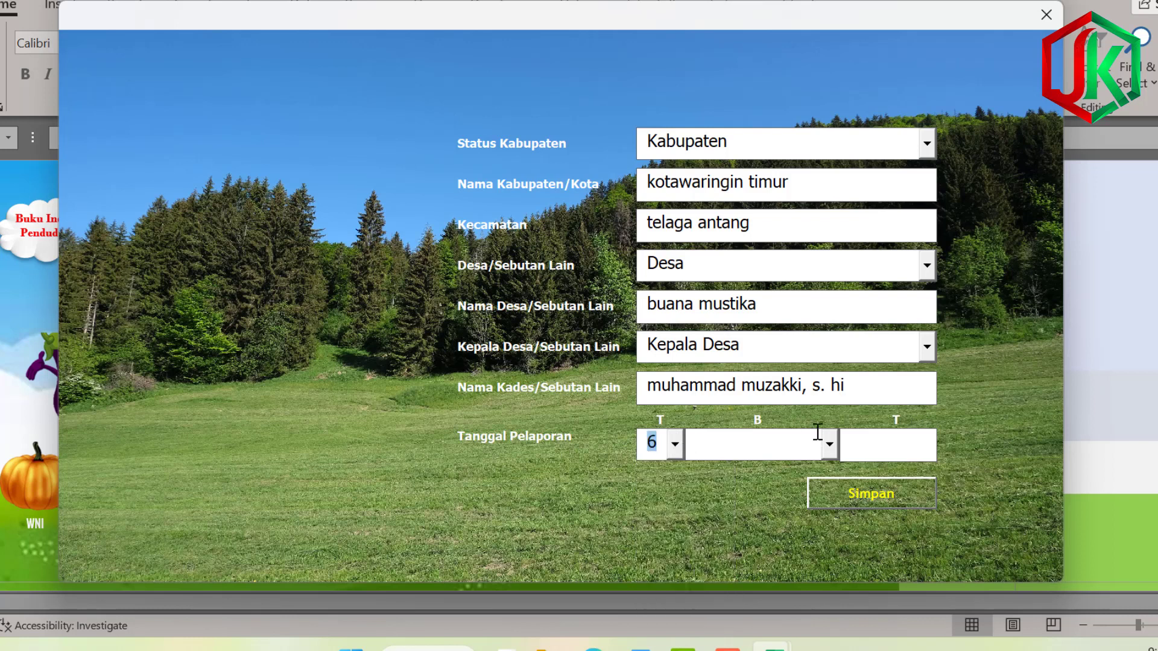
click(830, 445)
click(742, 490)
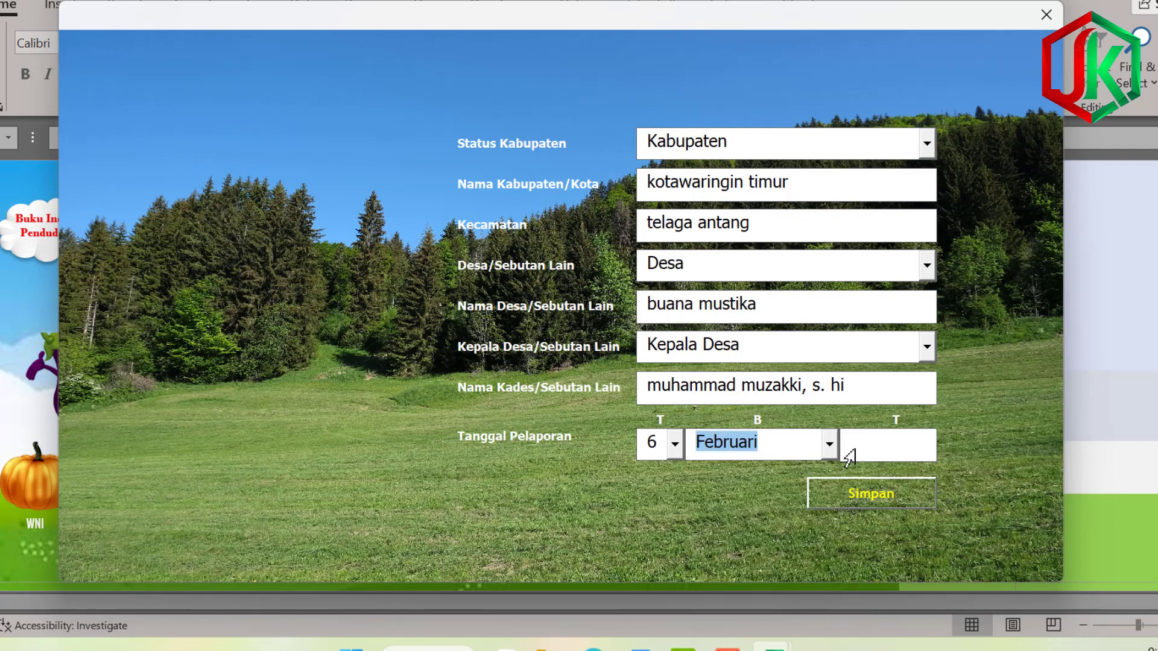
click(847, 457)
text(2023)
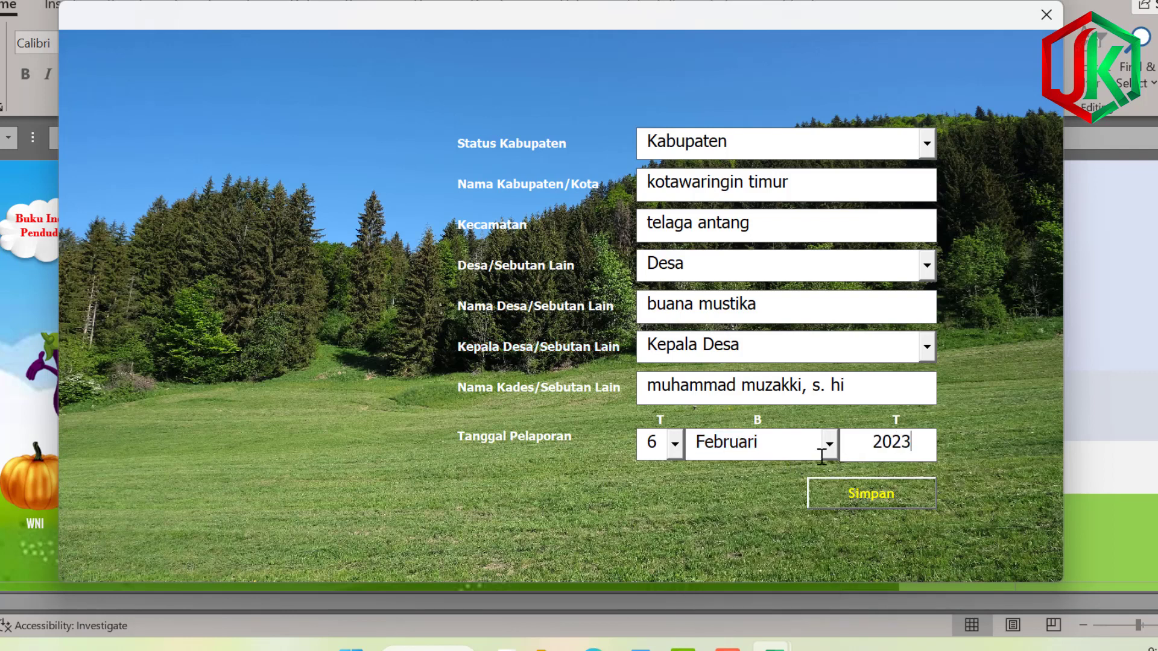
click(862, 489)
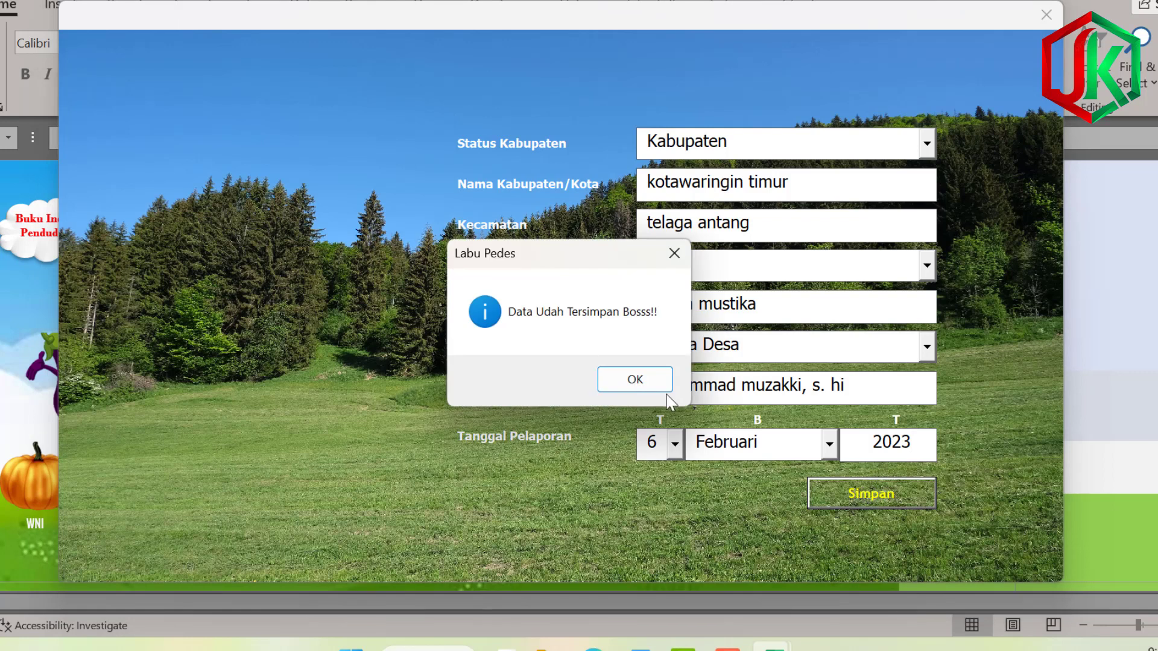
click(634, 383)
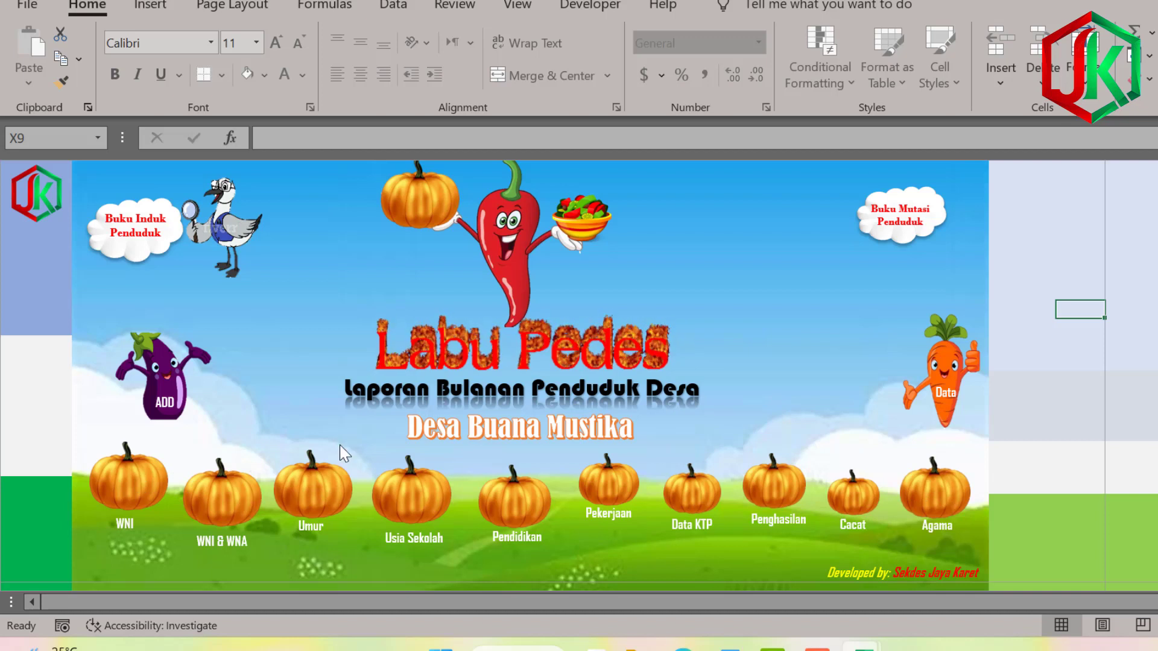
click(130, 490)
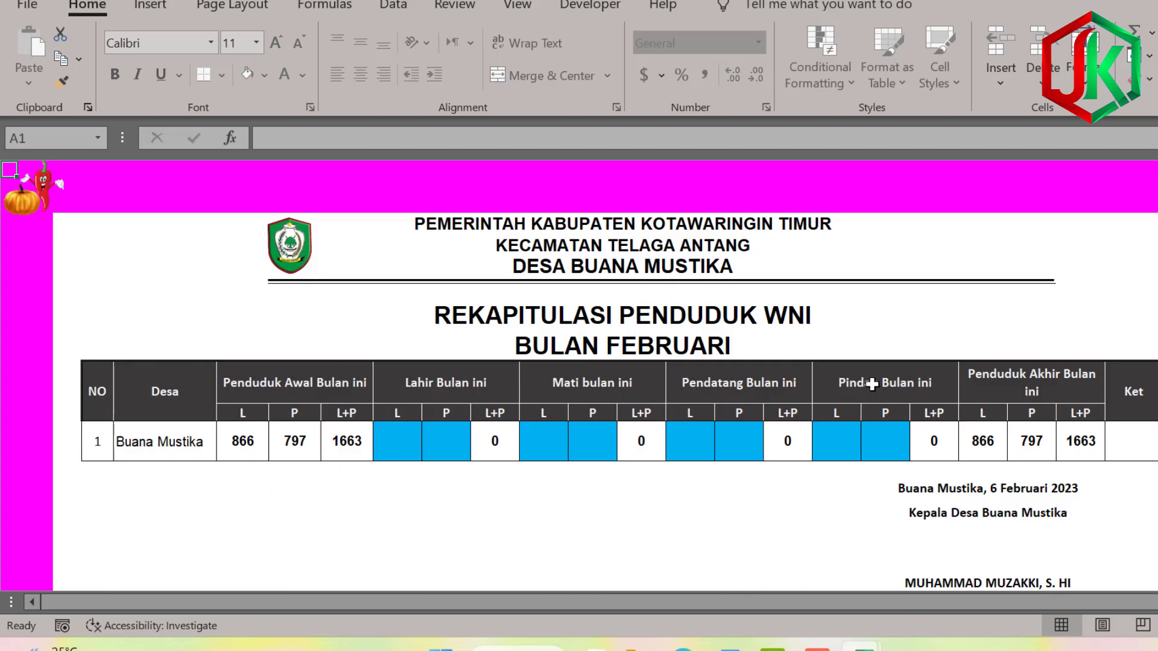
click(838, 495)
click(941, 548)
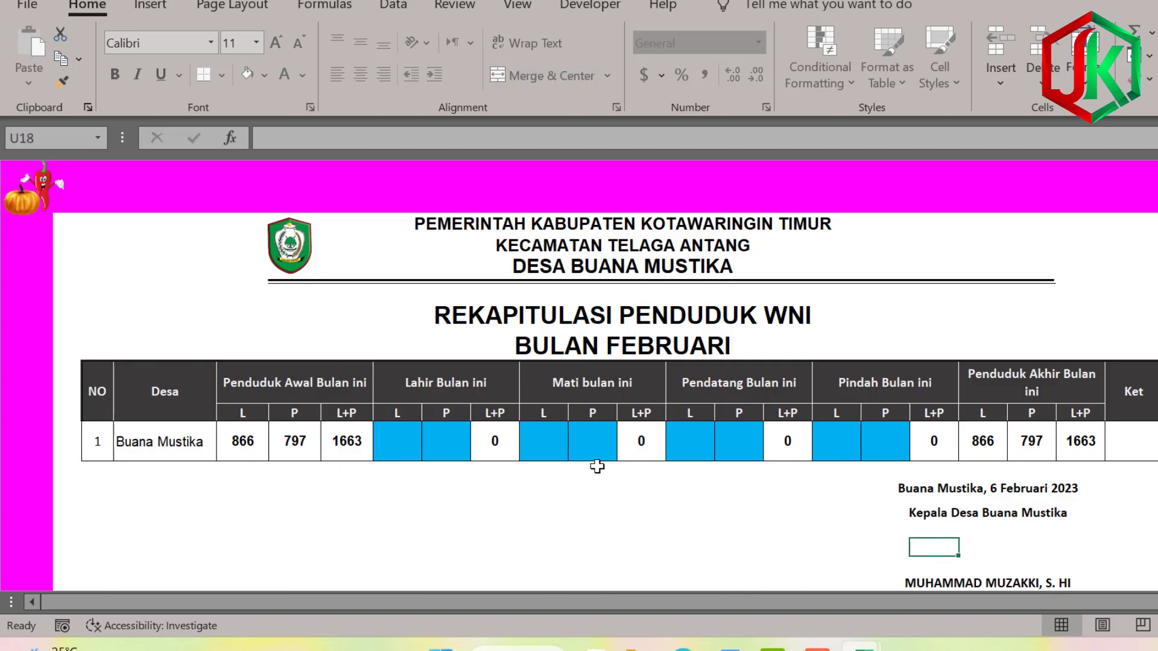
click(697, 310)
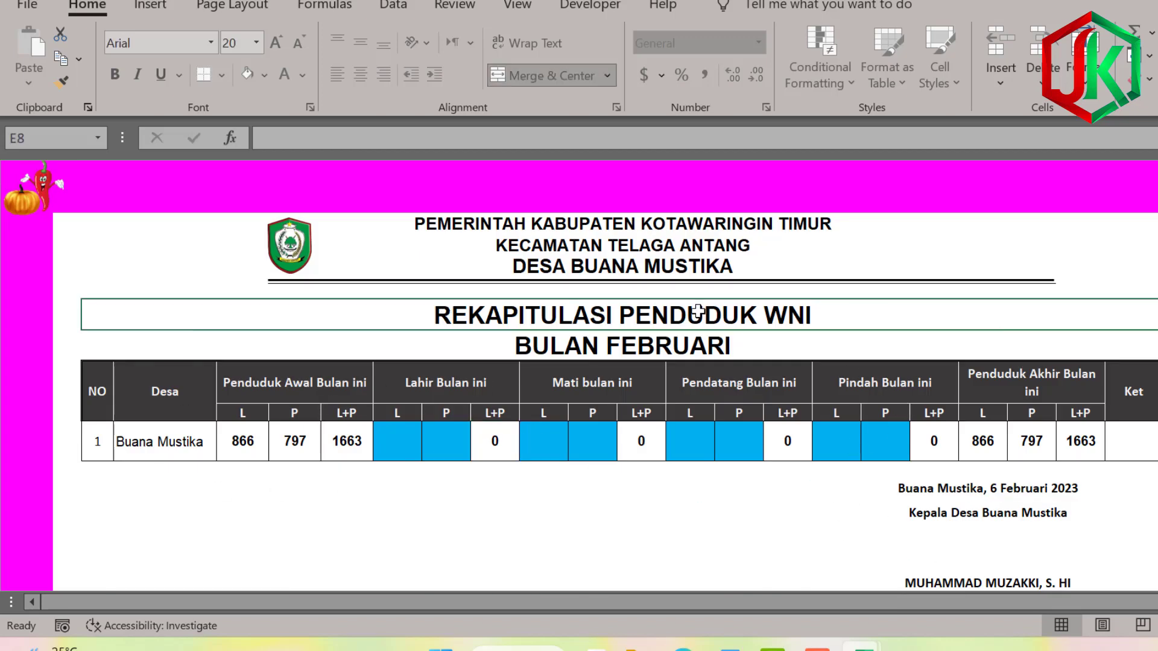
click(659, 433)
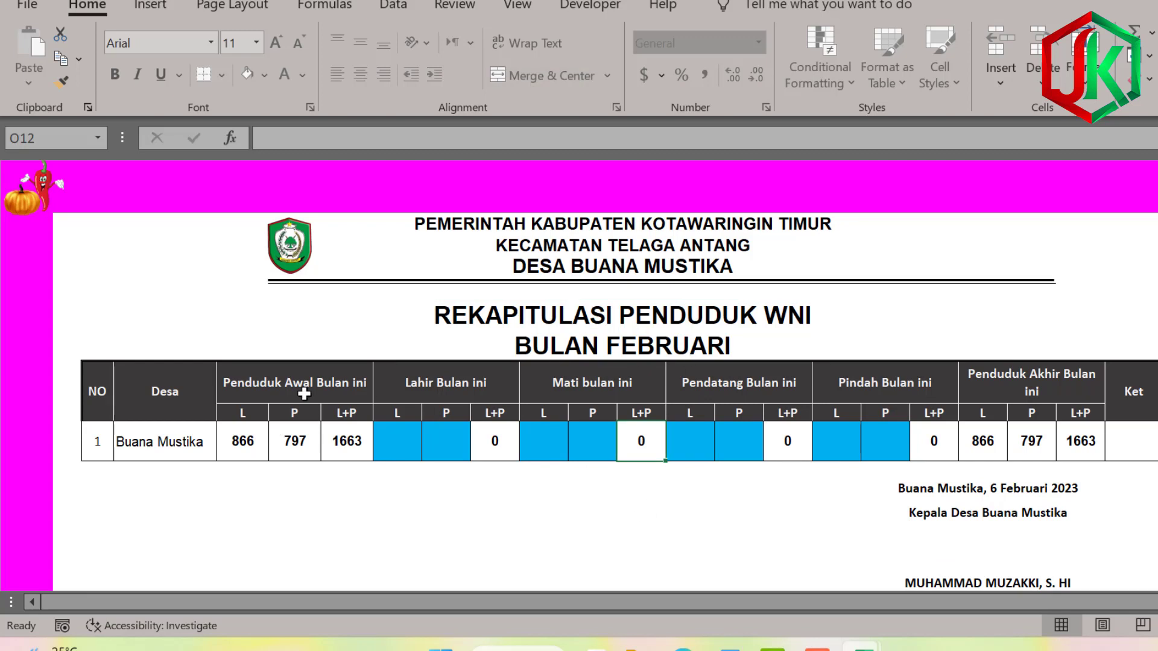
click(527, 313)
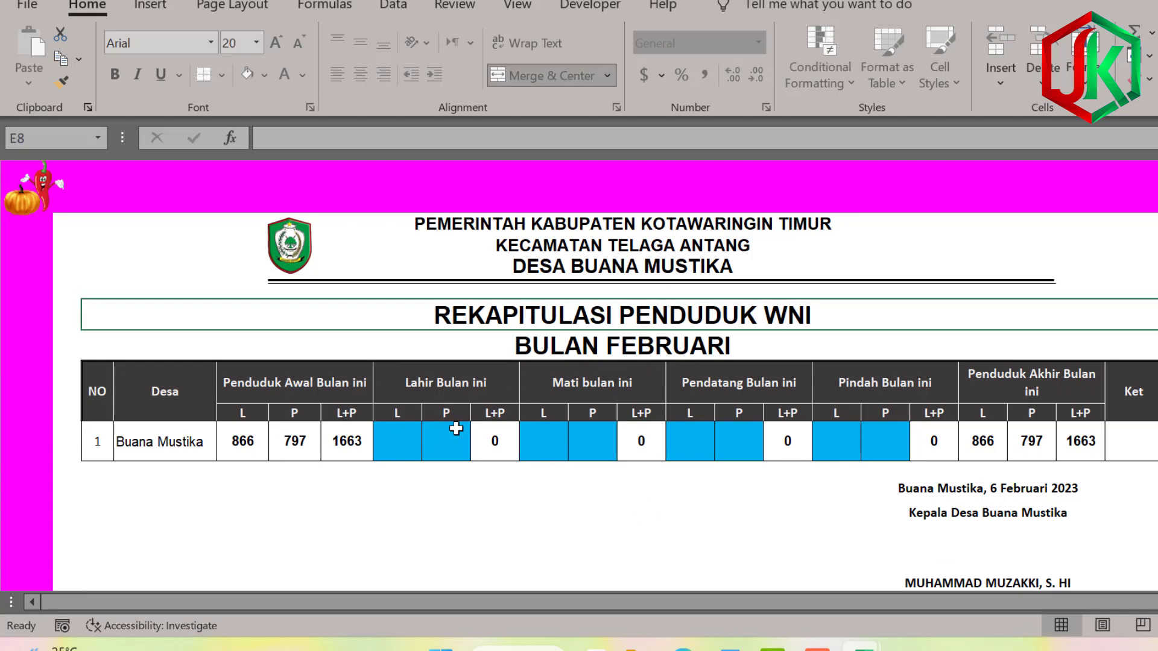
click(36, 204)
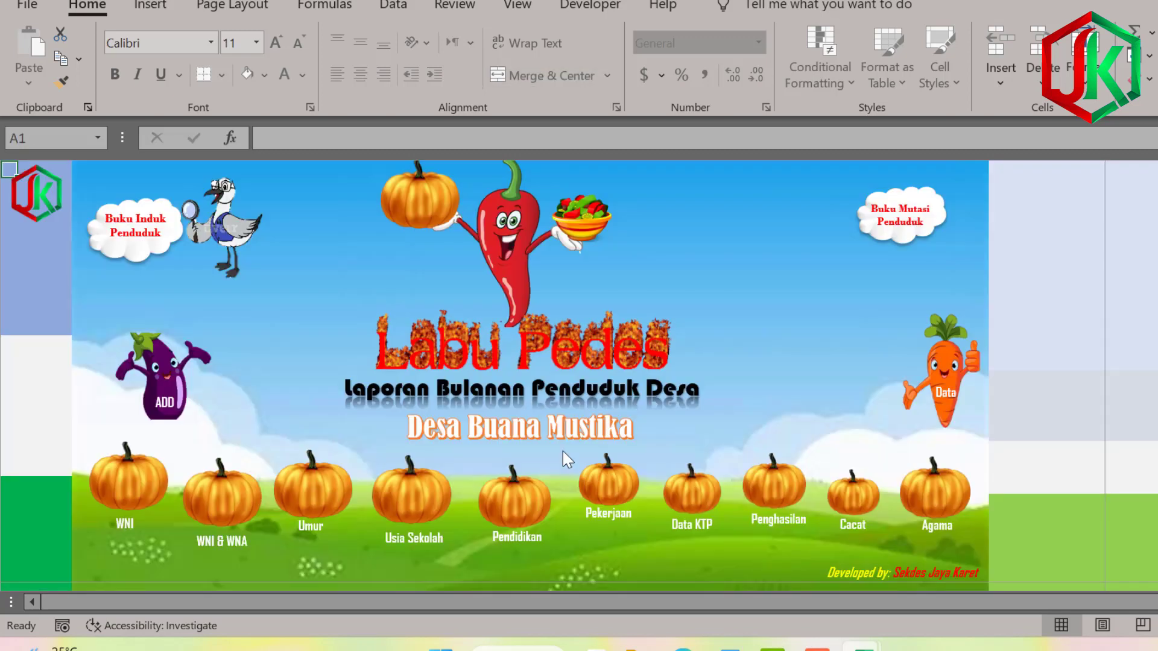
click(196, 502)
click(1038, 435)
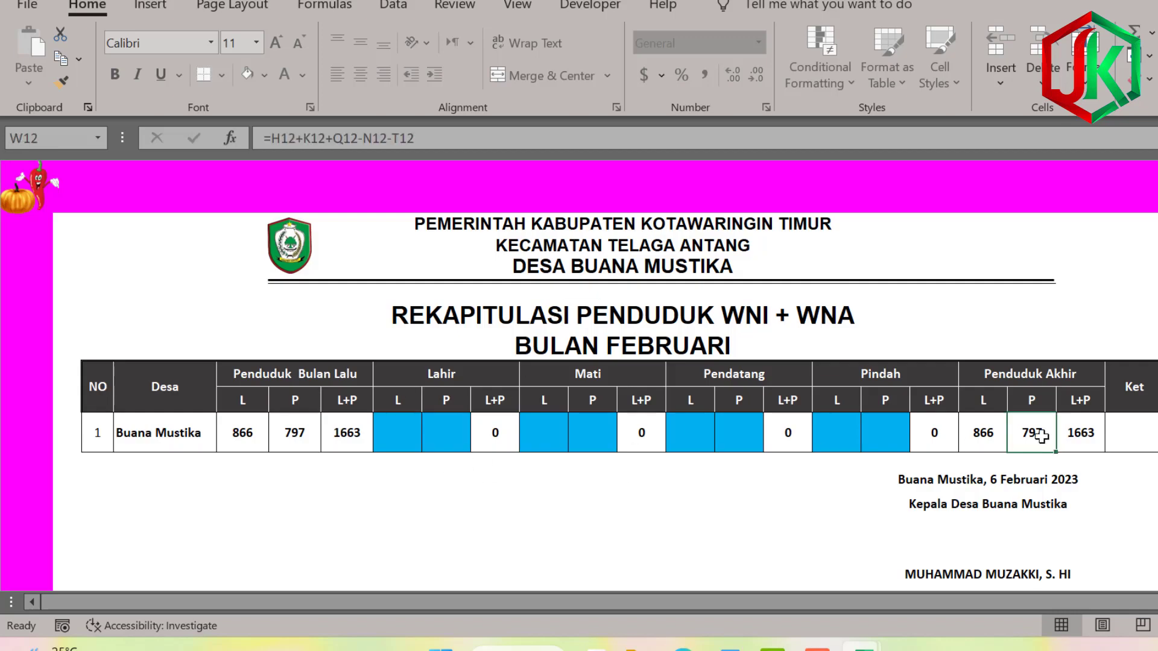
click(1099, 422)
click(37, 204)
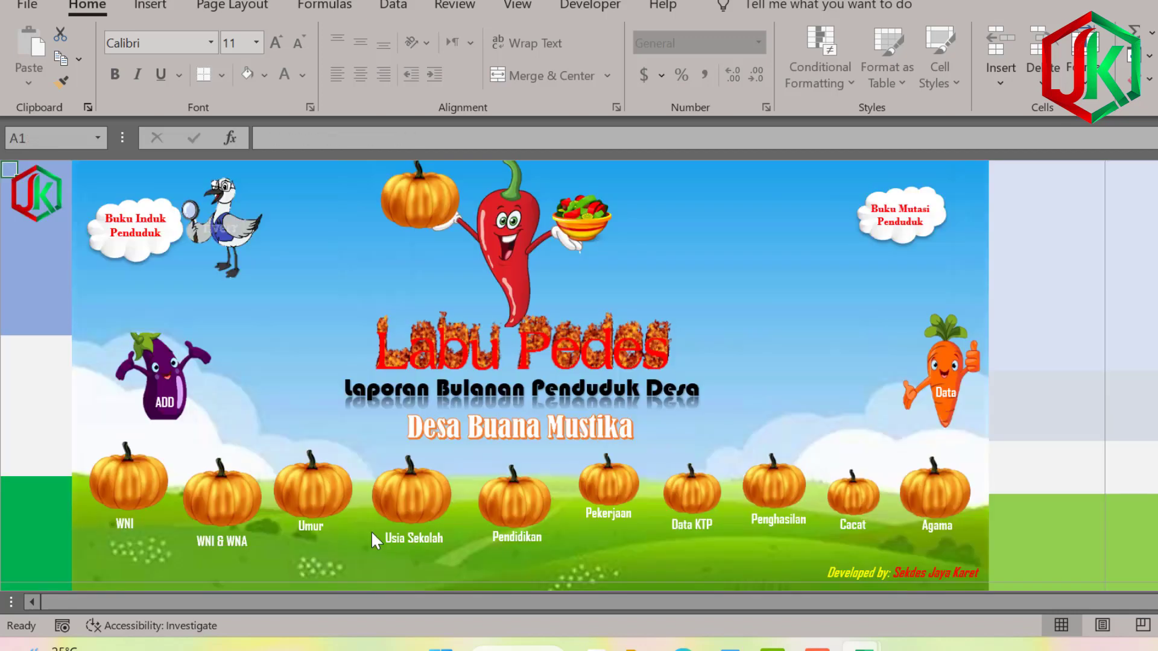
click(318, 501)
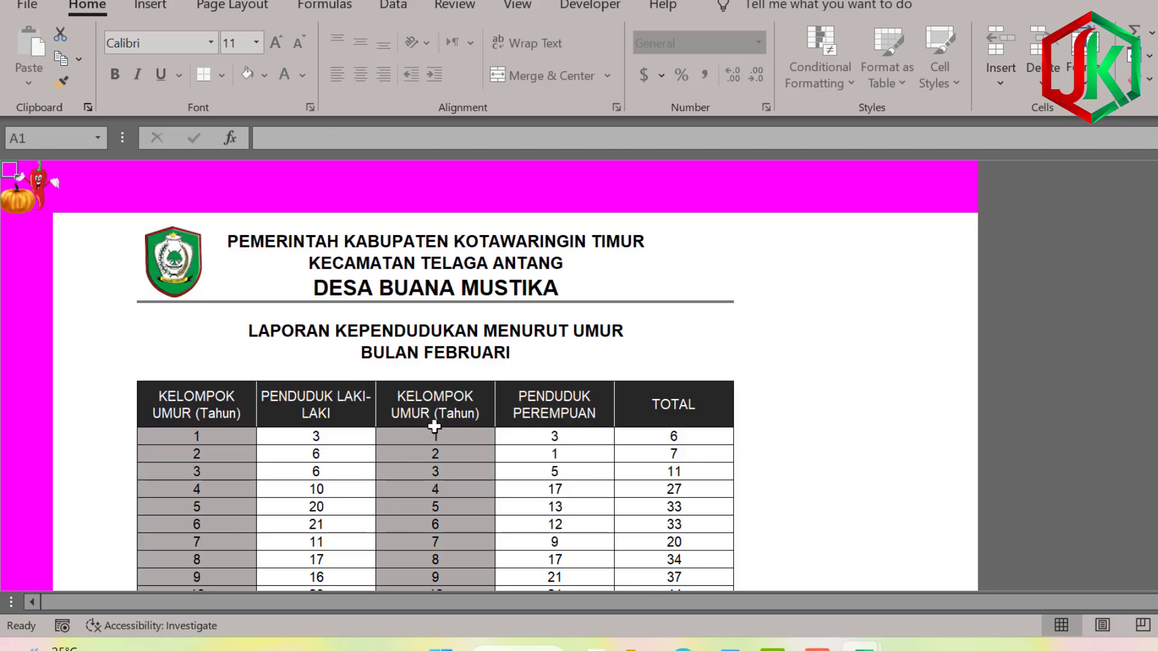
scroll(434, 426, down, 6)
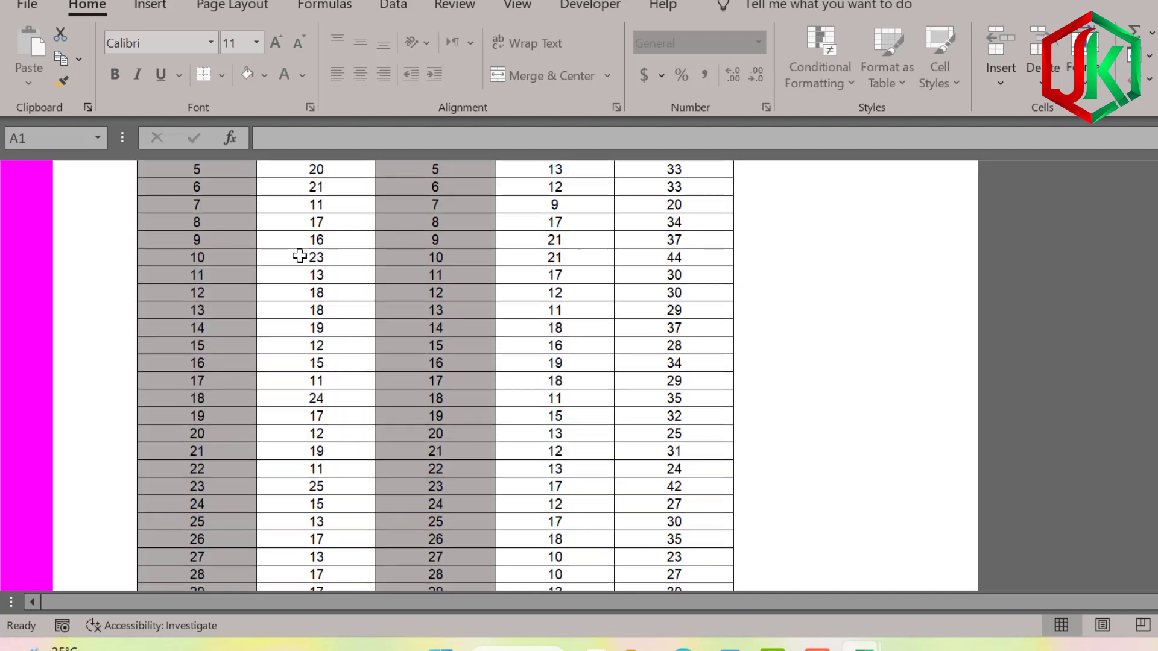
scroll(313, 278, down, 3)
scroll(336, 305, up, 6)
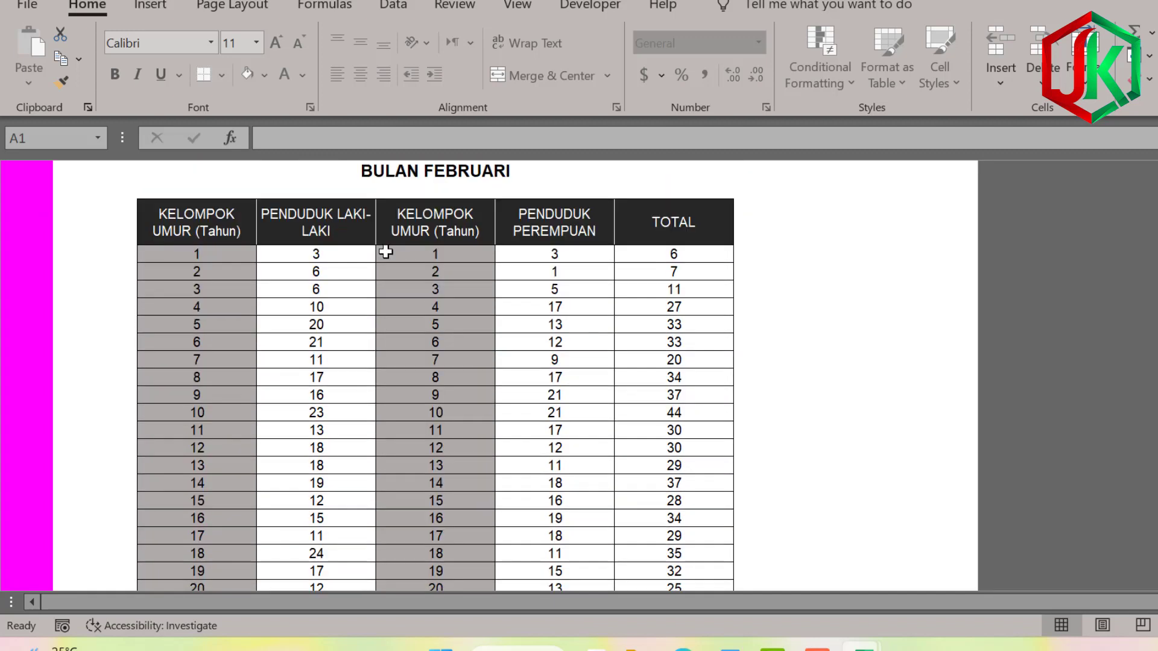
scroll(386, 252, up, 3)
scroll(205, 455, down, 1)
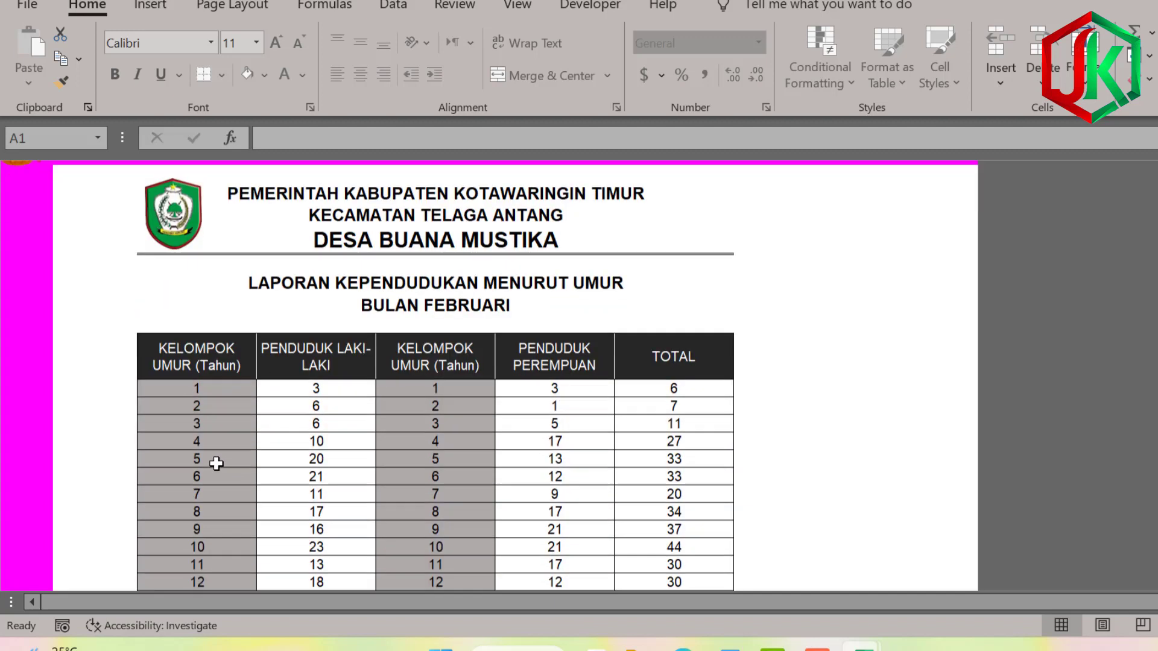
scroll(283, 437, up, 1)
click(27, 189)
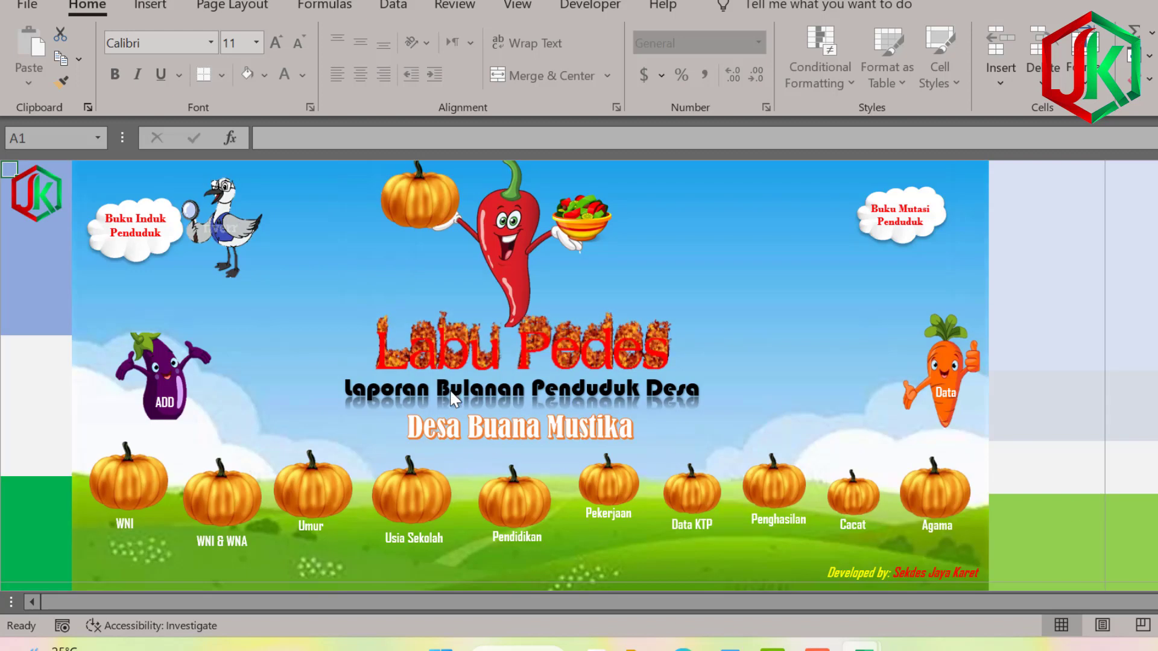
click(215, 234)
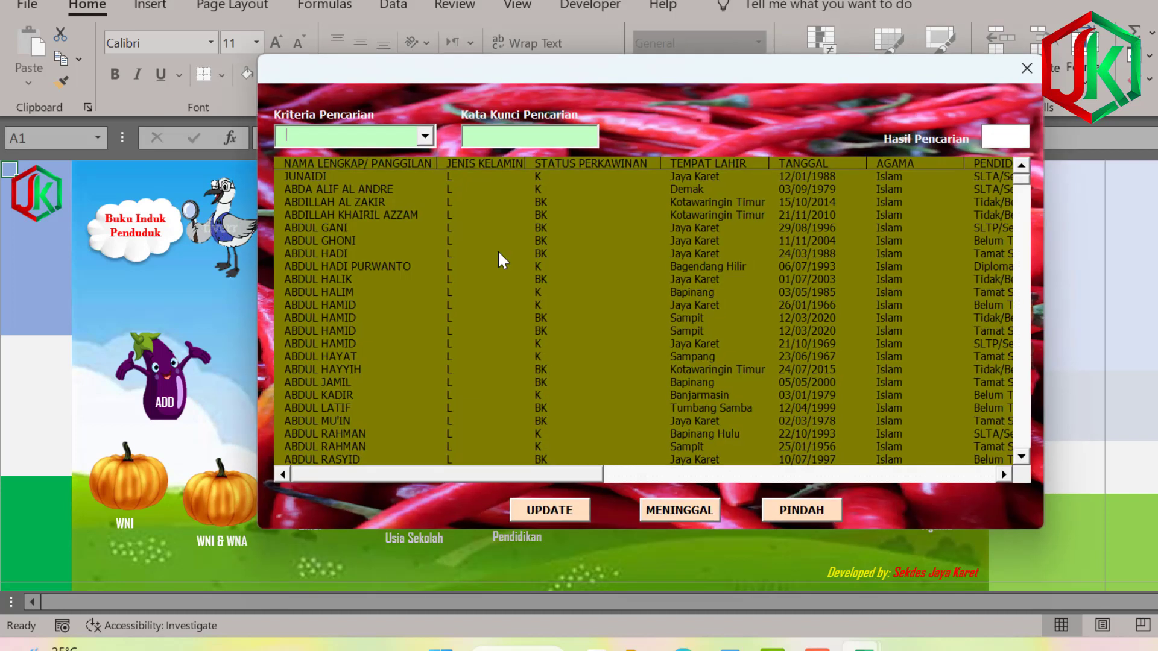
click(1026, 68)
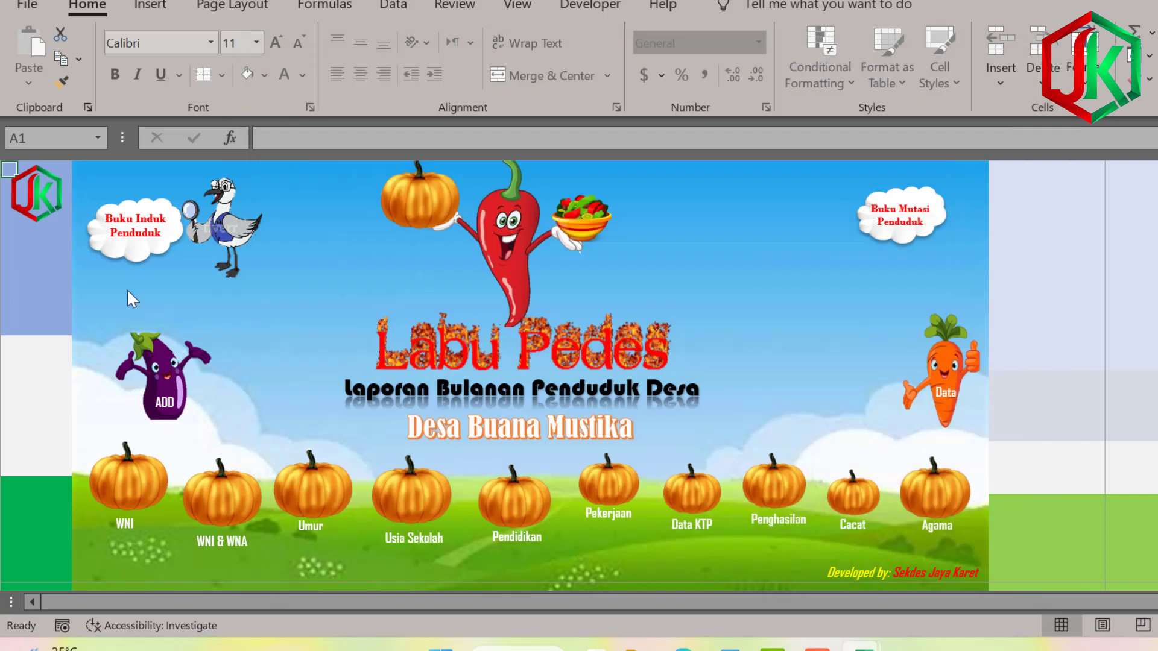
click(145, 235)
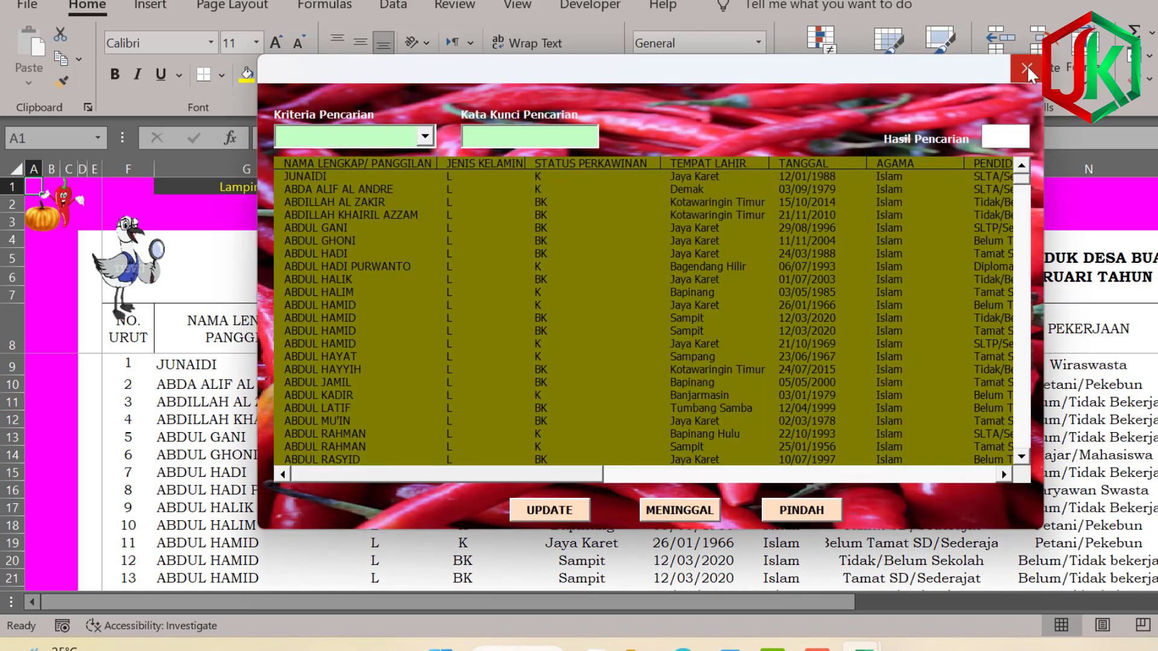
click(1028, 70)
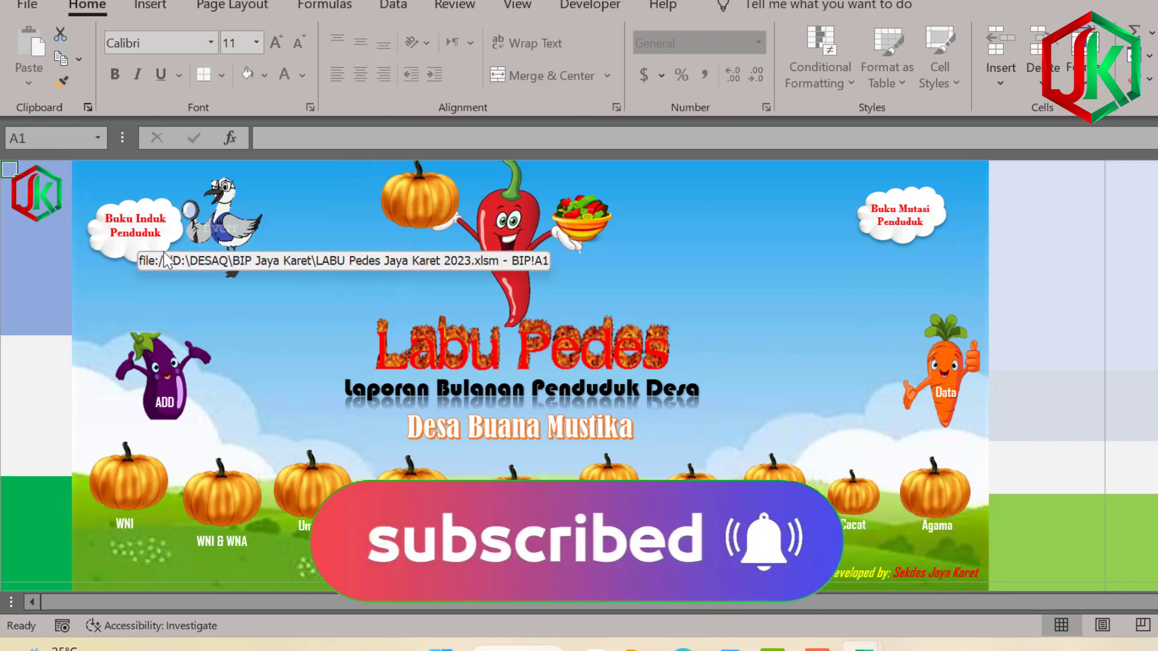
click(154, 222)
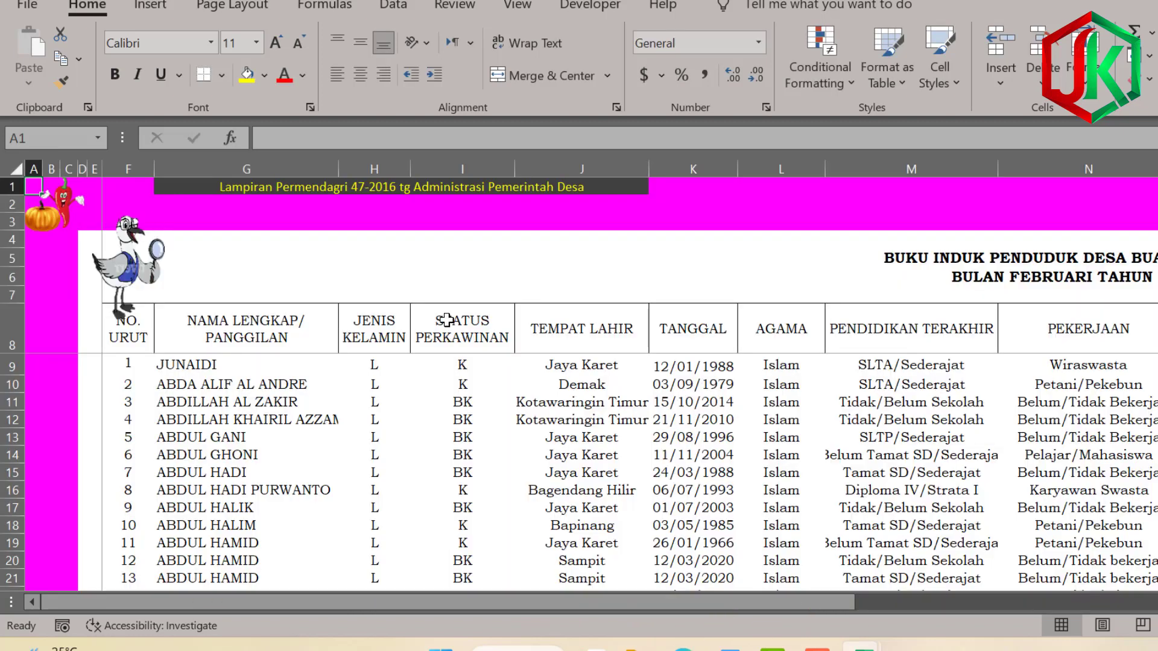
click(471, 506)
click(383, 265)
click(279, 186)
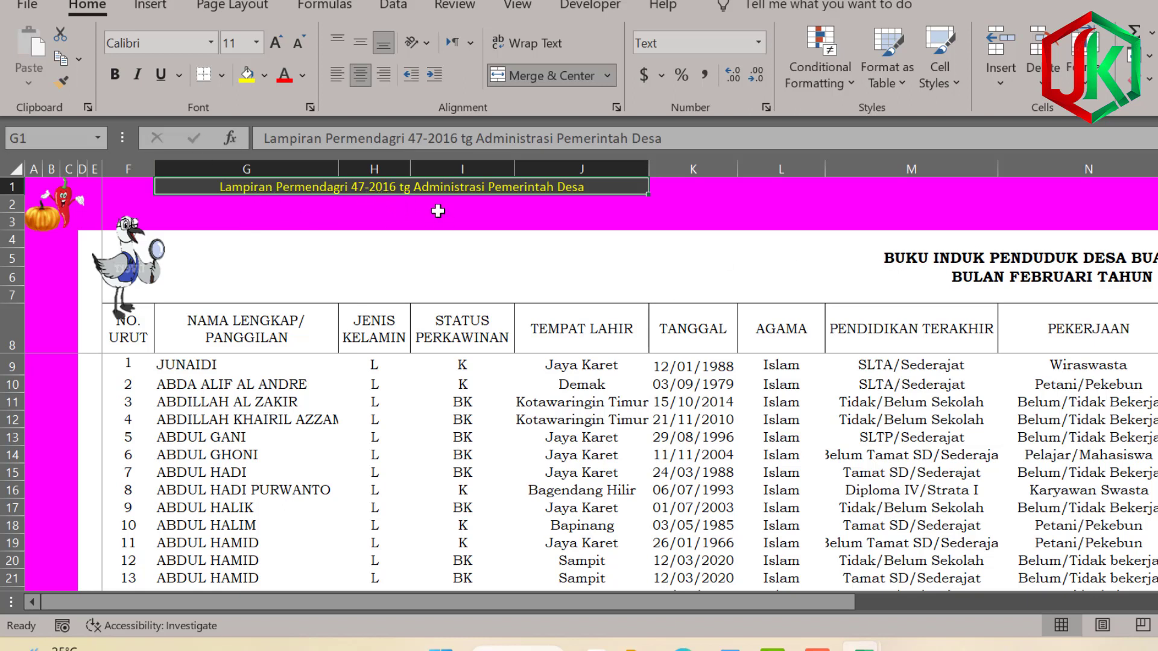
click(647, 257)
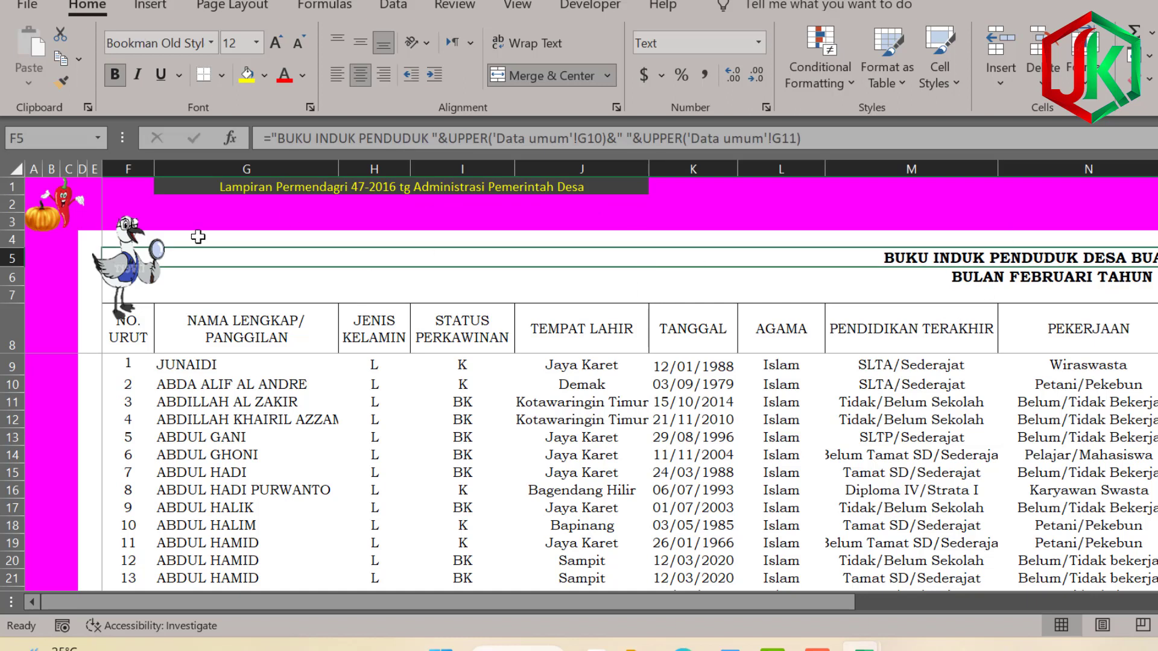
click(60, 220)
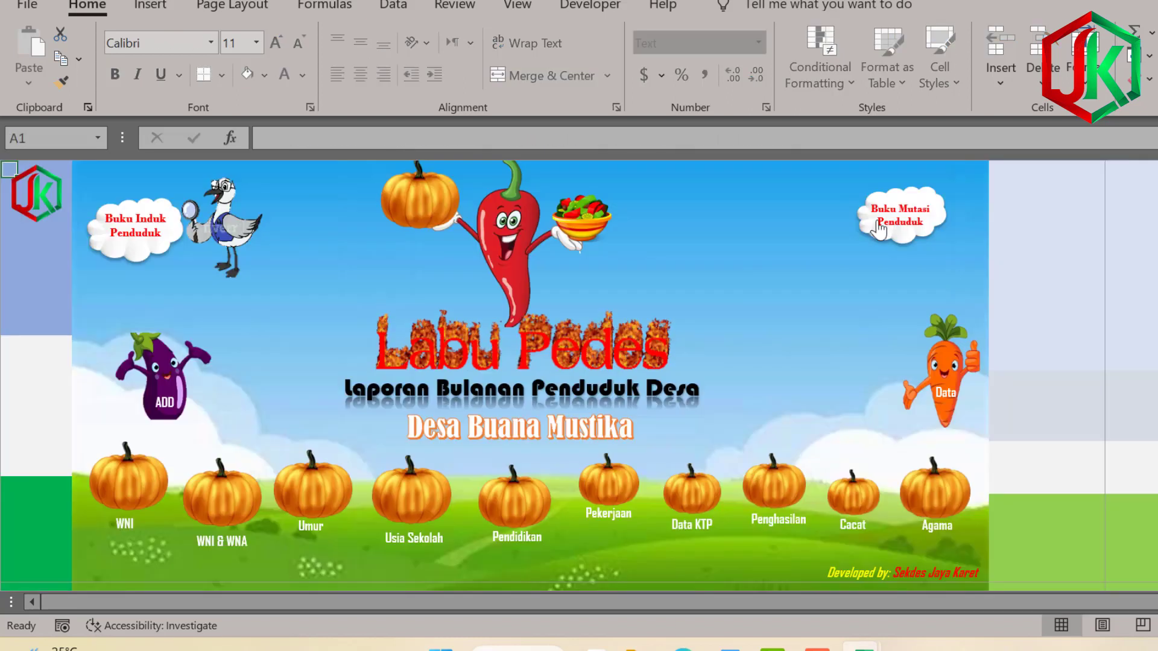
View the empty Buku Mutasi Penduduk register and return to the dashboard.
click(901, 214)
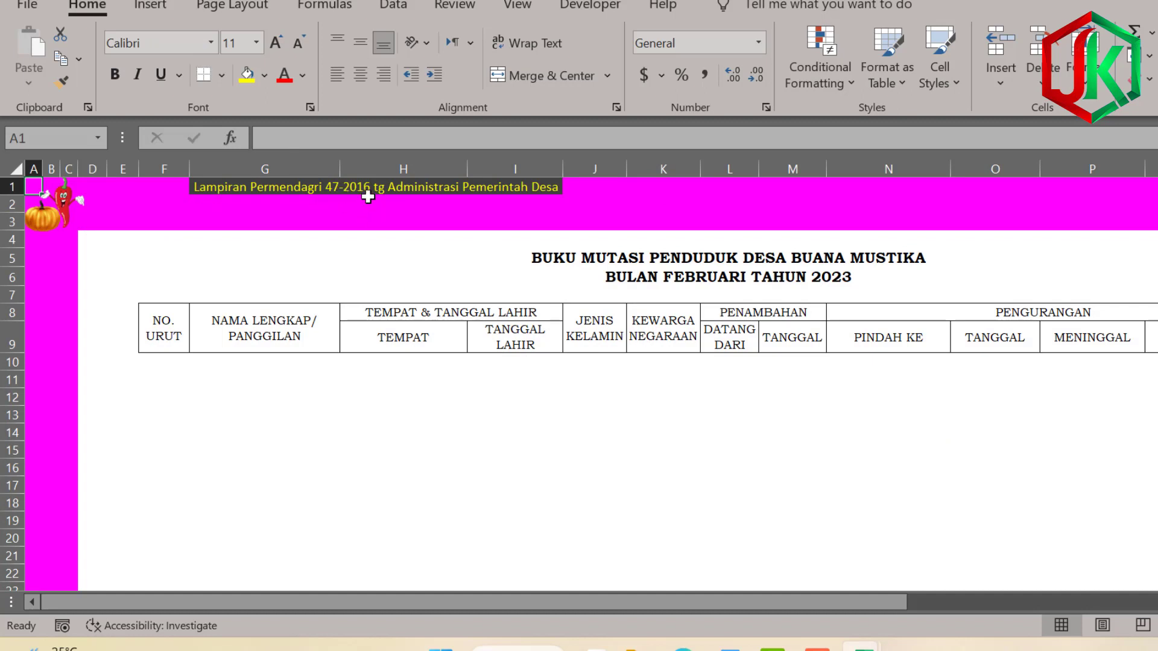
click(58, 226)
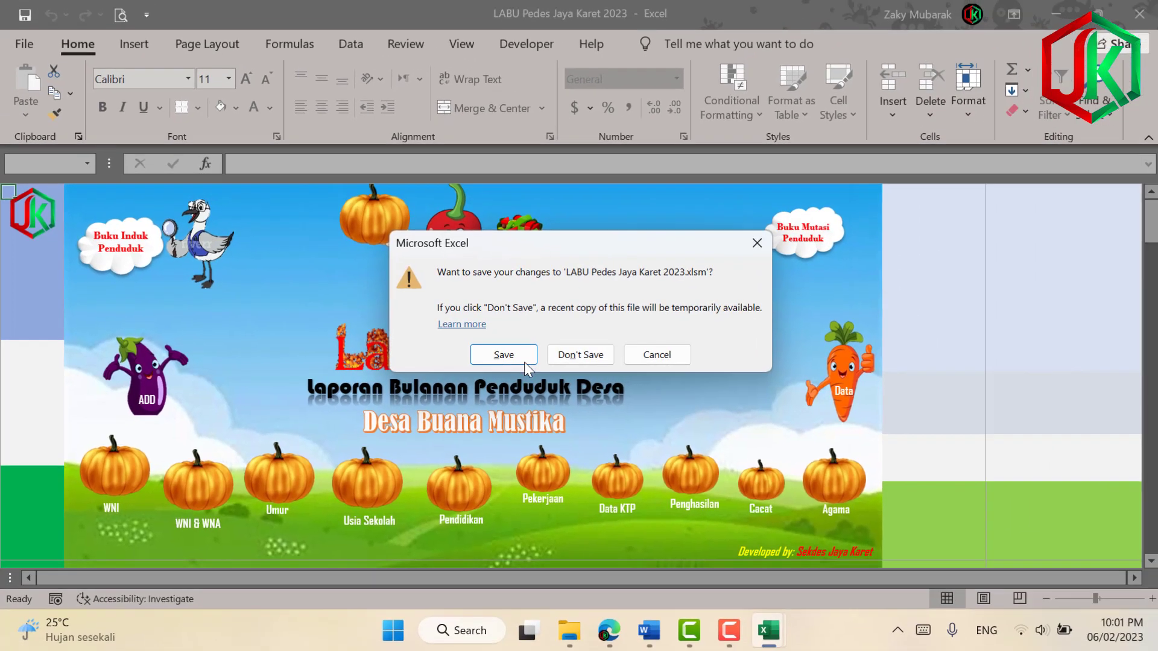
Close the Jaya Karet workbook unsaved, switch to the Desa Pundu workbook, and open the religion sheet.
click(586, 361)
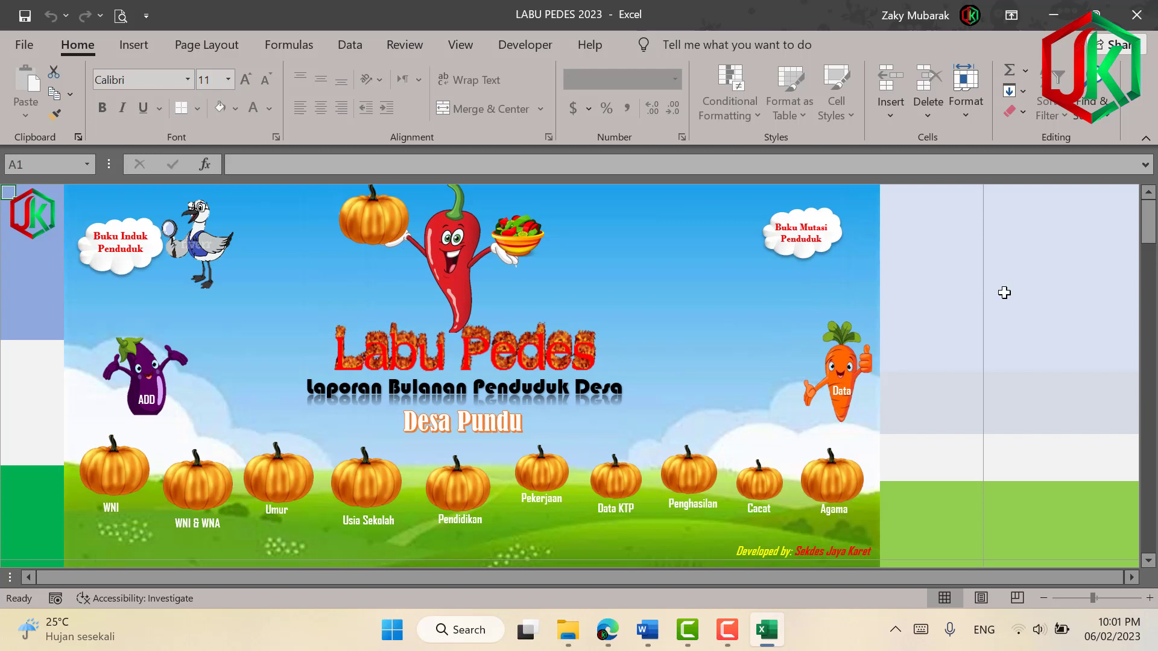
click(1003, 290)
click(1105, 331)
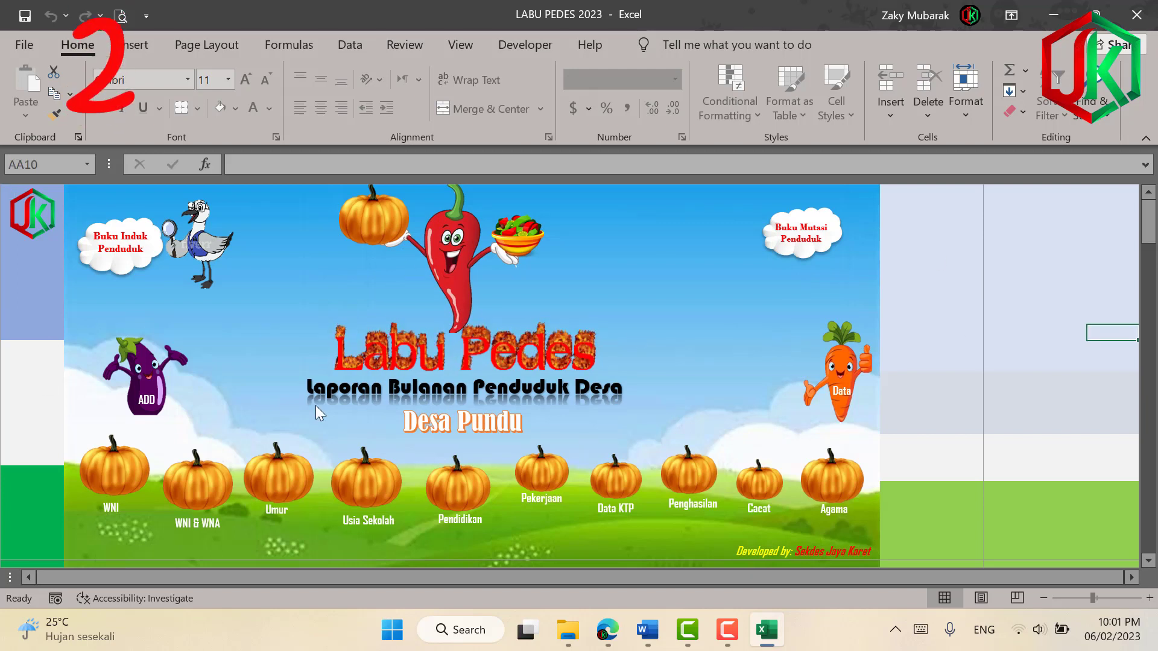
click(965, 298)
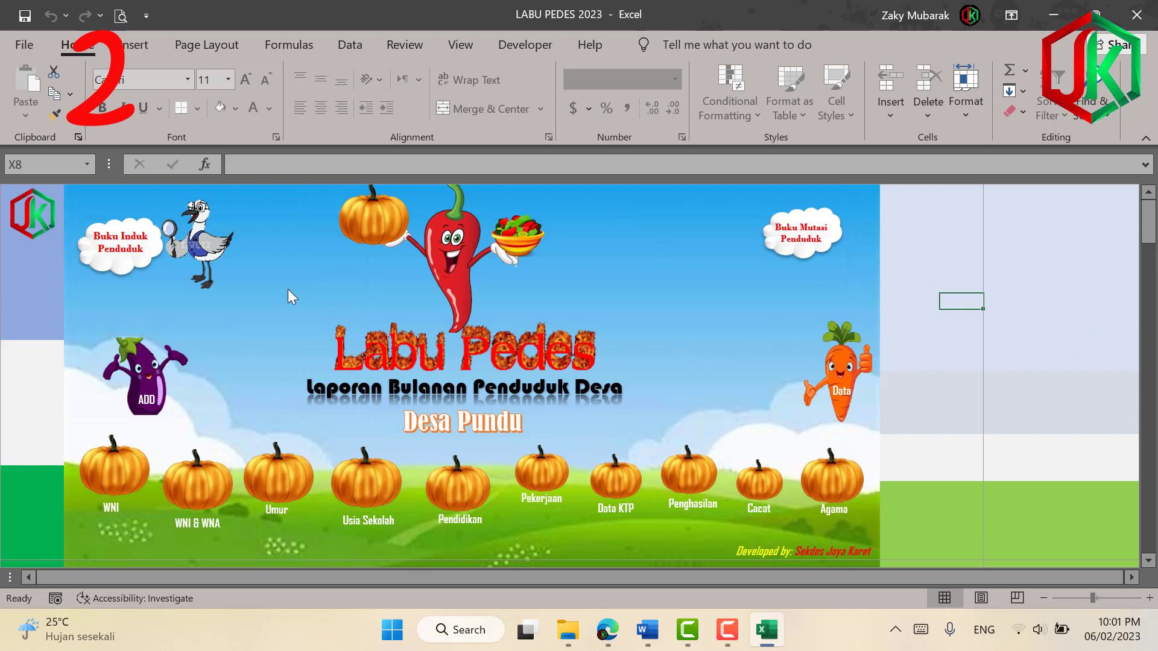
click(899, 238)
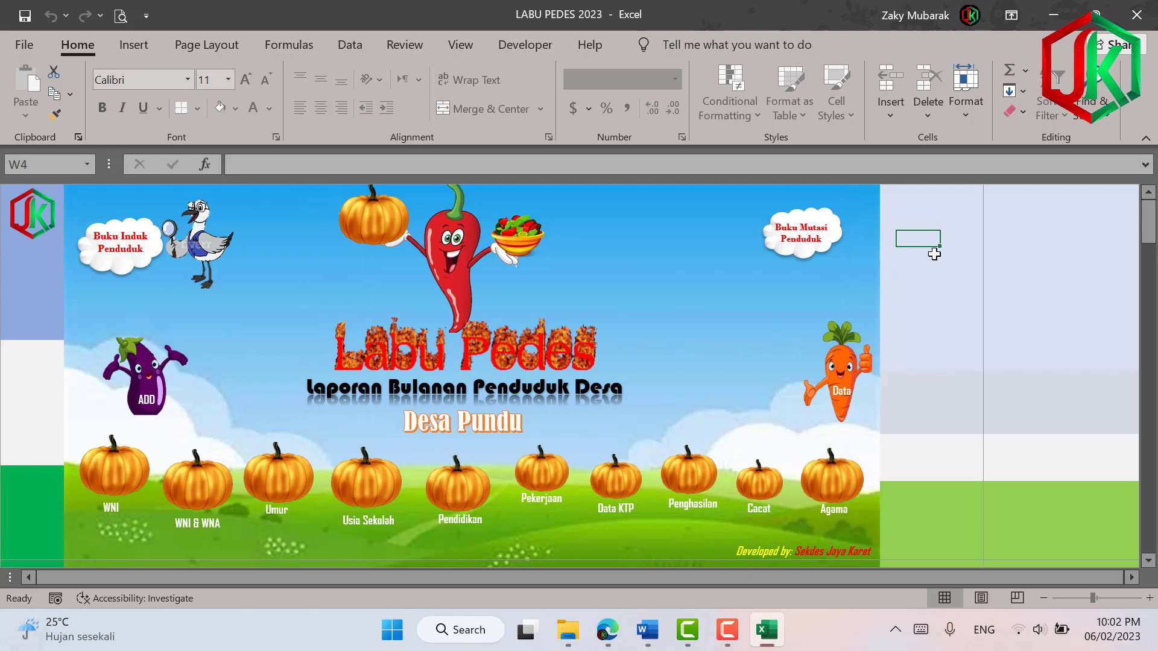
click(937, 231)
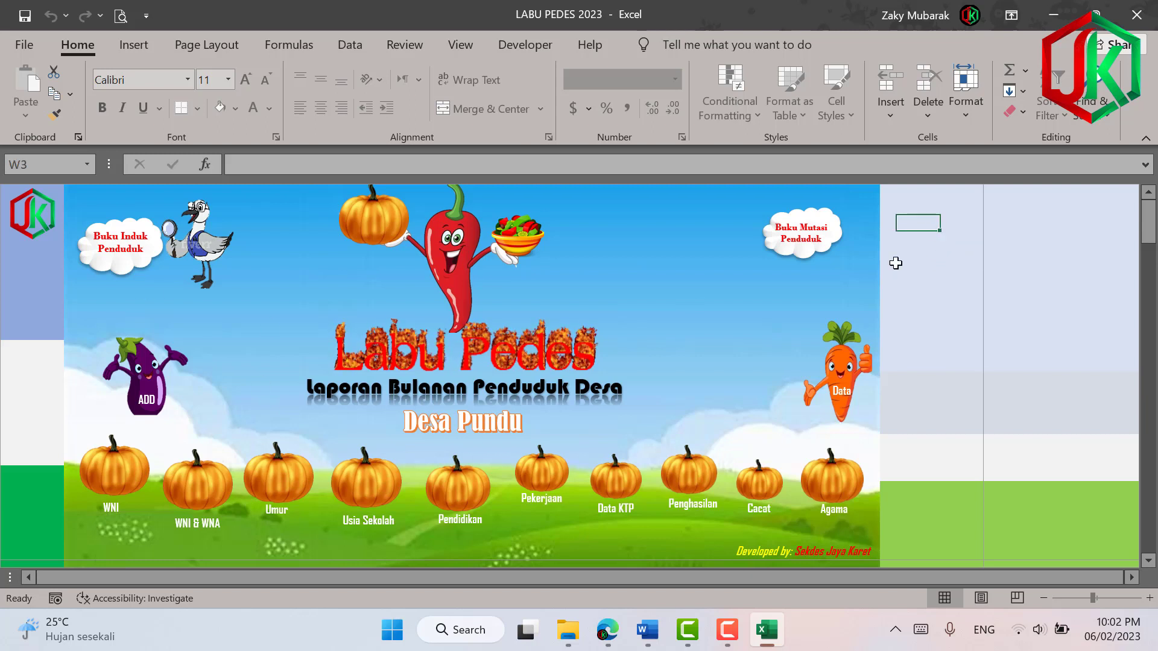
click(939, 240)
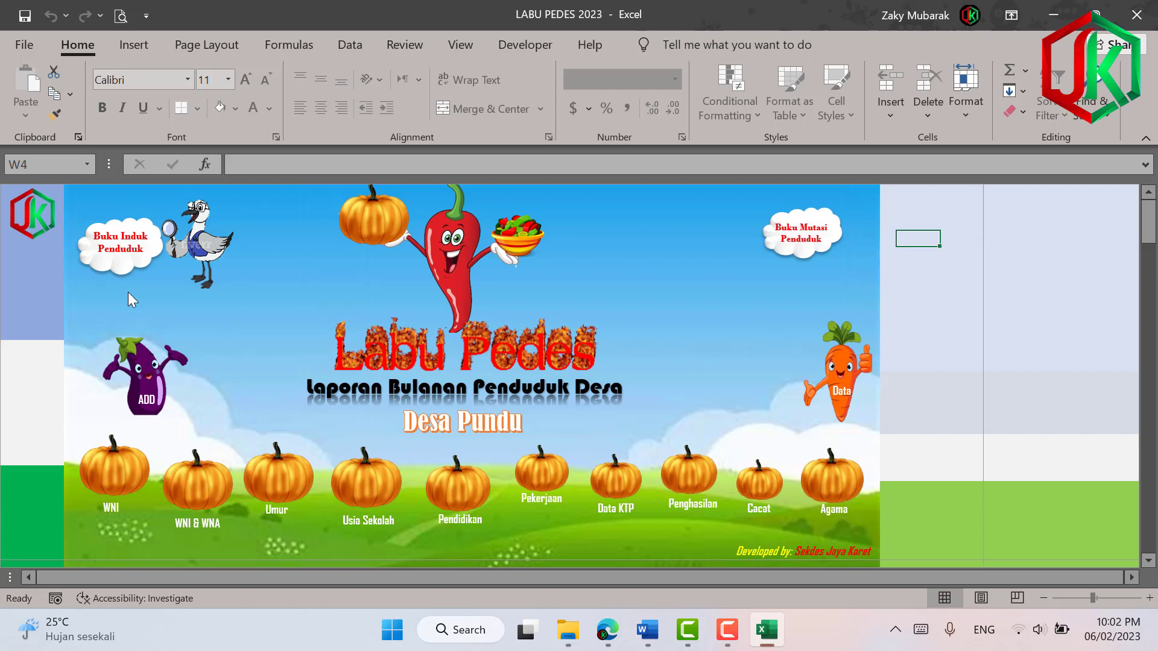
click(915, 270)
click(831, 502)
Browse the Cacat sheet, the resident form and the Buku Induk Penduduk register, then return to the dashboard.
click(28, 238)
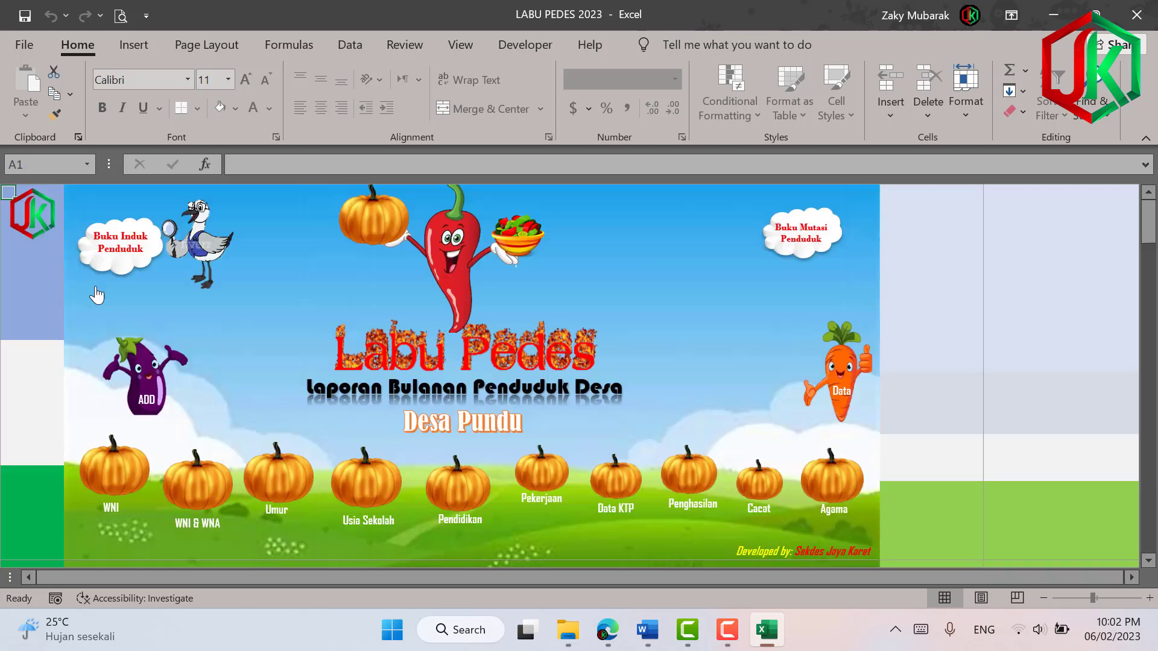
click(758, 492)
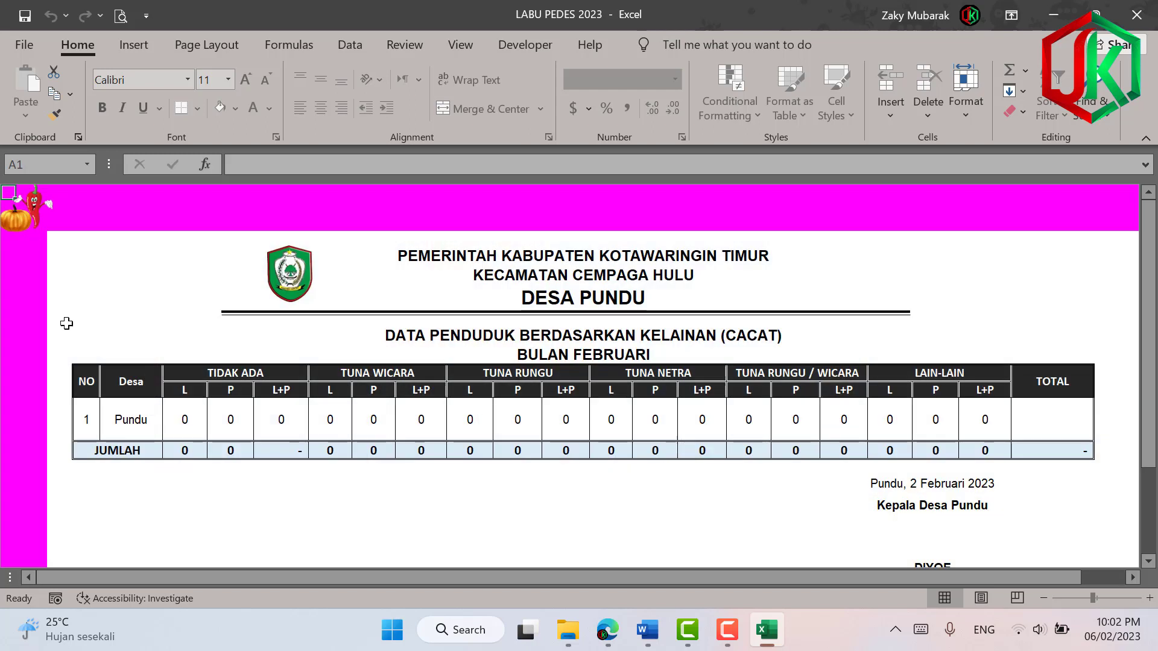
click(9, 224)
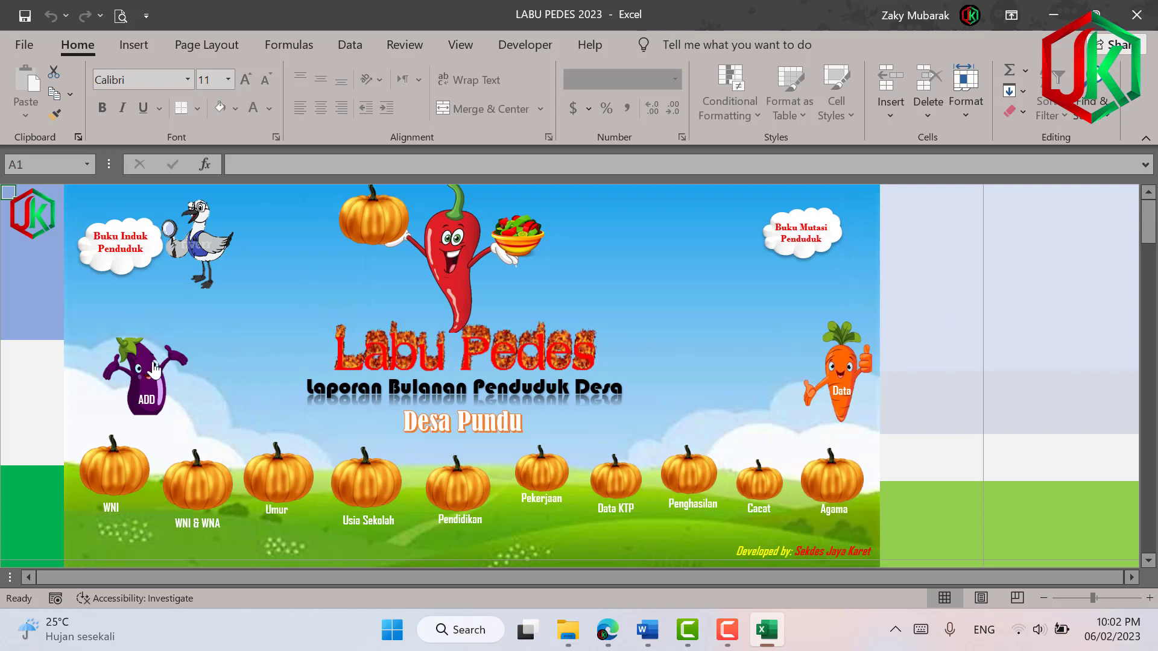
click(148, 381)
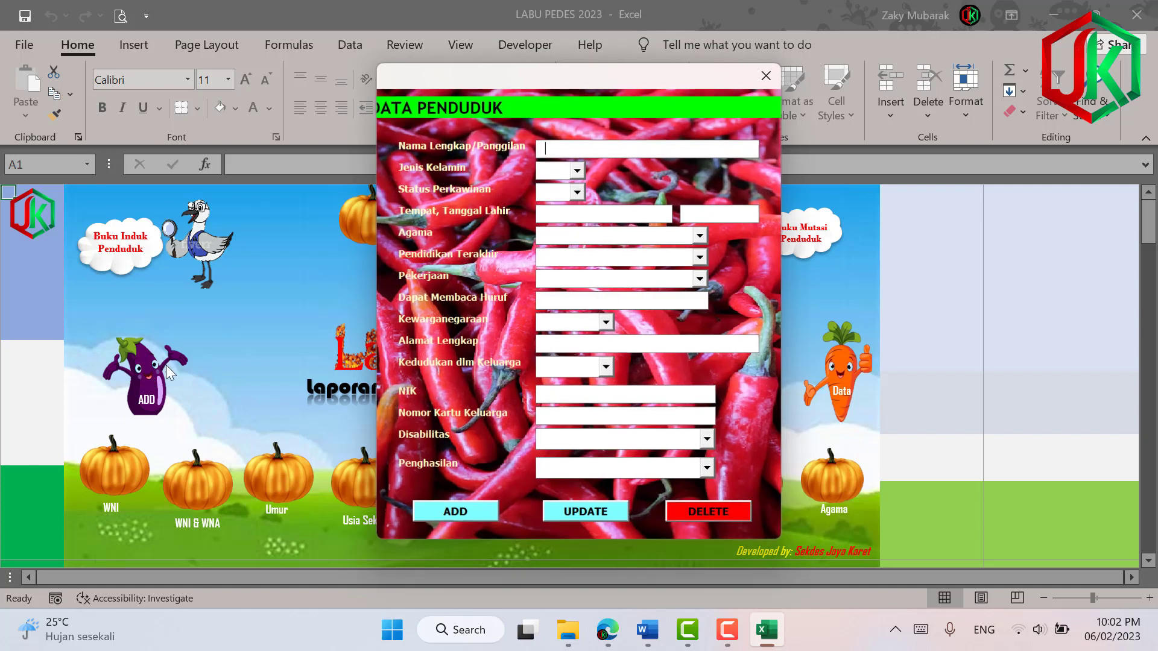
click(766, 76)
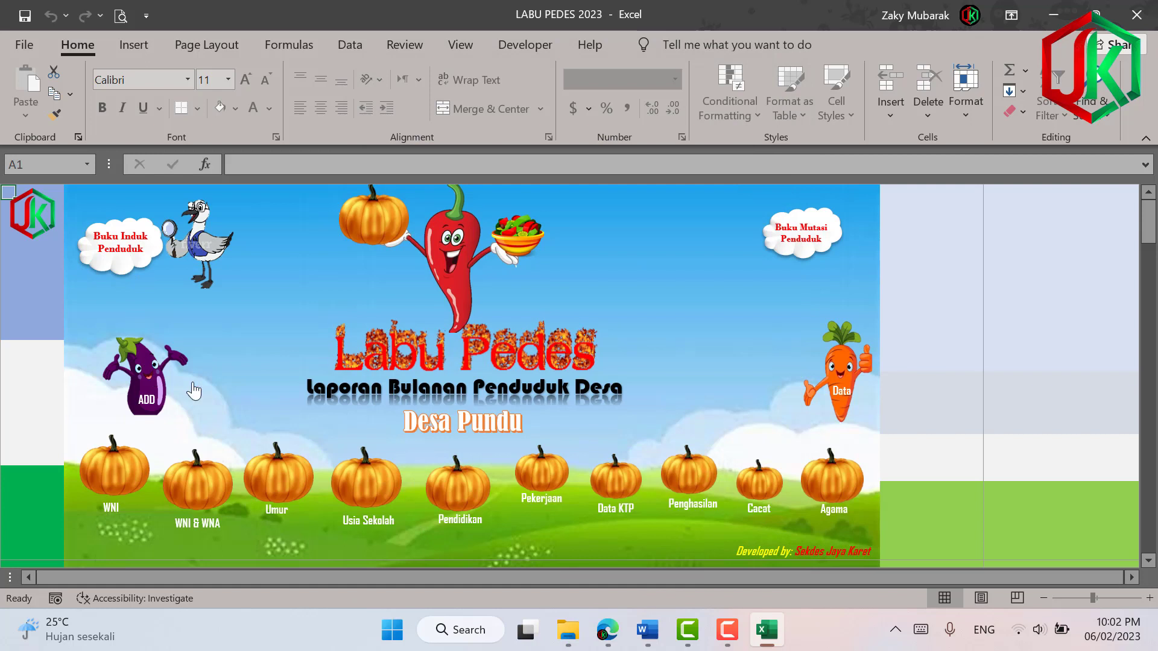
click(151, 380)
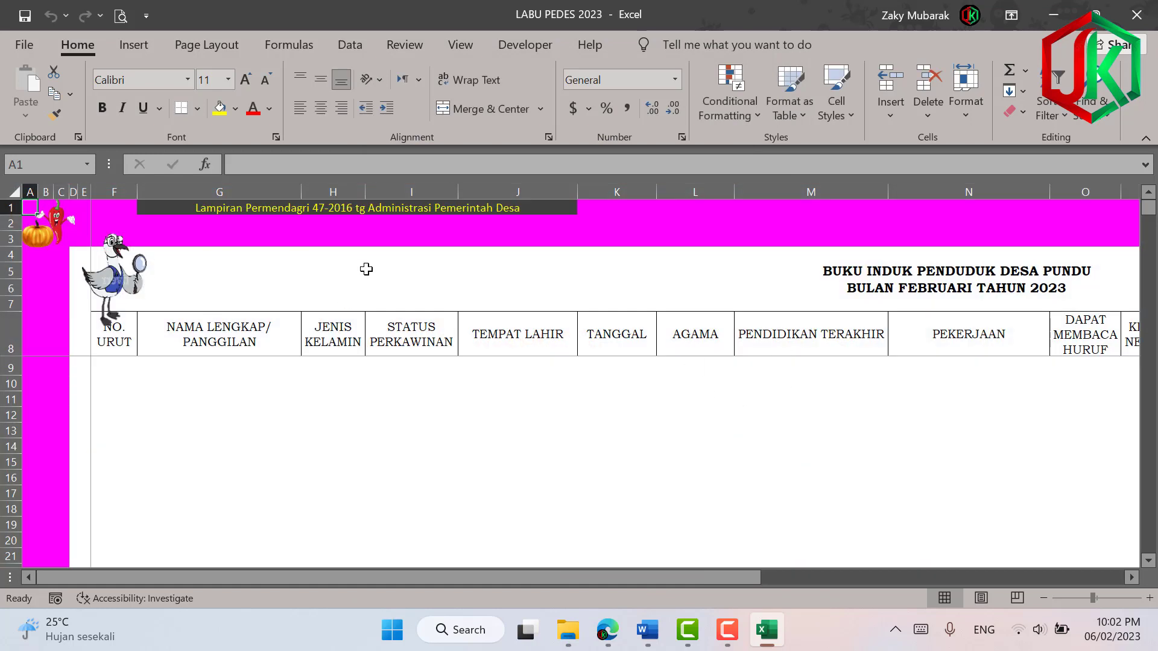
click(70, 234)
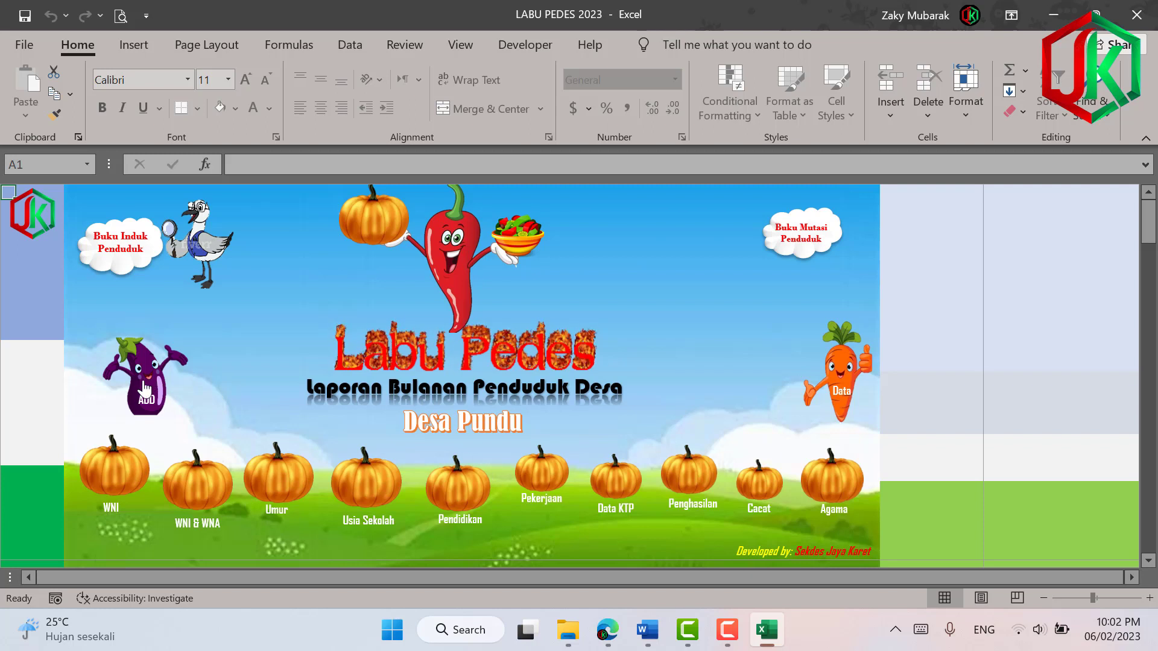
Enter the resident's name, sex L, status K, birthplace kotawaringin timur and birth date 01/01/2000.
click(158, 390)
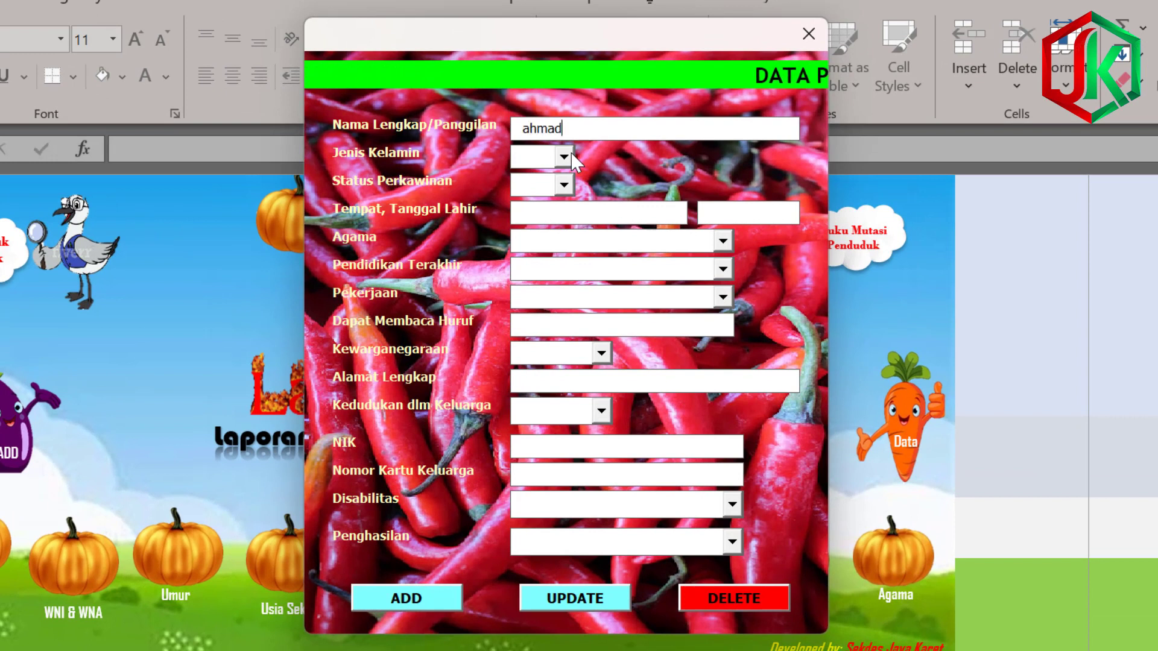
key(Tab)
text(L)
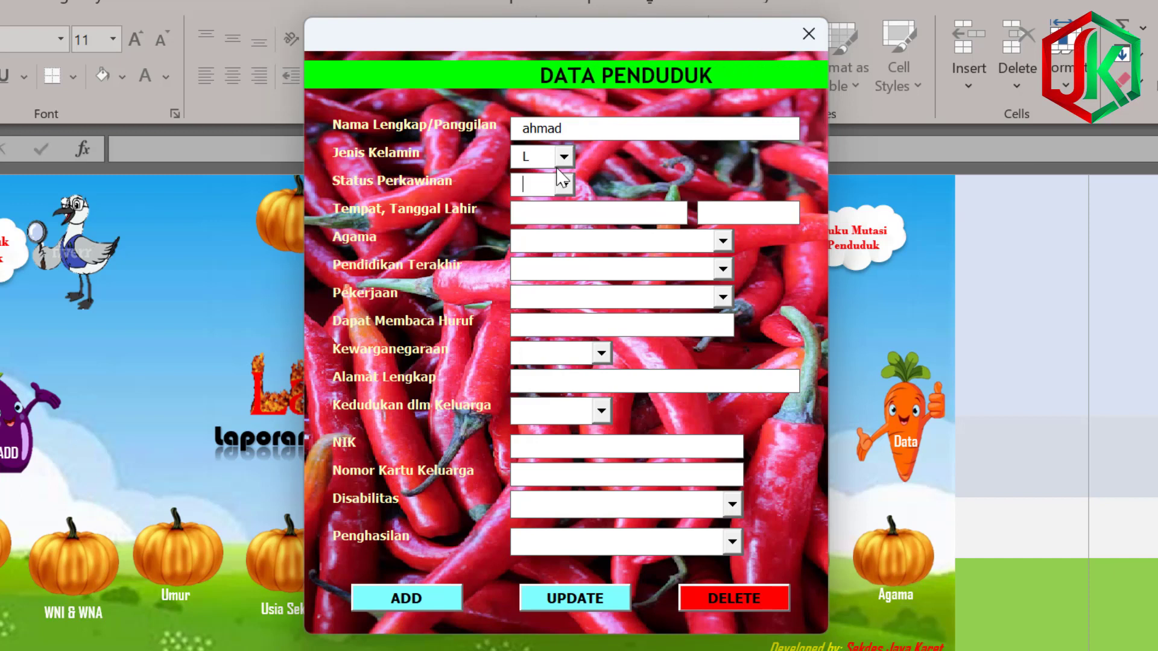
text(K)
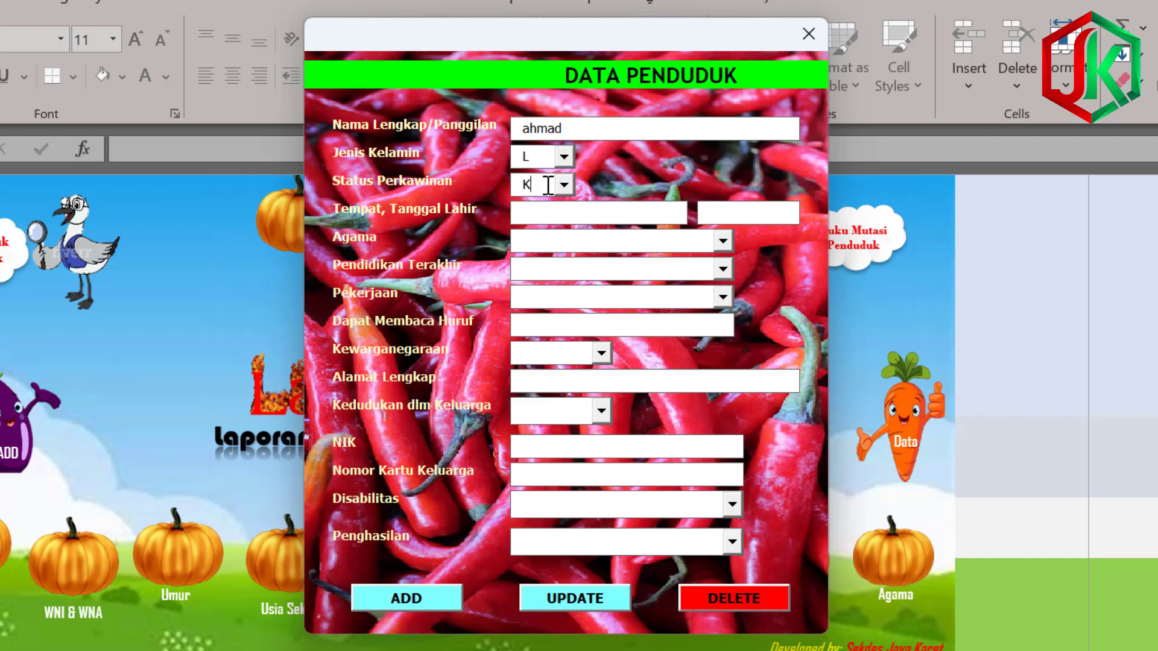
mouse_move(548, 185)
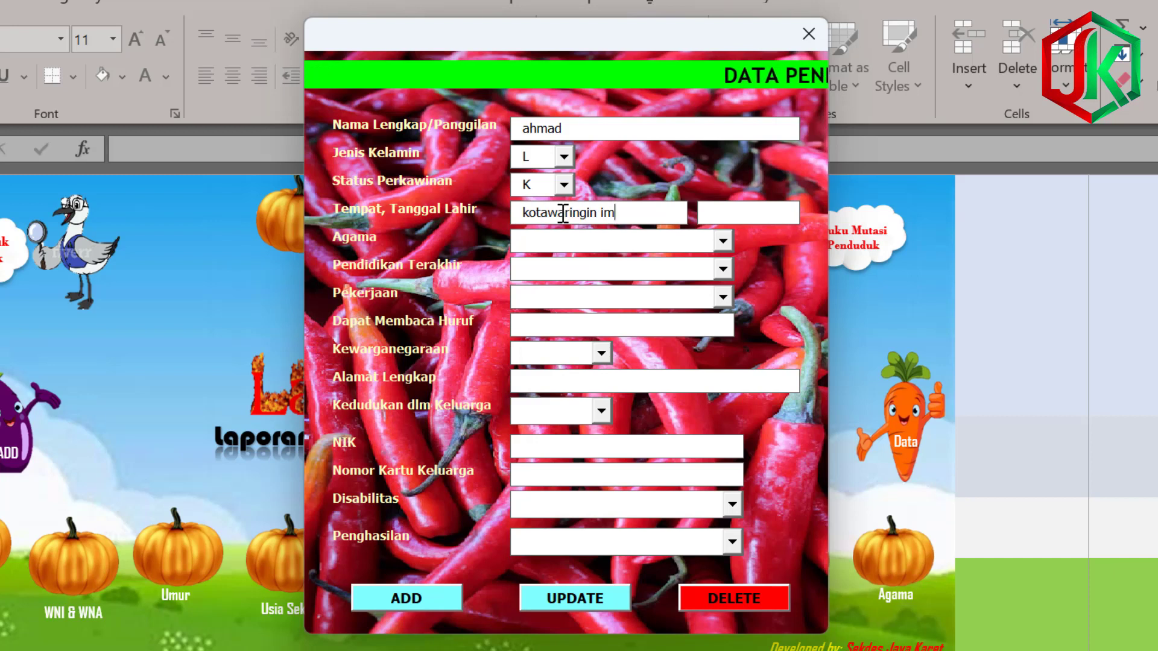
text(imur)
key(Tab)
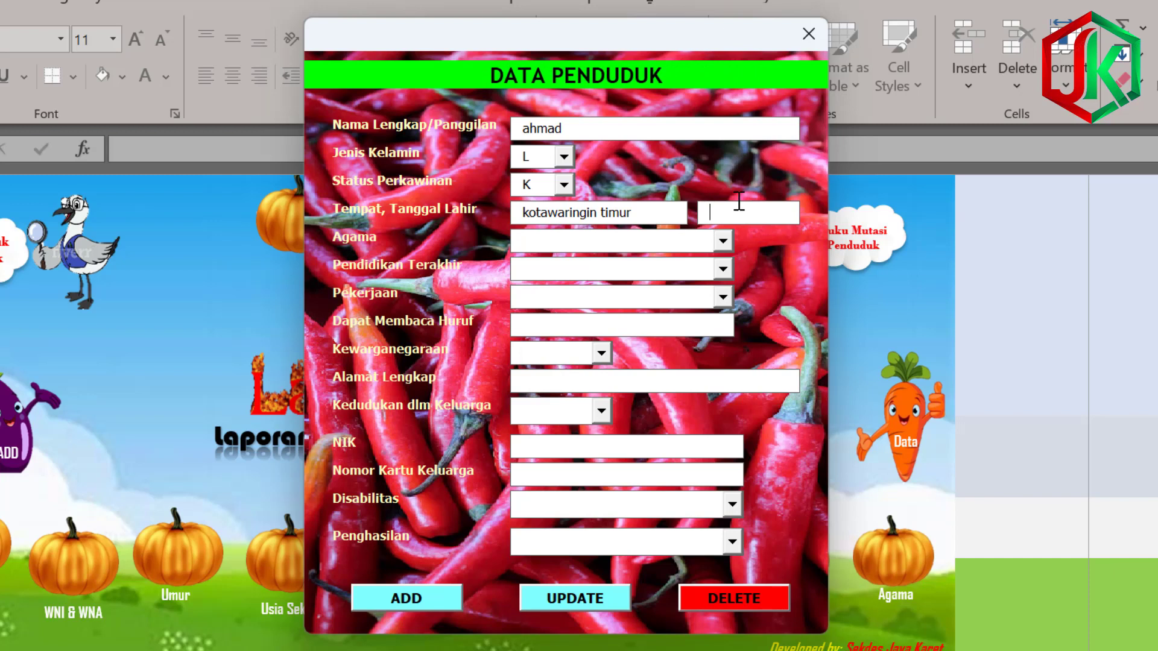
text(01/01)
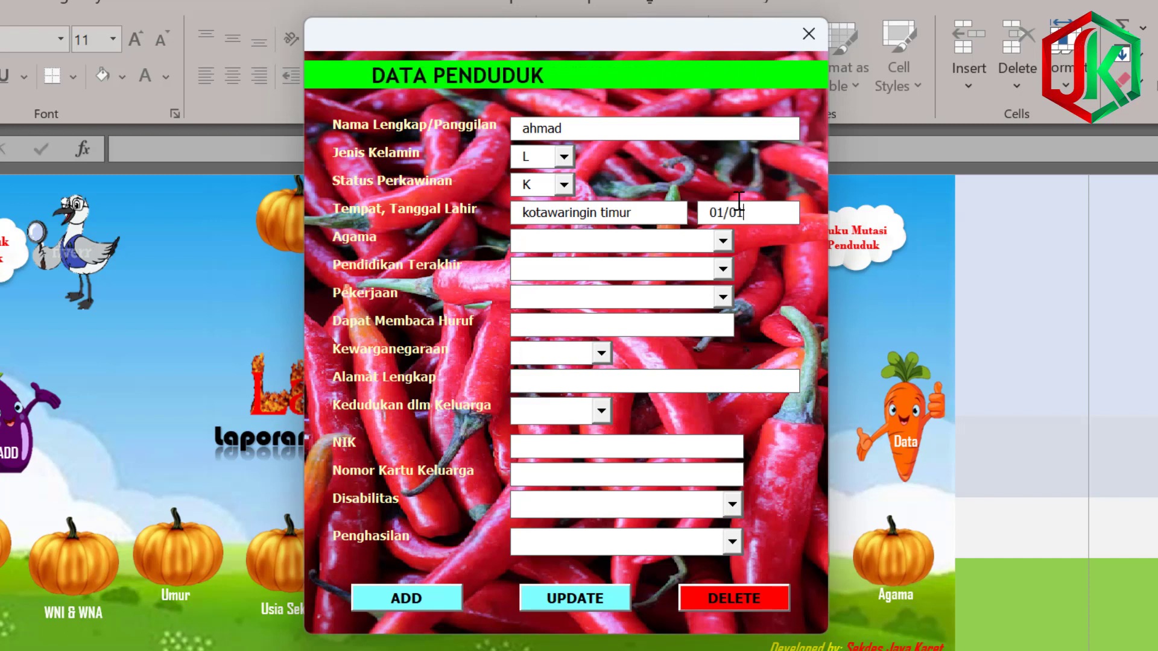
text(/2000)
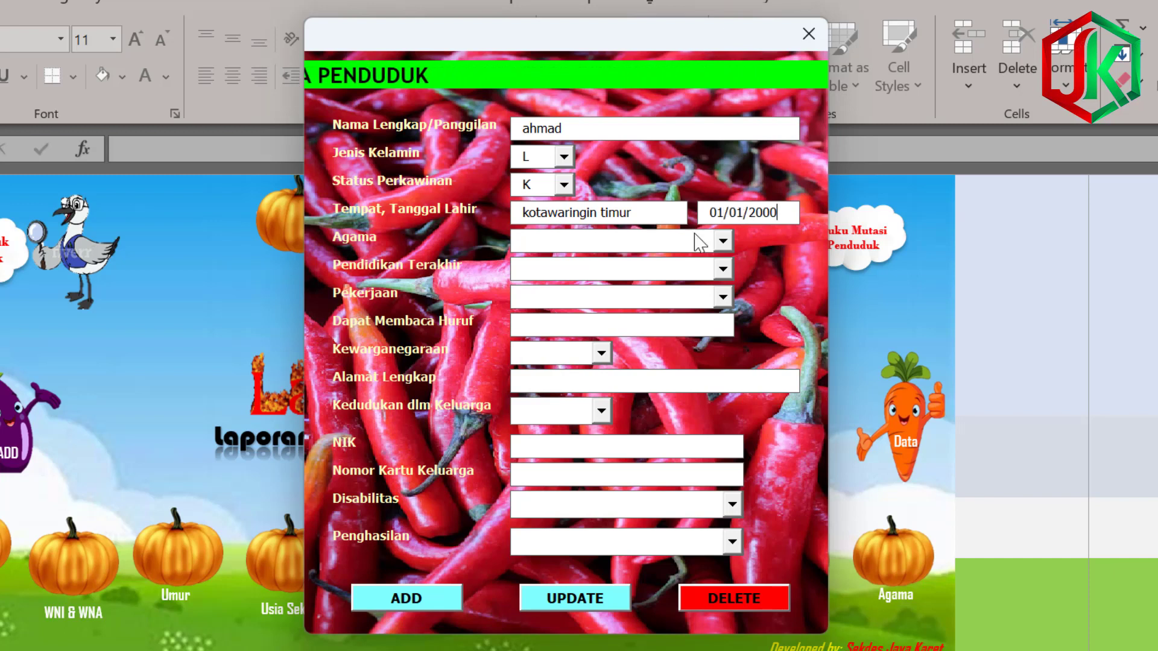
Set religion to Islam, education to SLTA/Sederajat and occupation to Guru.
click(722, 241)
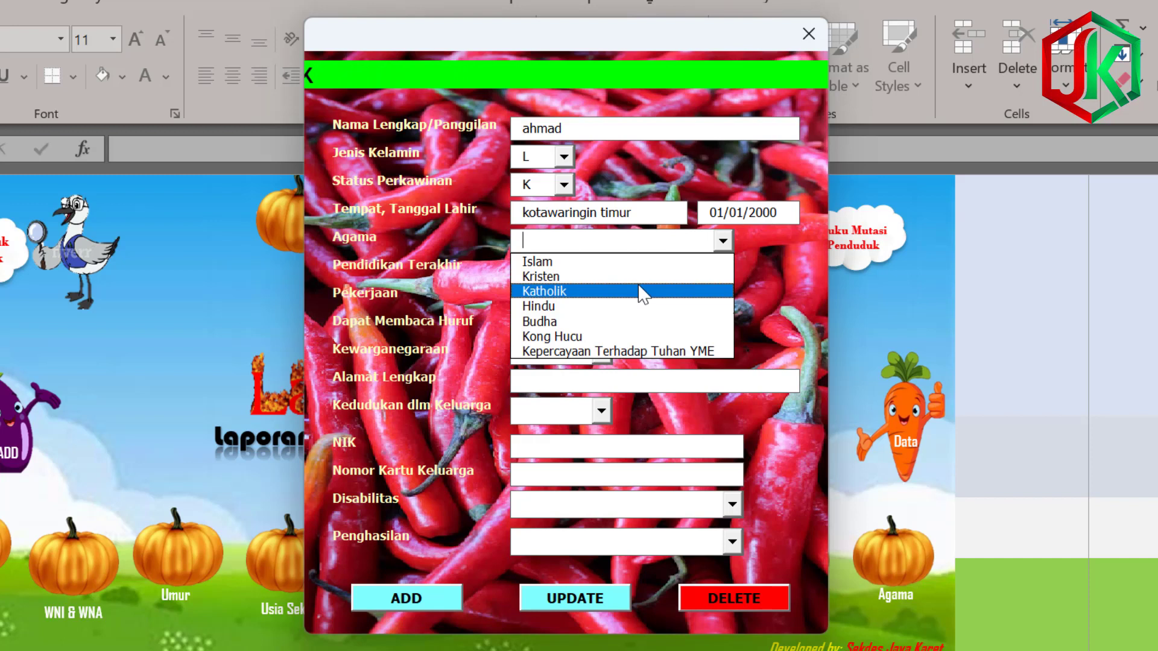
click(639, 259)
click(722, 272)
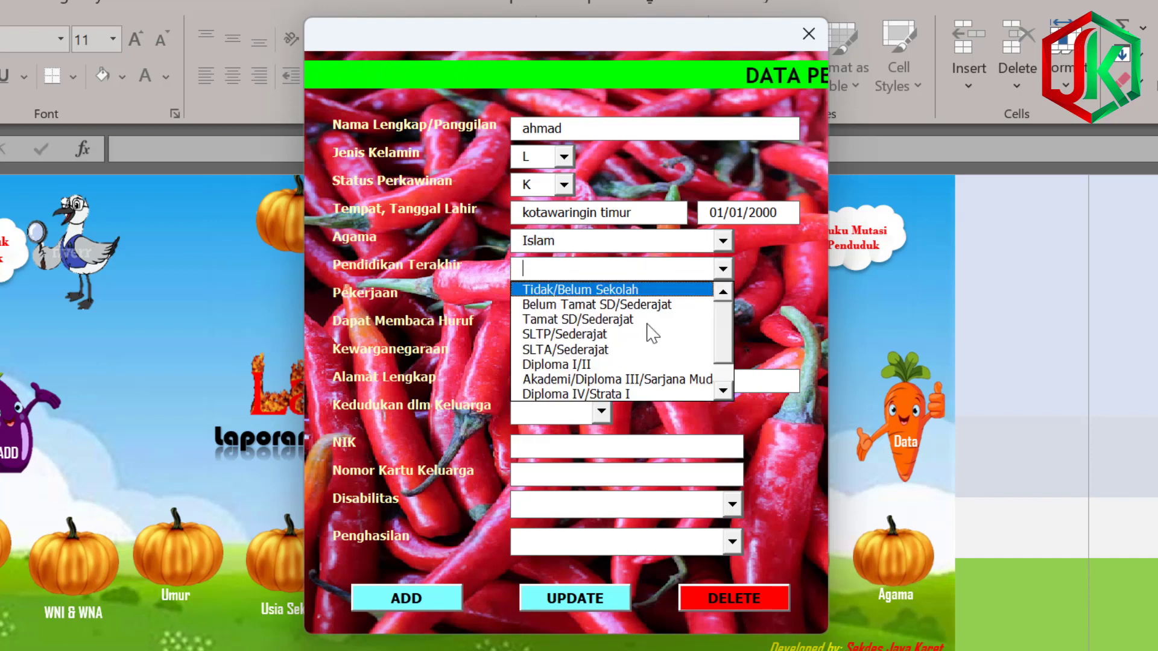
click(693, 347)
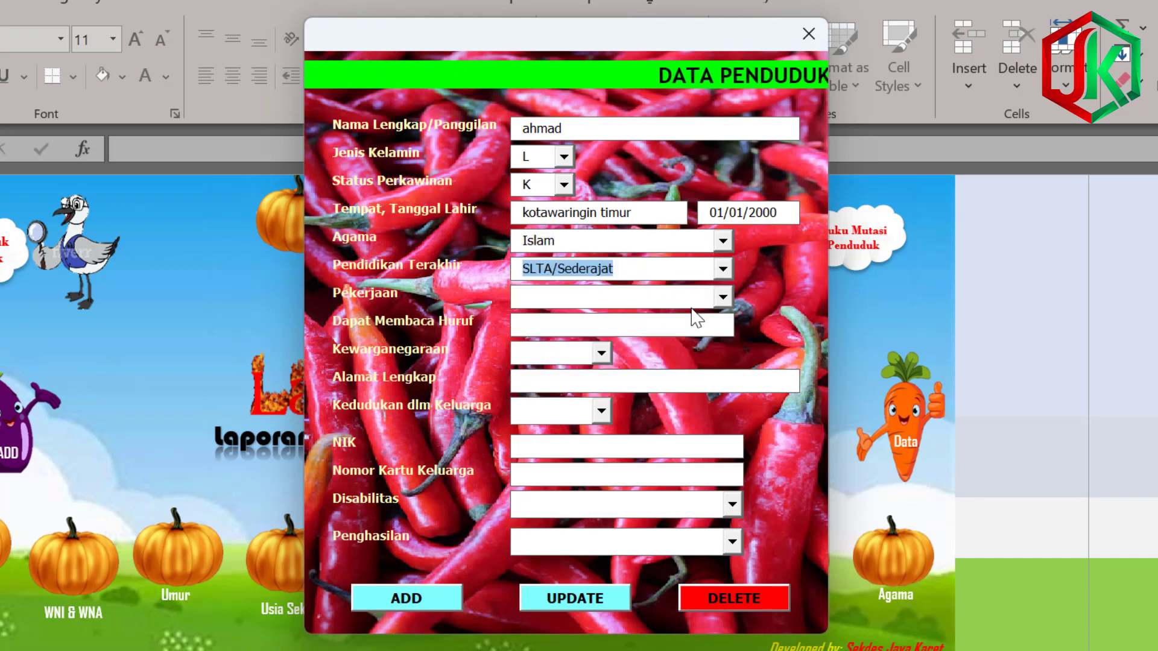
click(722, 296)
drag(724, 341, 720, 388)
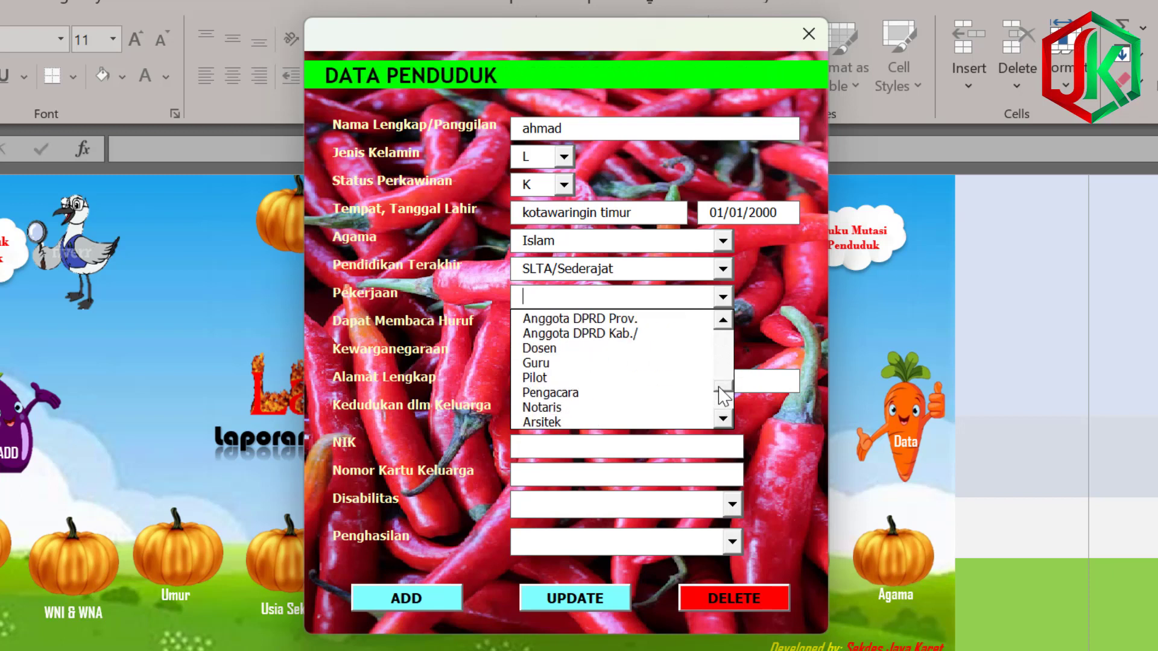
click(621, 361)
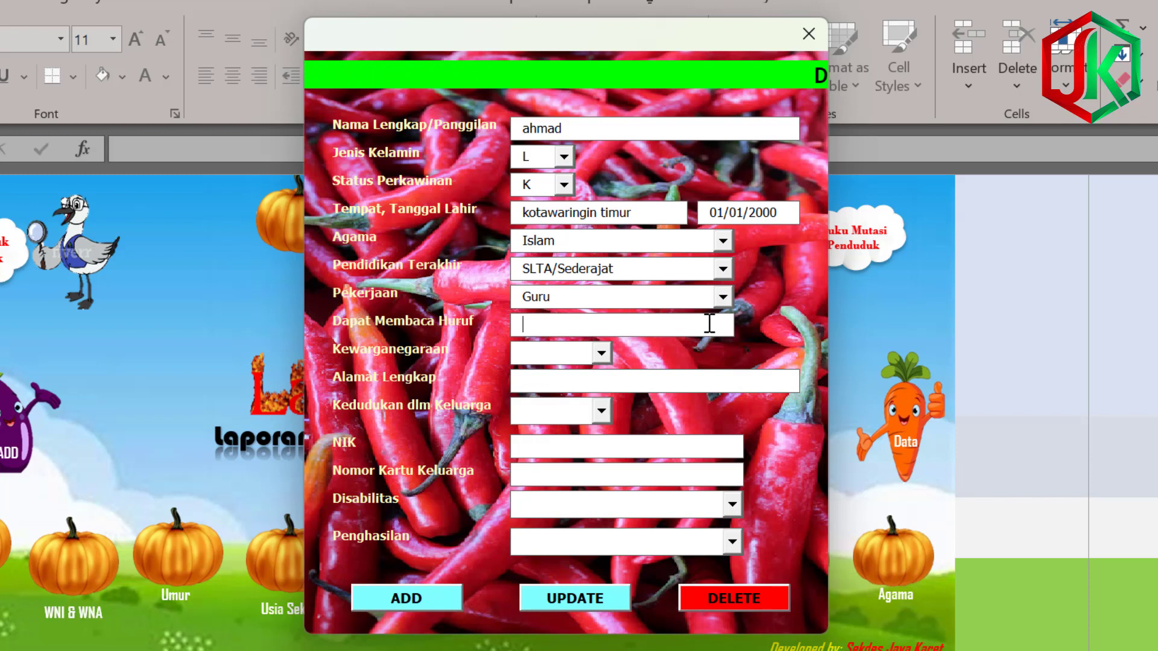
Enter literacy ALD, citizenship WNI and the address Padat Karya.
mouse_move(636, 315)
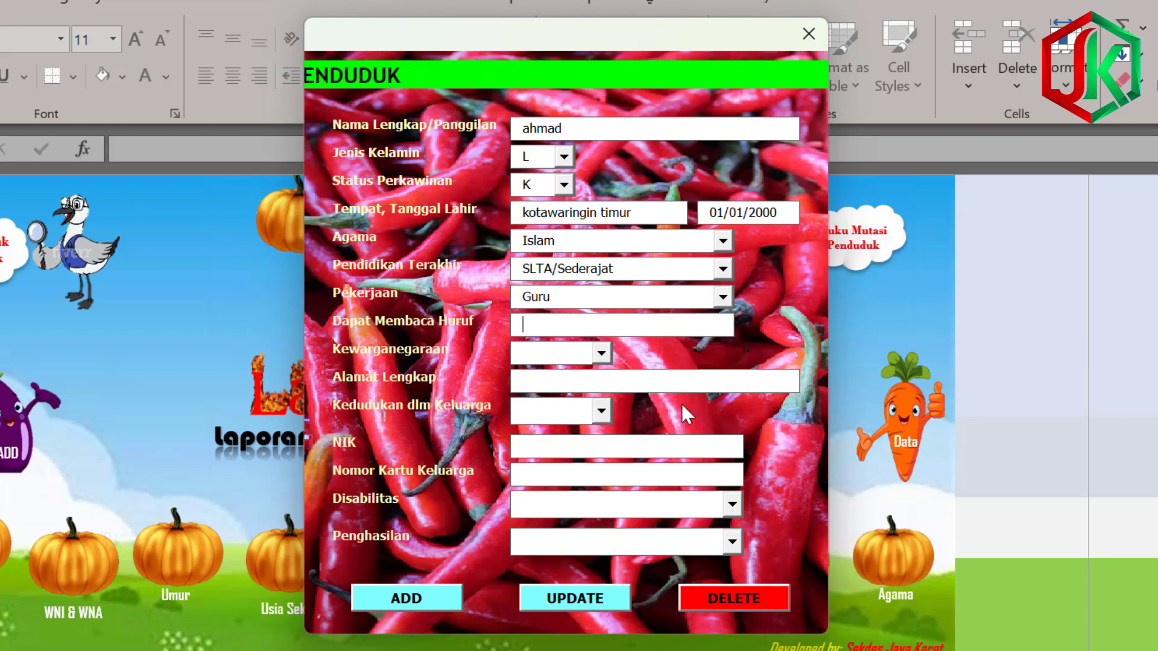
text(ALD)
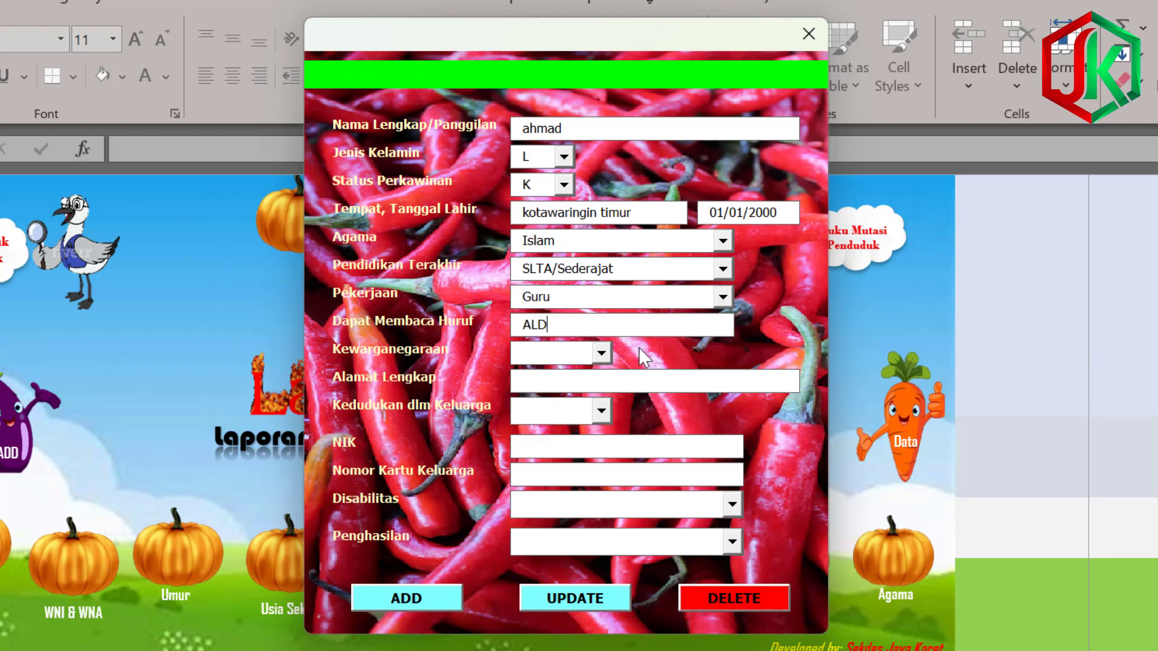
click(602, 354)
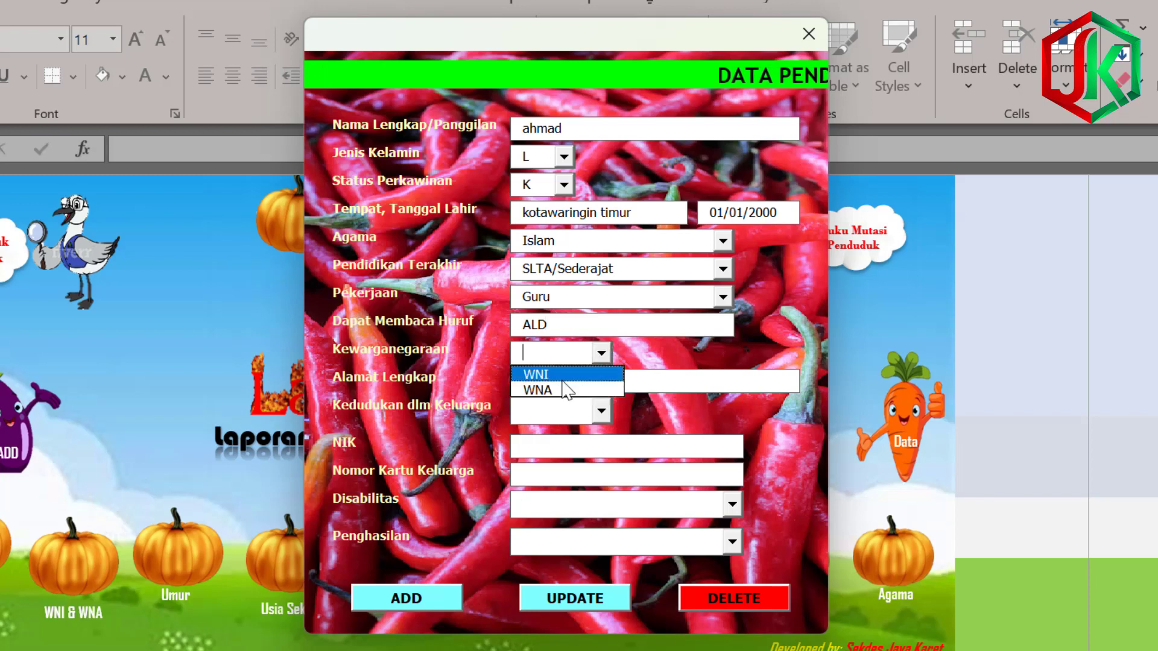
click(588, 372)
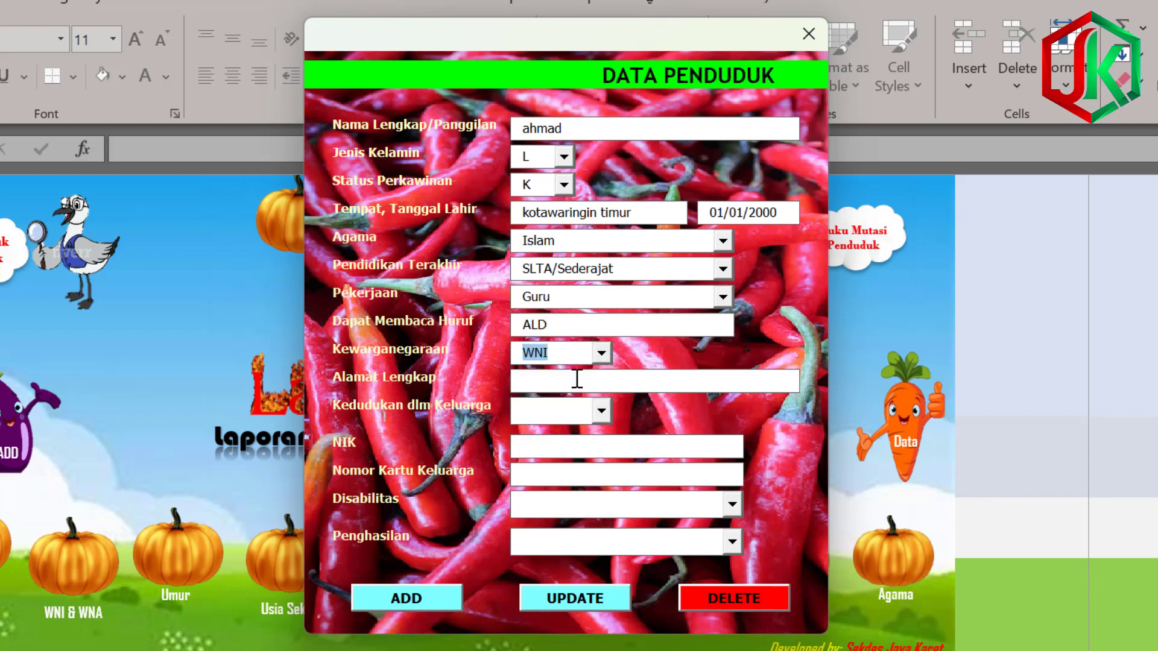
click(588, 383)
text(J)
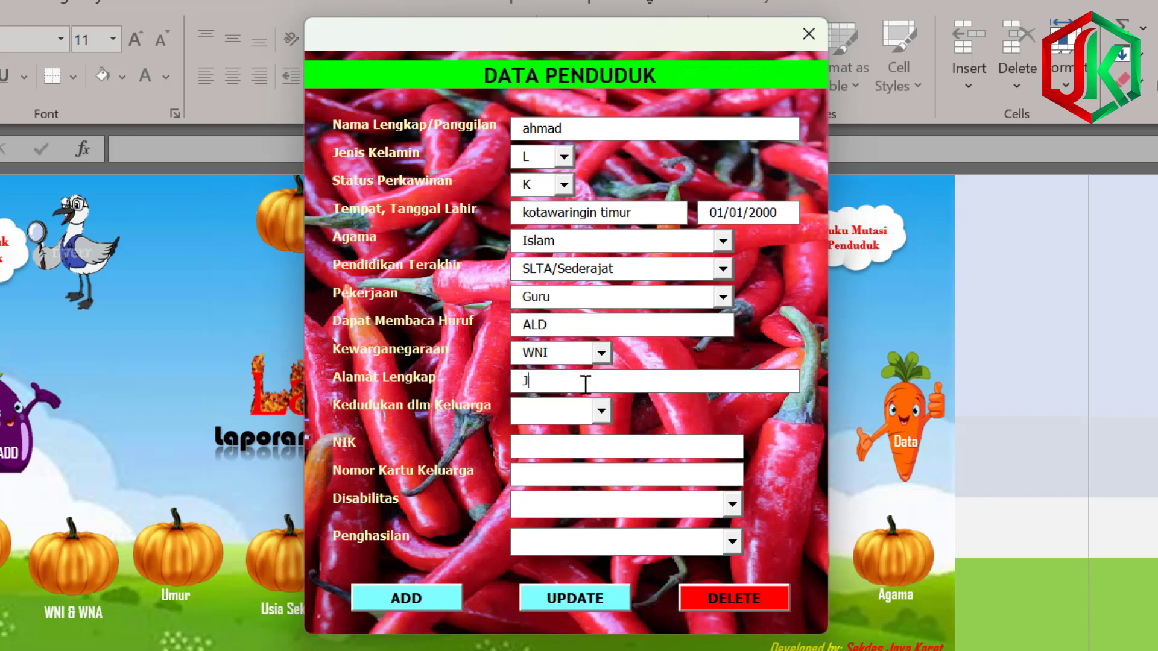
text(l.pa)
key(BackSpace)
key(BackSpace)
text(Padat Karya RT. 01)
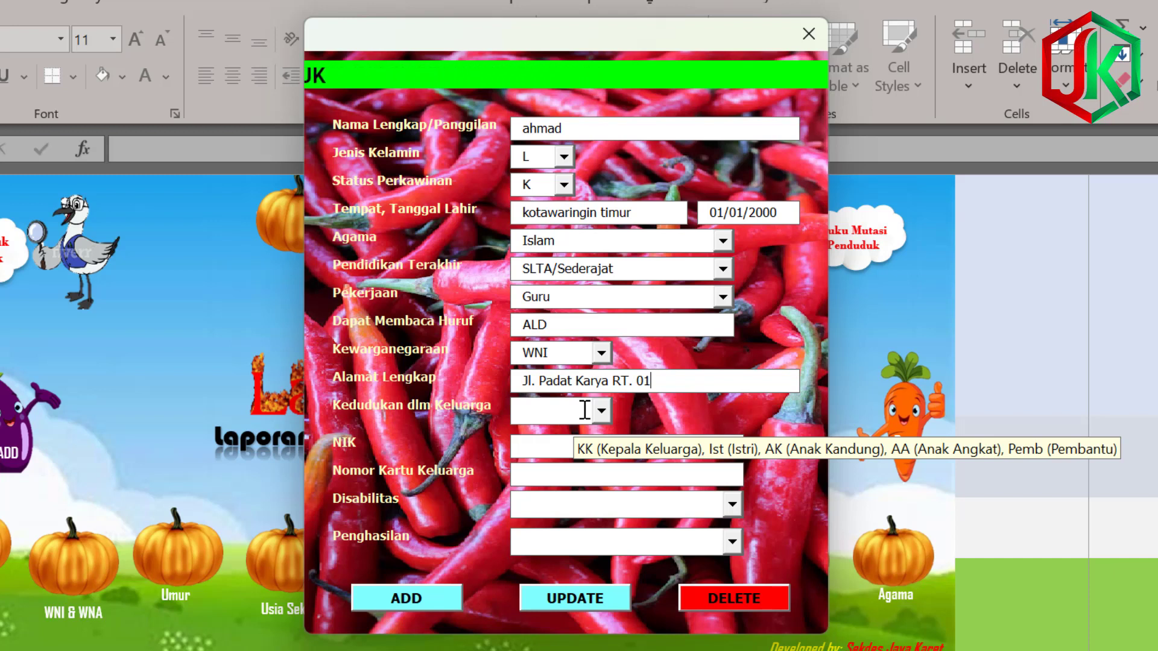
Set the family position to KK and enter the NIK and family card number.
click(601, 412)
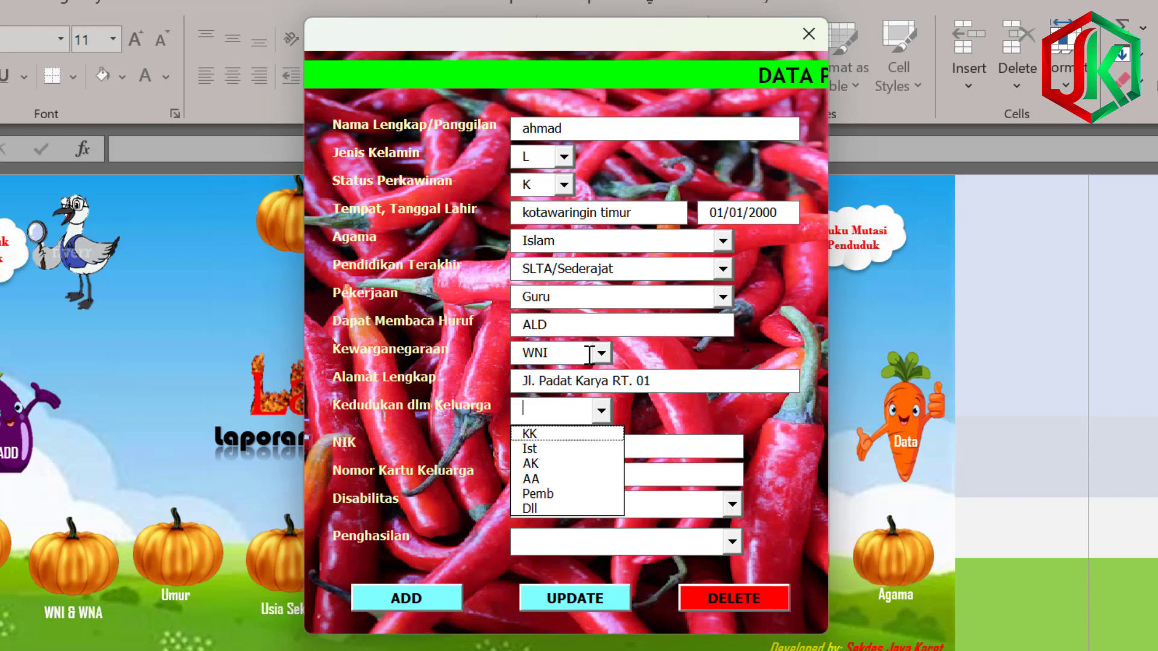
click(545, 436)
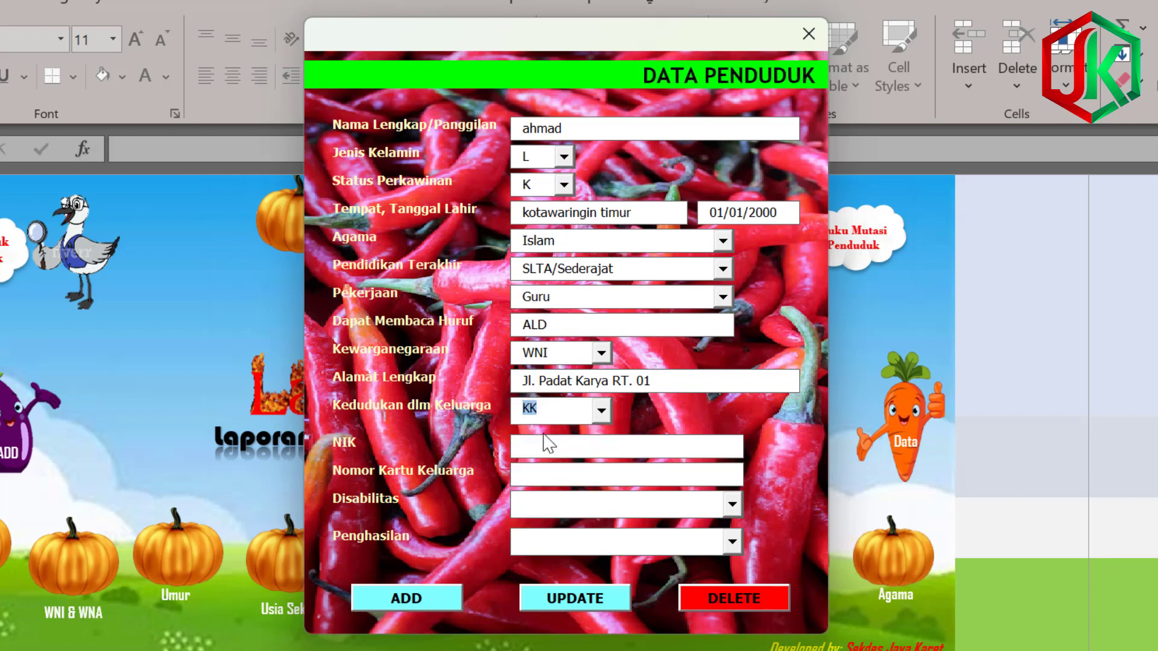
click(566, 445)
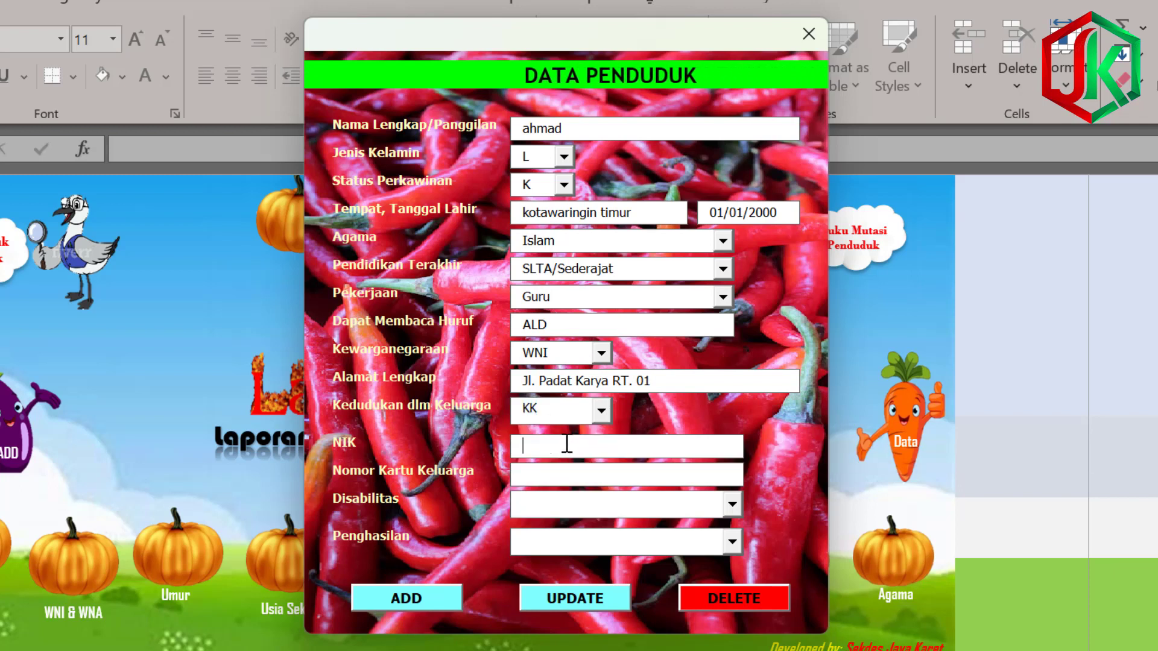
text(1111)
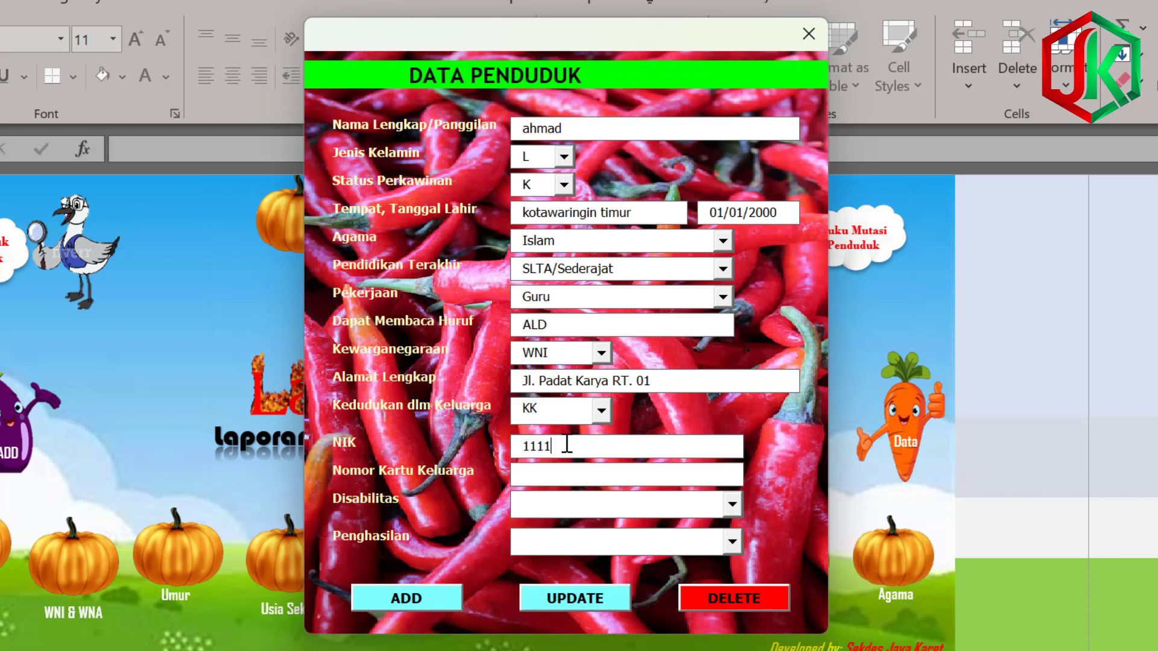
text(111111111111)
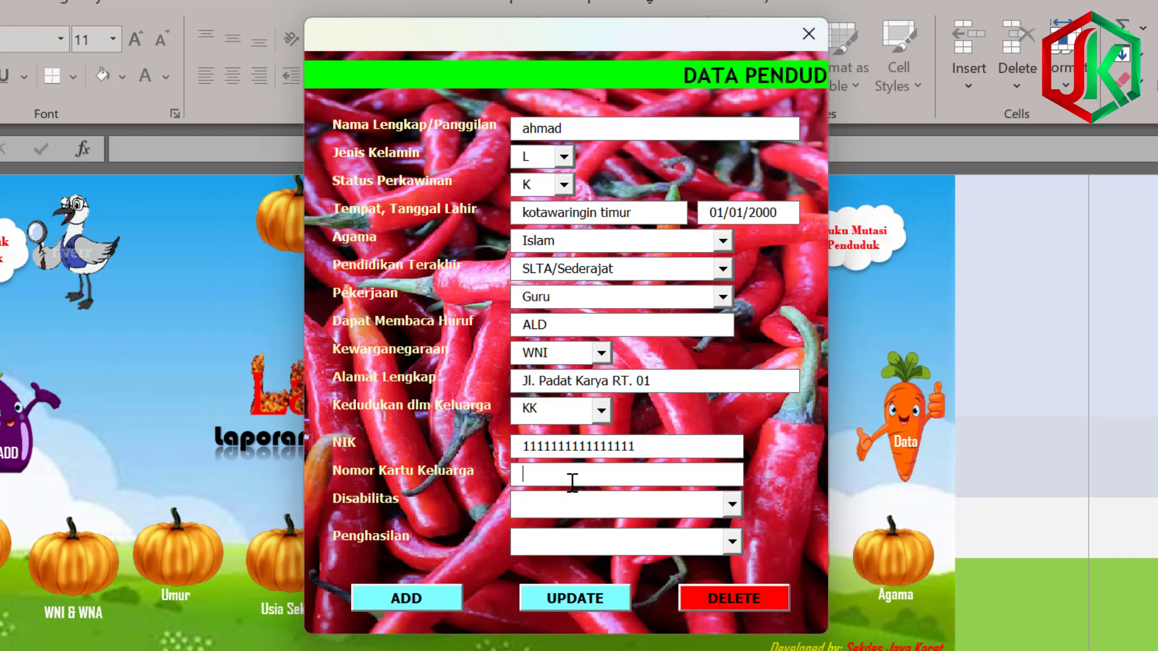
text(1)
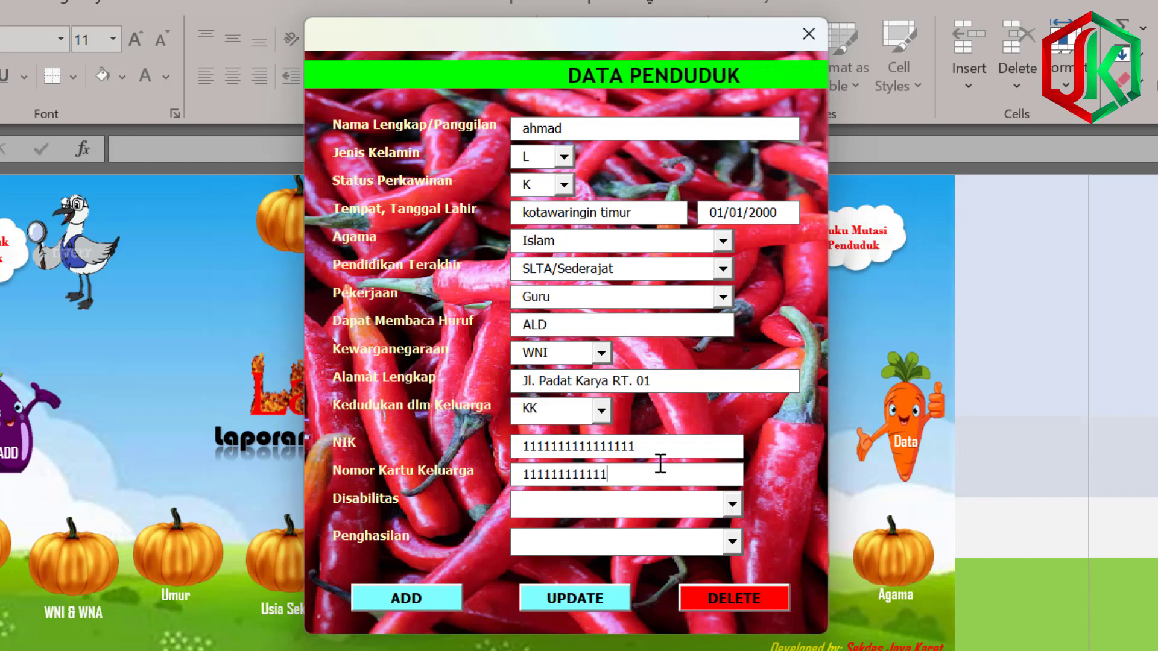
text(1111)
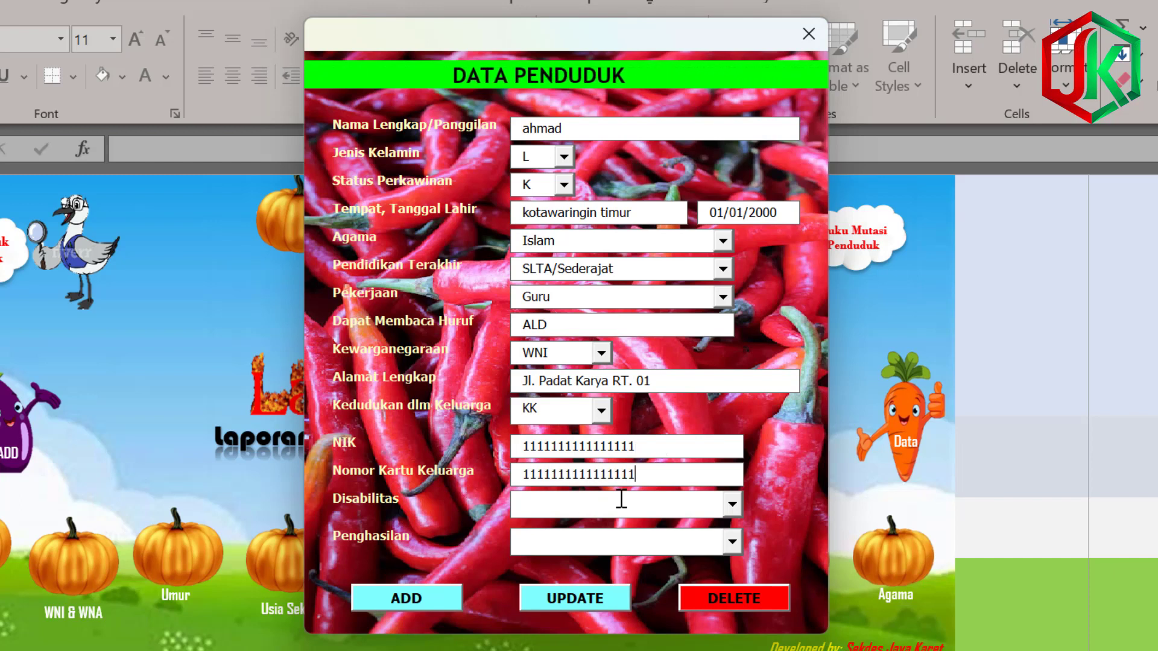
Leave disability blank, choose income < 1.500.000,- and save the resident's record.
click(731, 504)
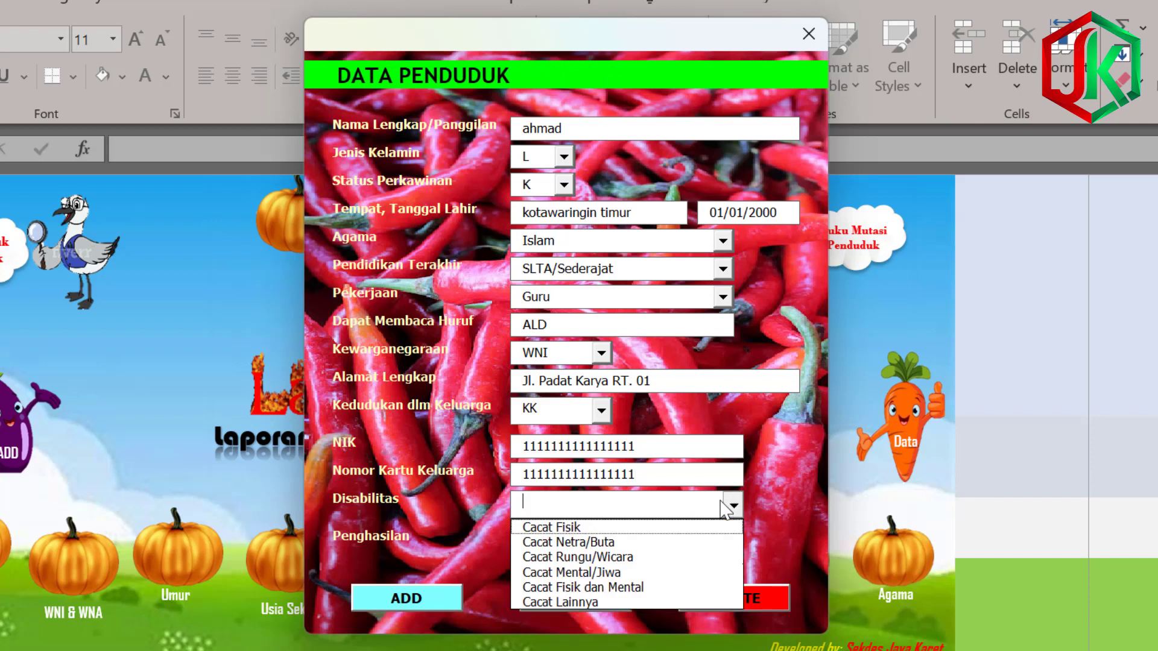
click(629, 499)
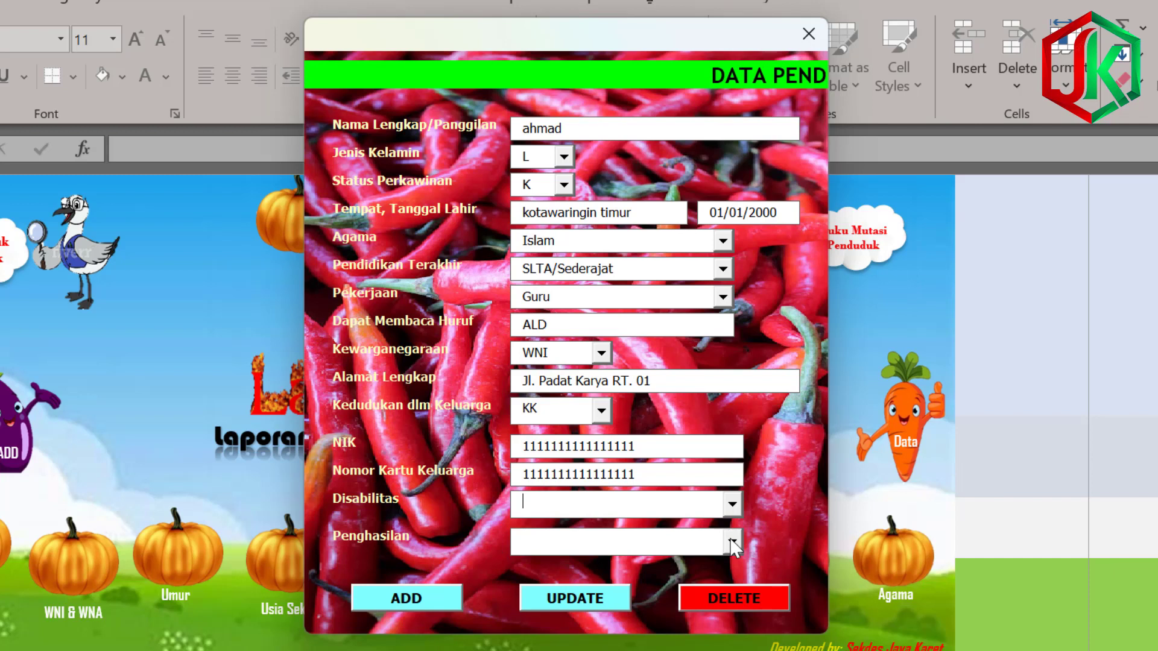
click(612, 540)
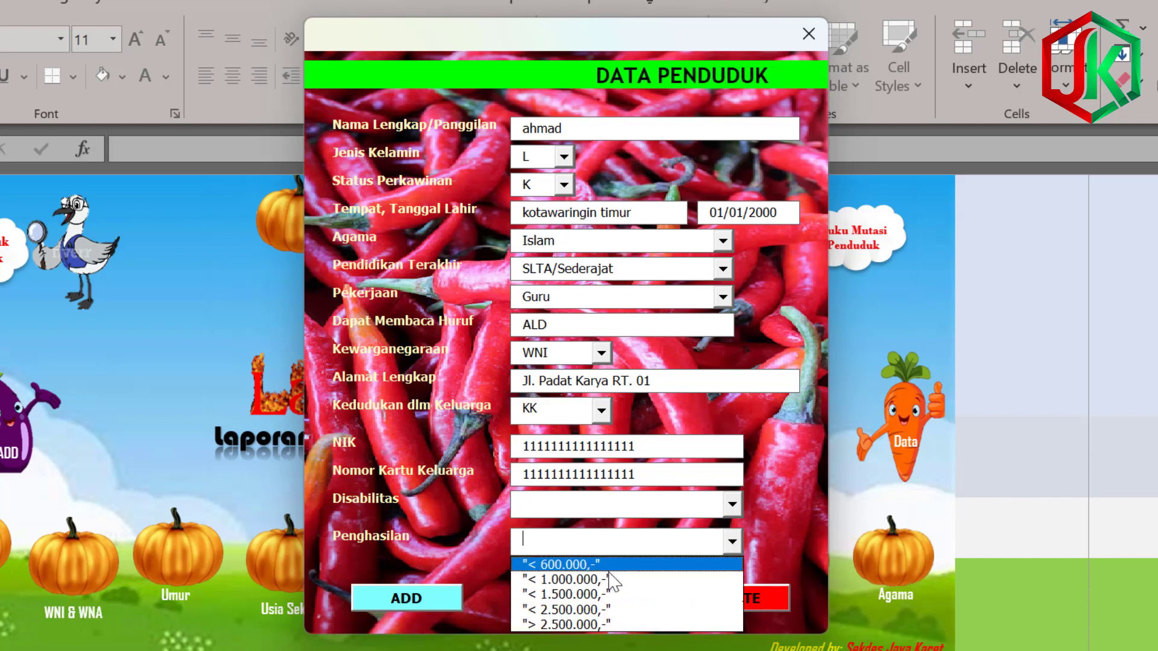
click(598, 594)
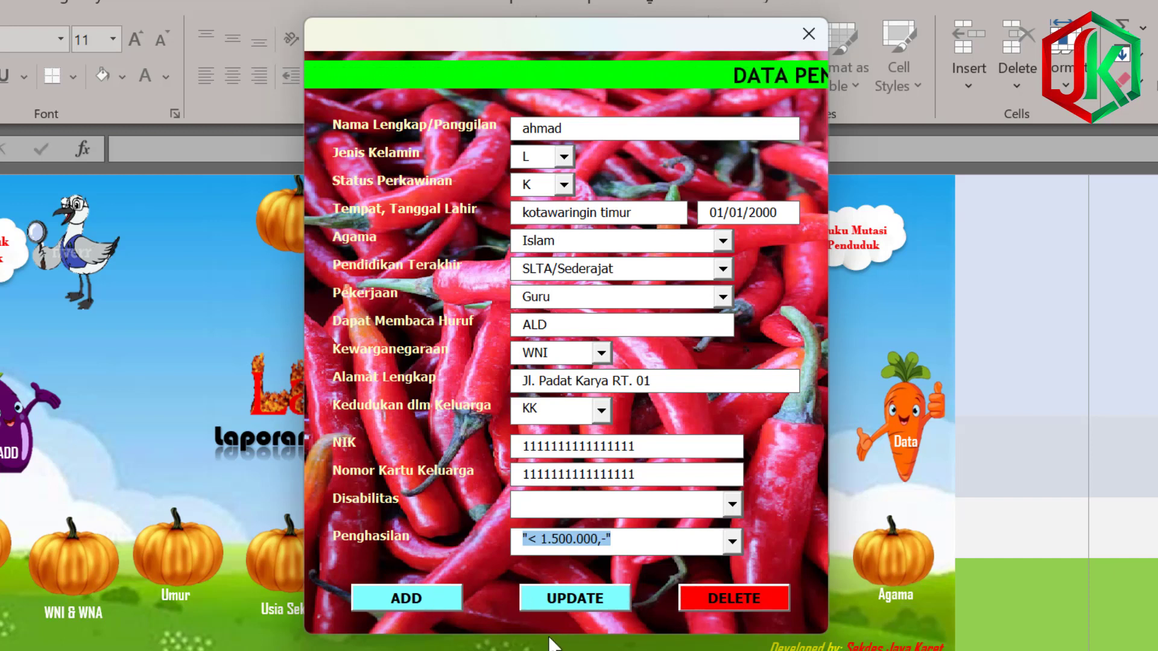
click(395, 601)
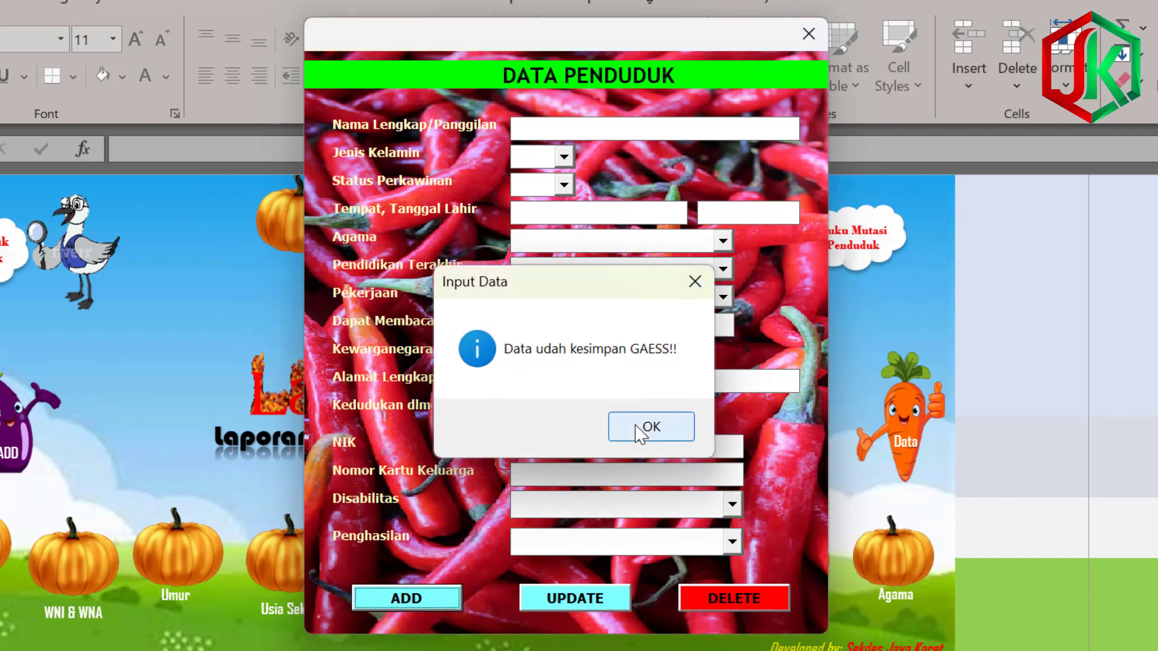
Start a new resident: enter her name, gender P, status K, birthplace kotim, born 01/01/2000.
click(649, 427)
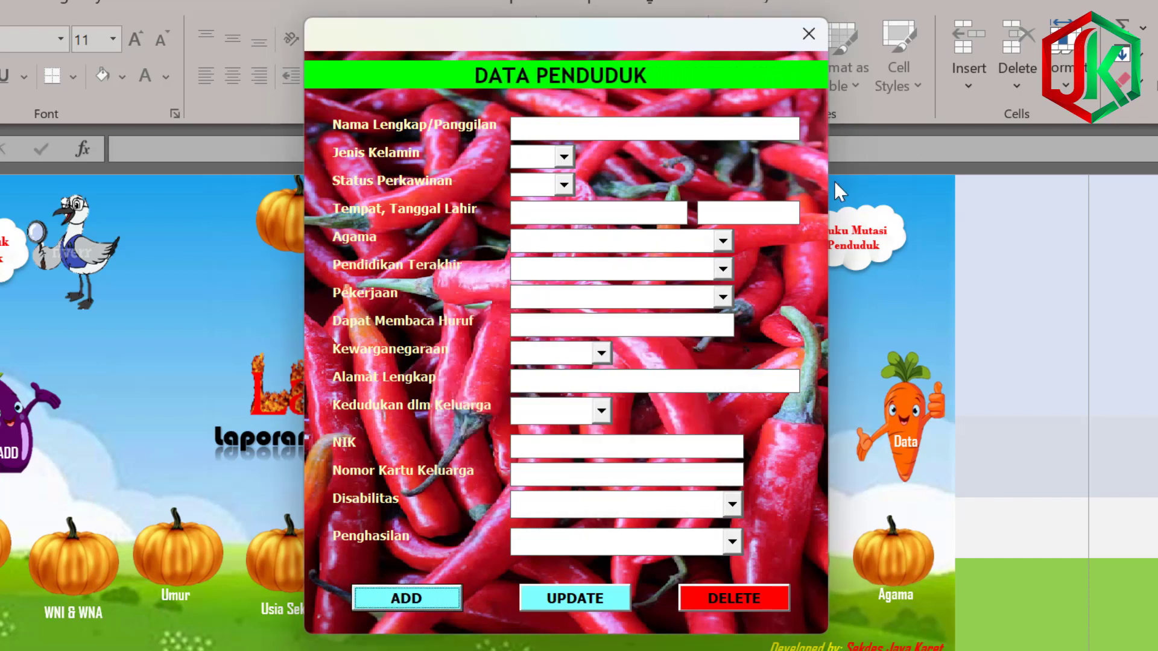
click(555, 129)
text(siti)
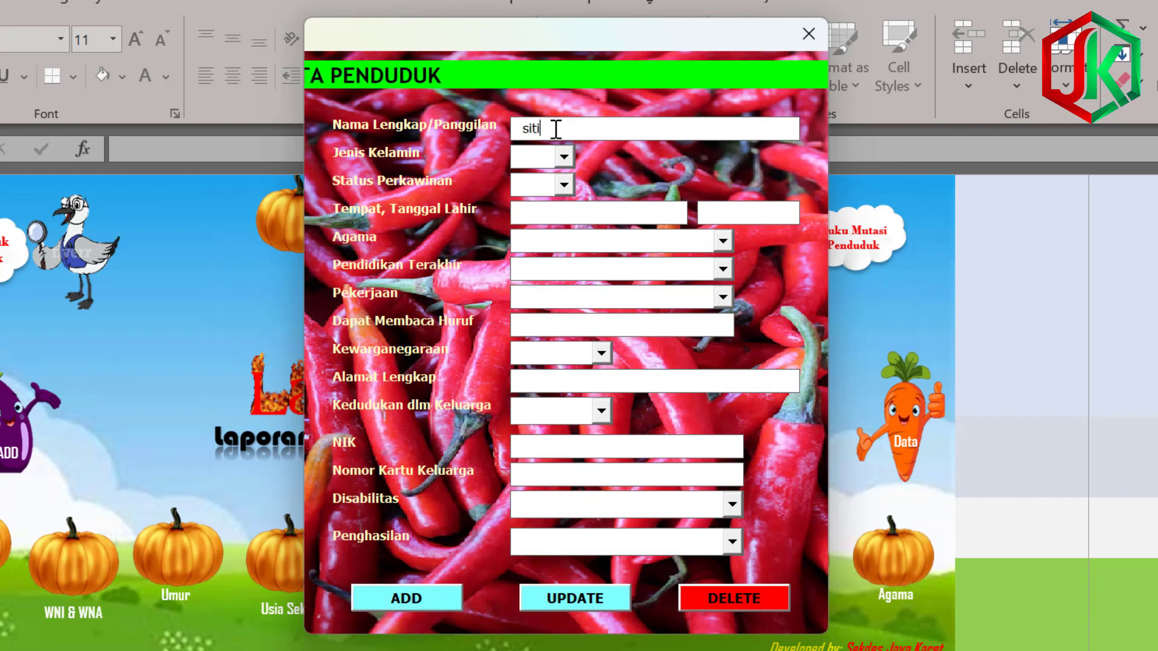
click(552, 157)
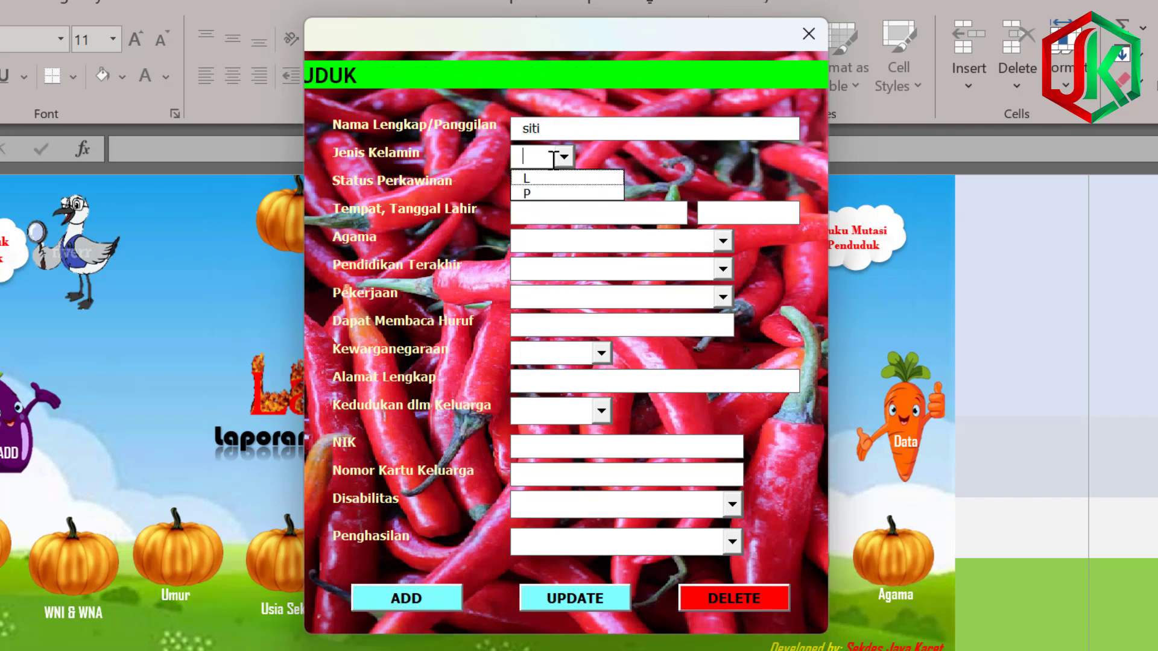
click(534, 194)
click(564, 185)
click(533, 206)
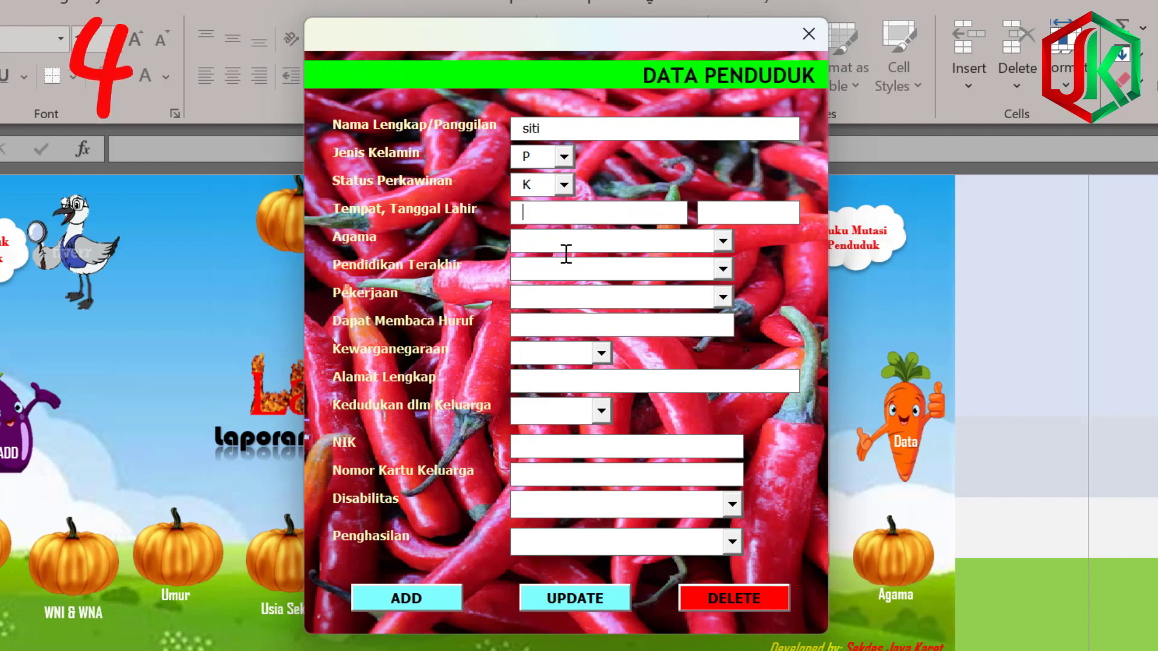
text(kotim)
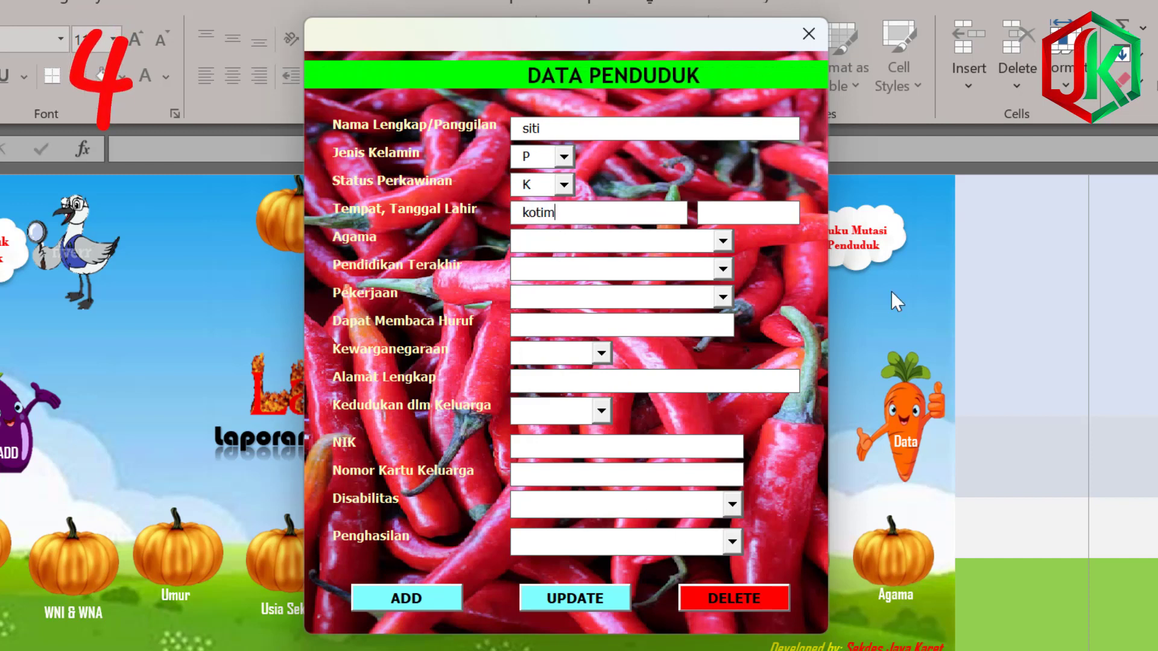
click(745, 205)
text(01/01)
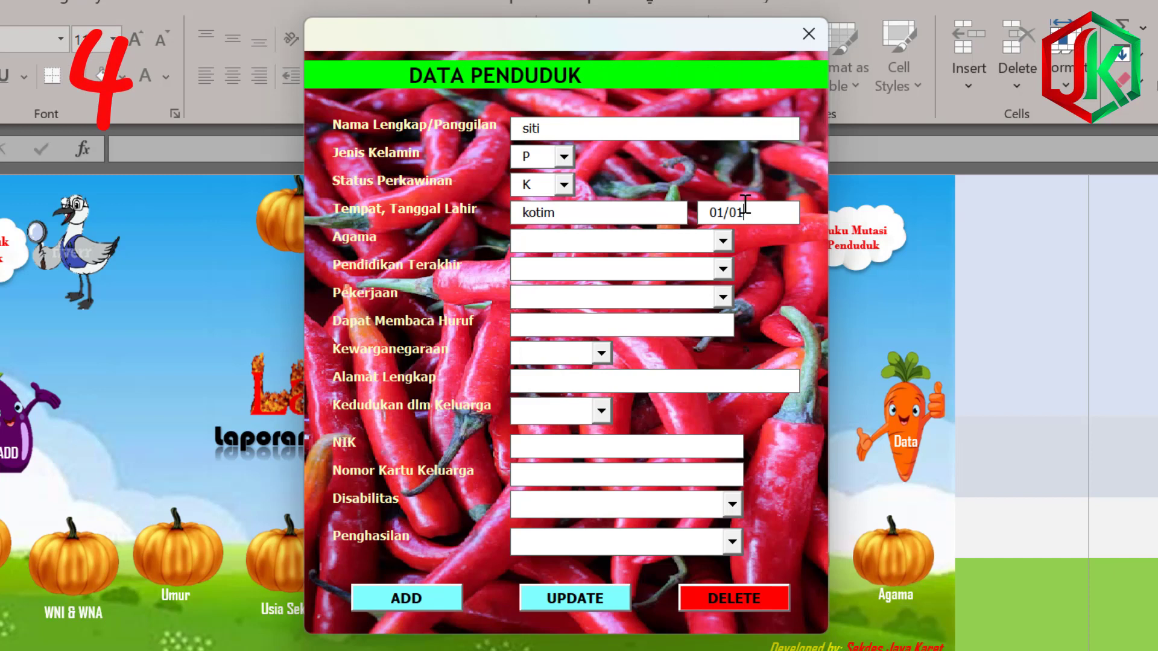
text(/2000)
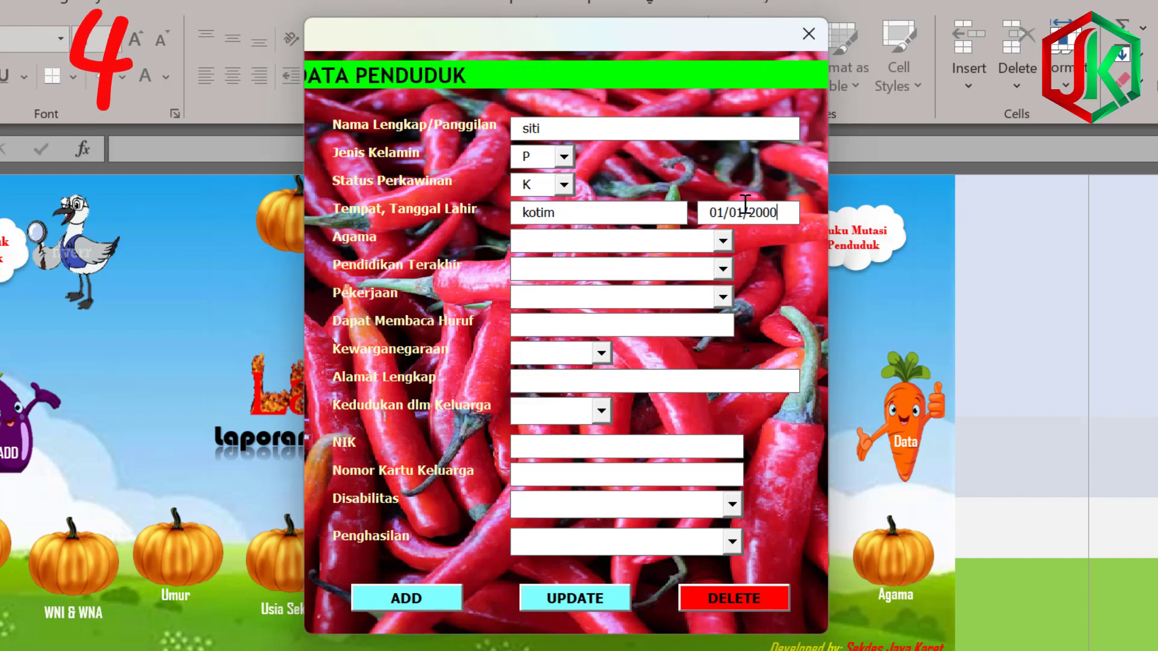
Choose Islam, SLTA/Sederajat, Mengurus Rumah Tangga, literacy ALD, WNI, and type address 'Jl. Padat Karay'.
click(723, 241)
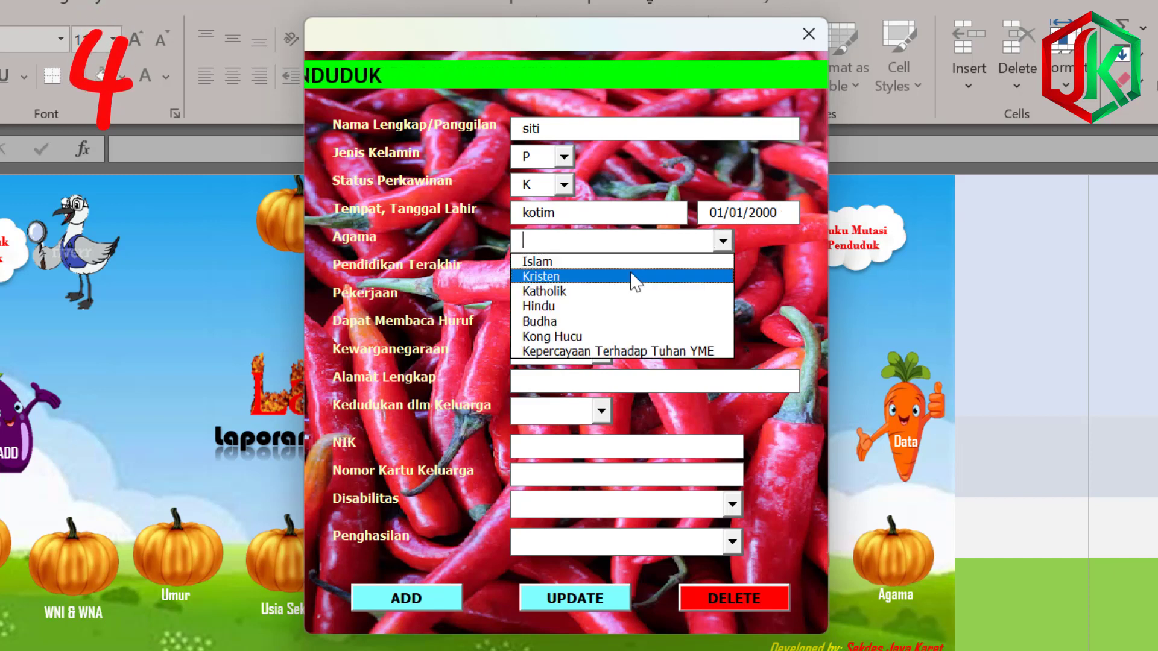
click(621, 260)
click(723, 269)
click(622, 347)
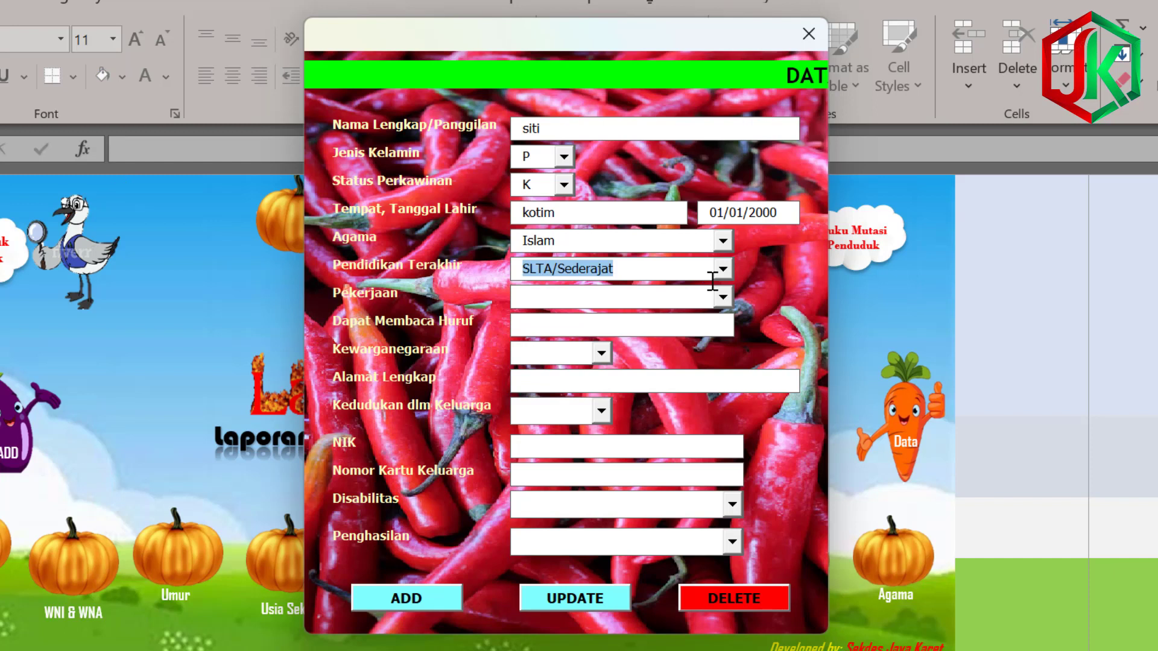
click(723, 296)
click(603, 333)
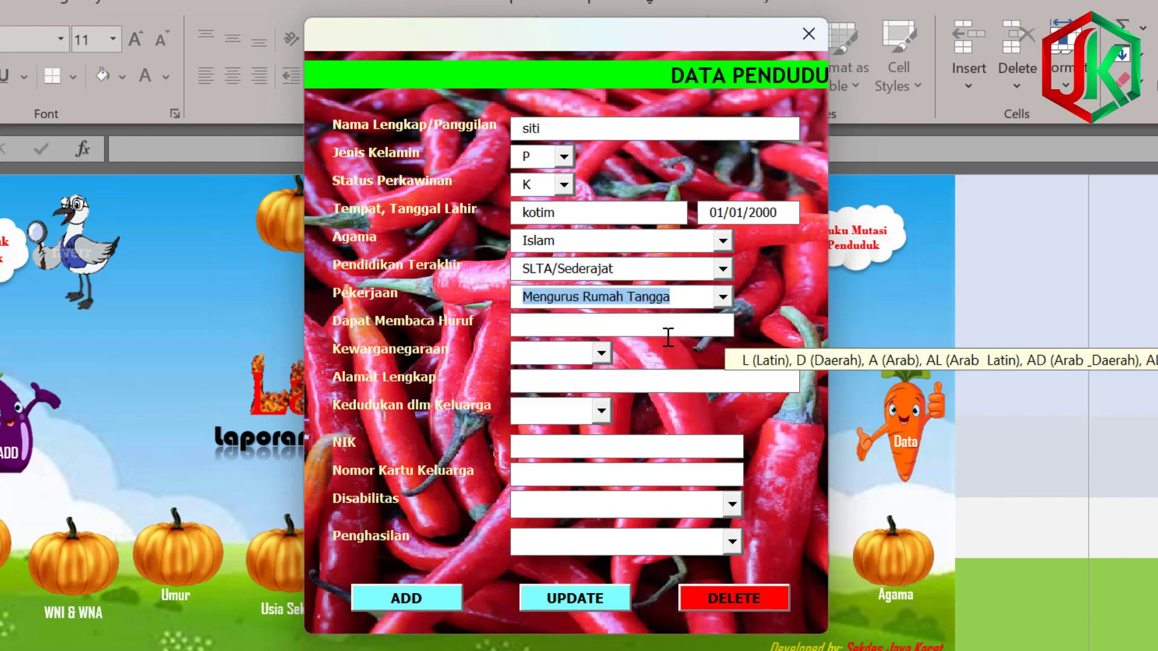
click(630, 328)
text(ALD)
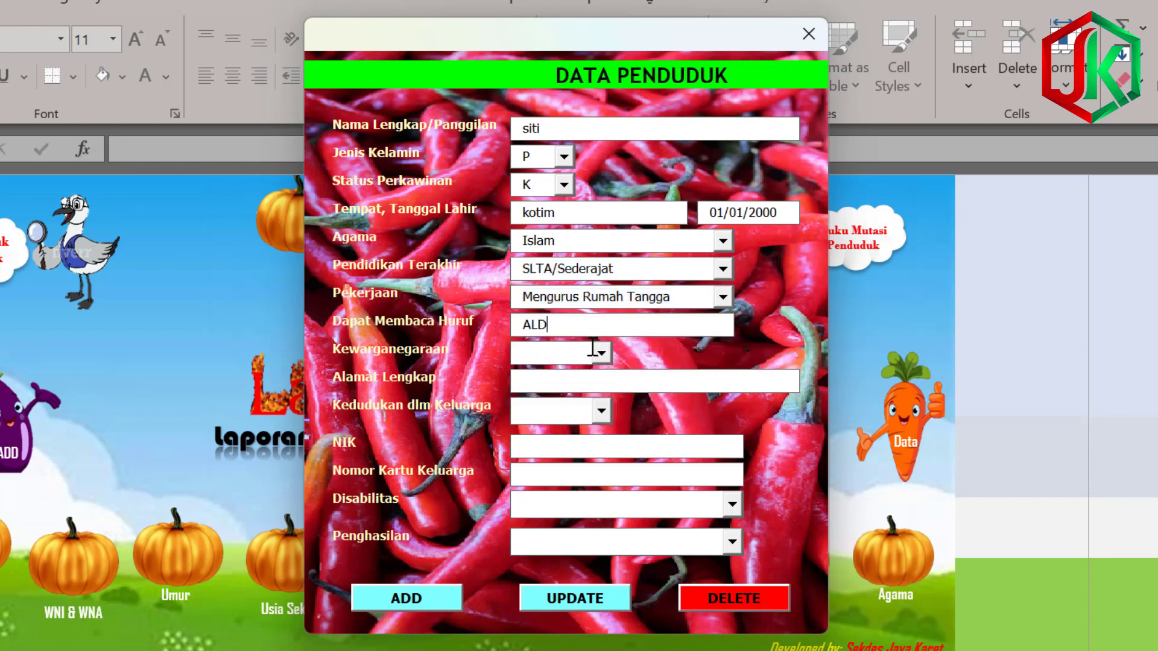
click(601, 353)
click(570, 371)
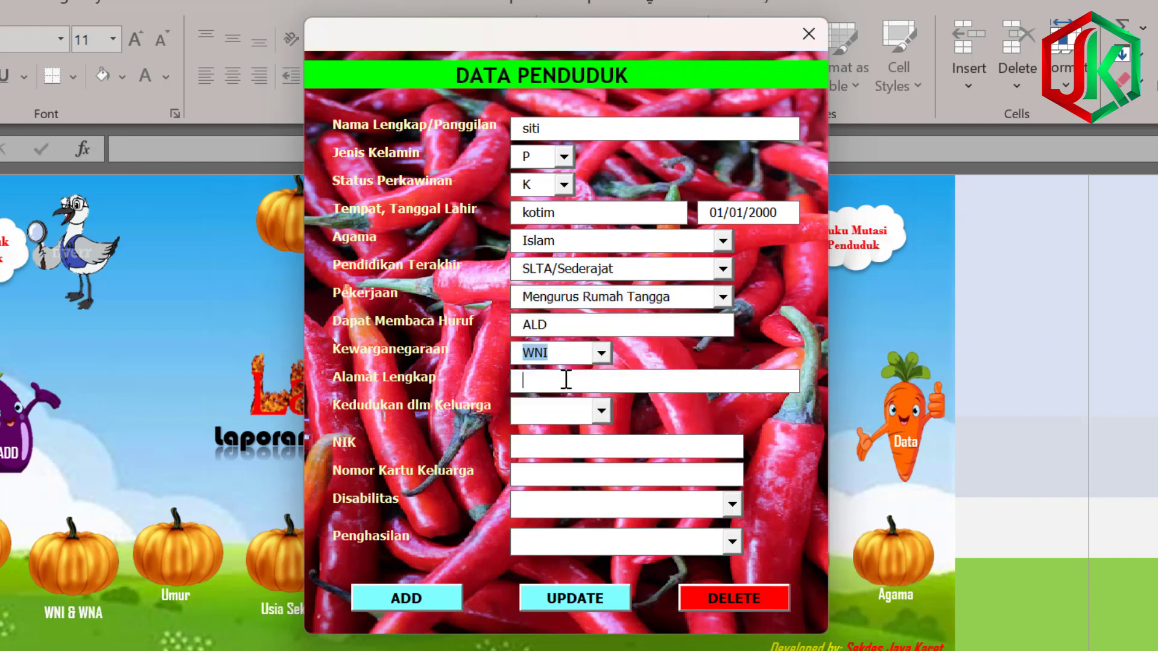
click(561, 382)
text(Jl. )
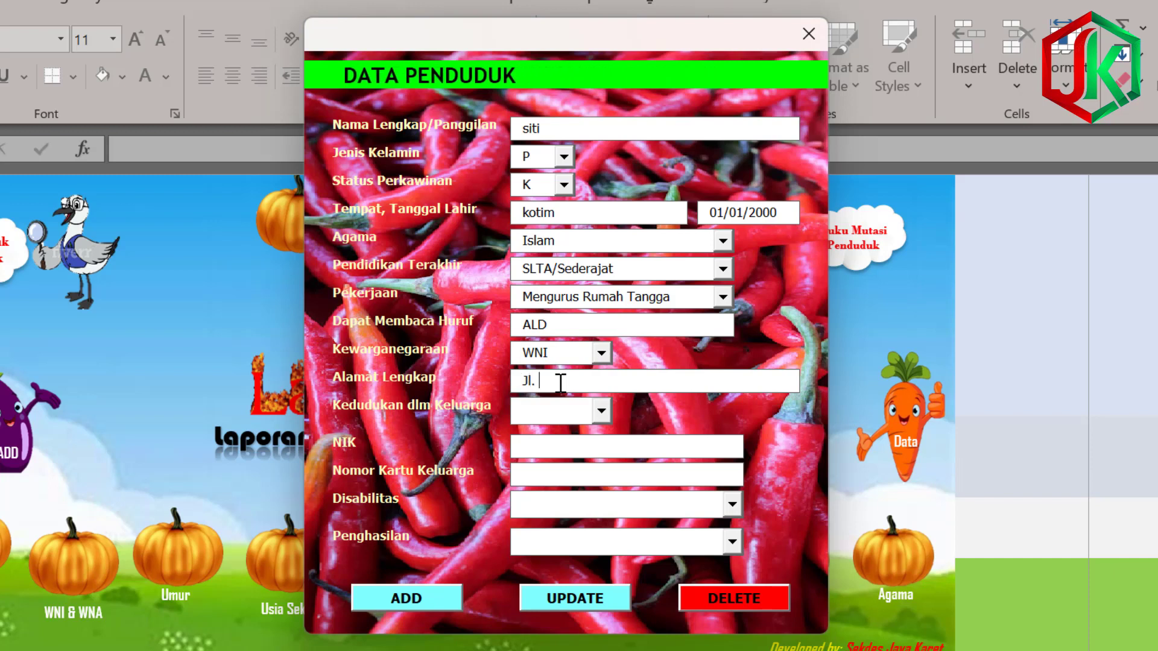
text(Padat Karay)
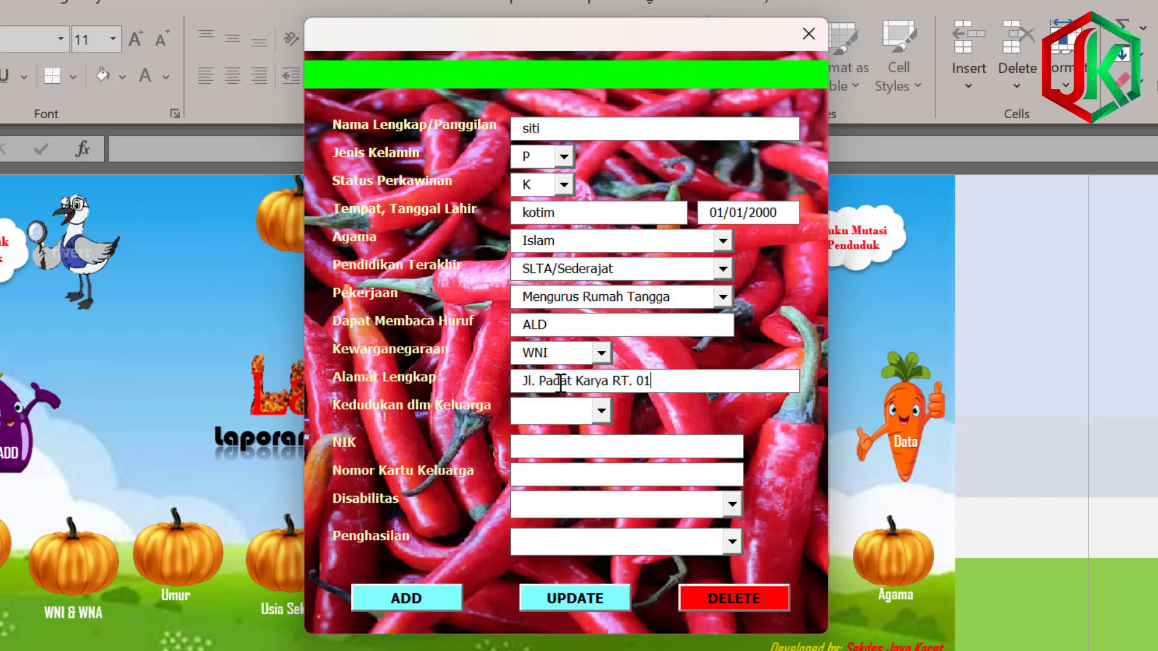
click(603, 412)
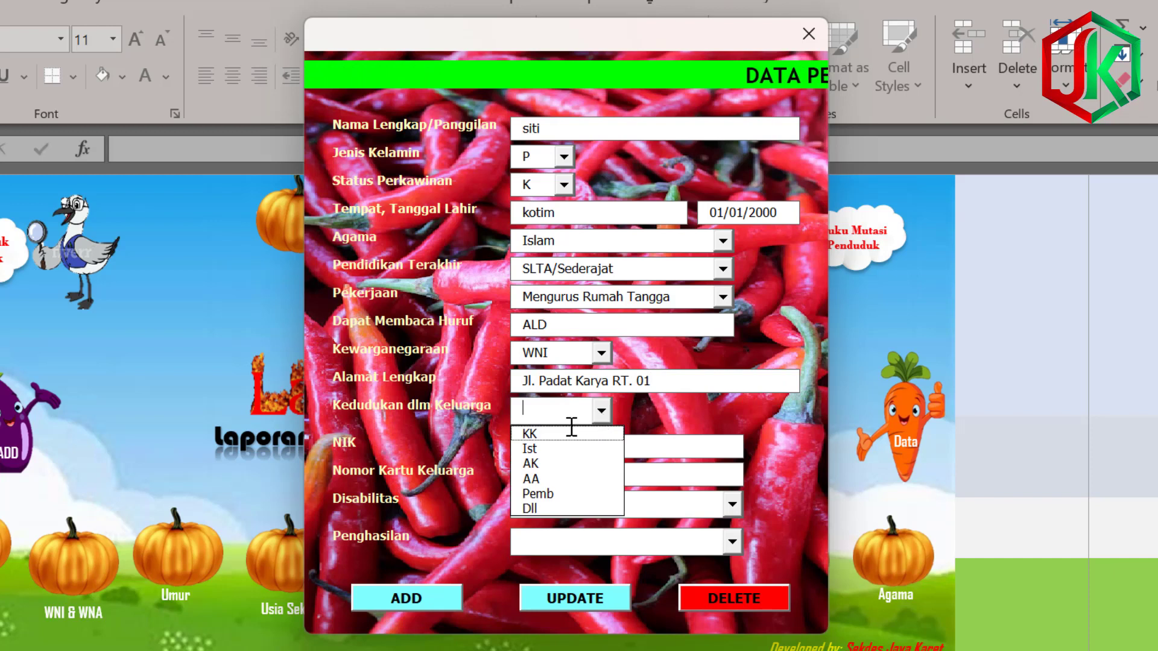
Set the family role to Ist, enter her NIK, and replace the wrong family card number.
click(546, 445)
click(555, 449)
text(222)
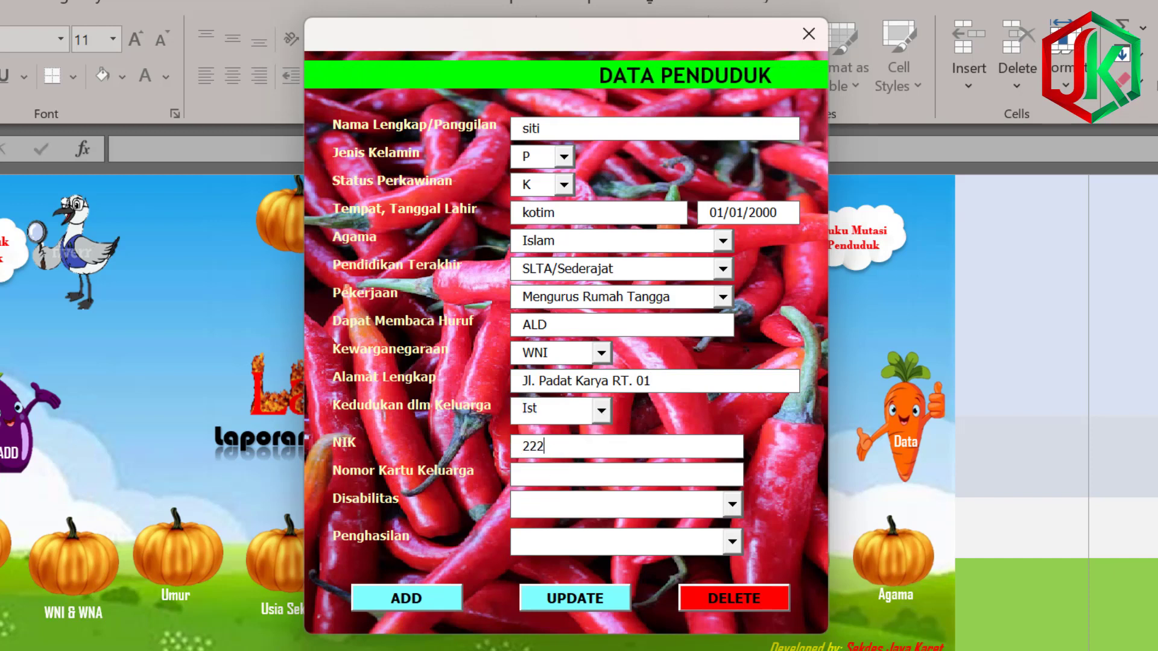
text(2222222222222)
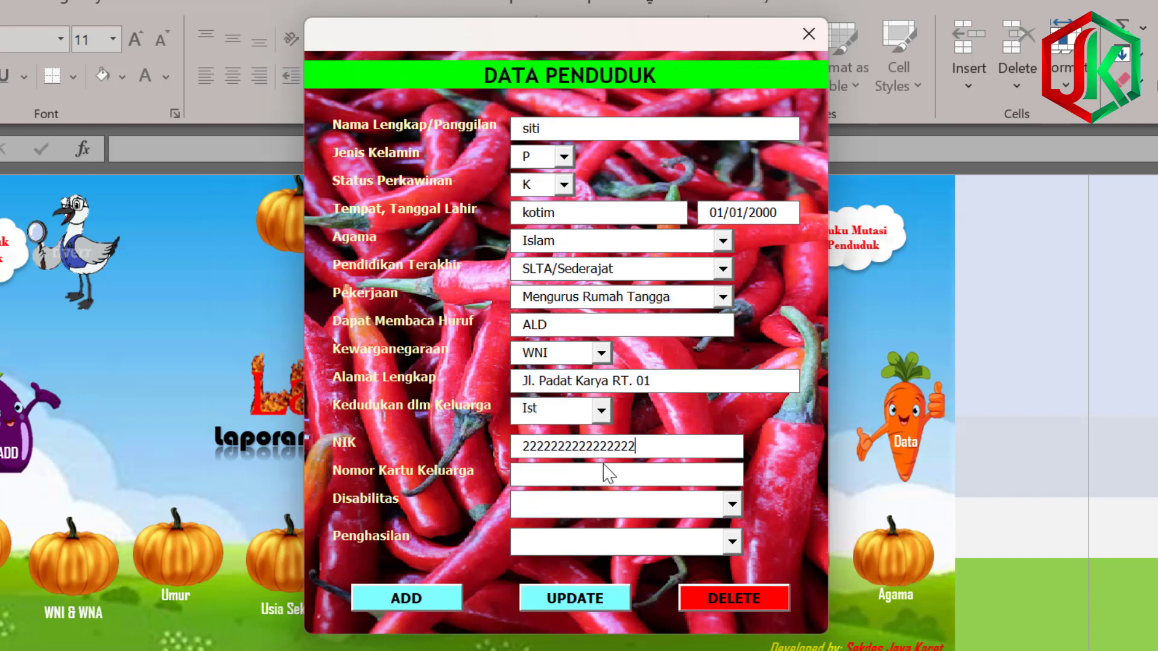
click(568, 477)
text(2222222222222222)
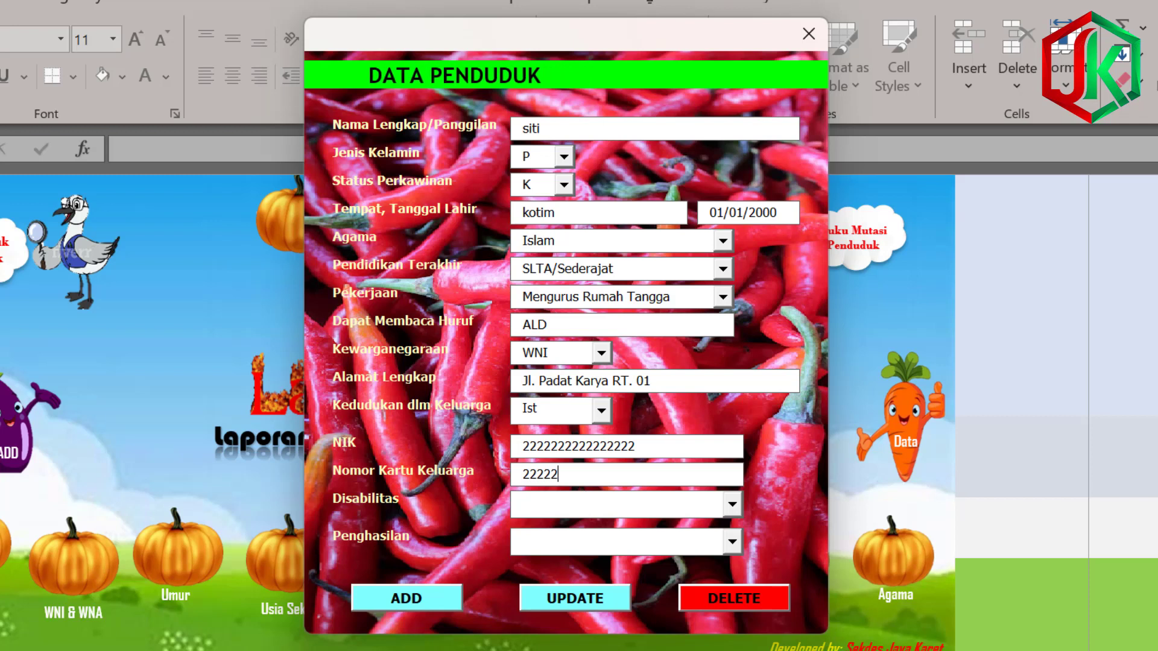
double_click(641, 470)
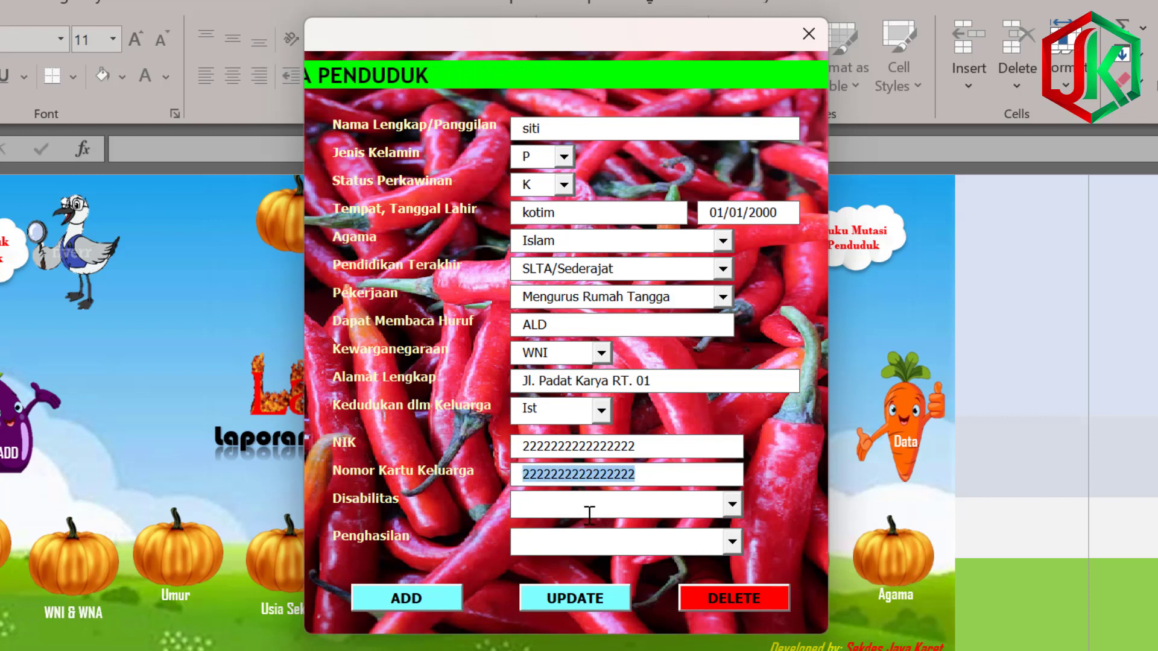
key(BackSpace)
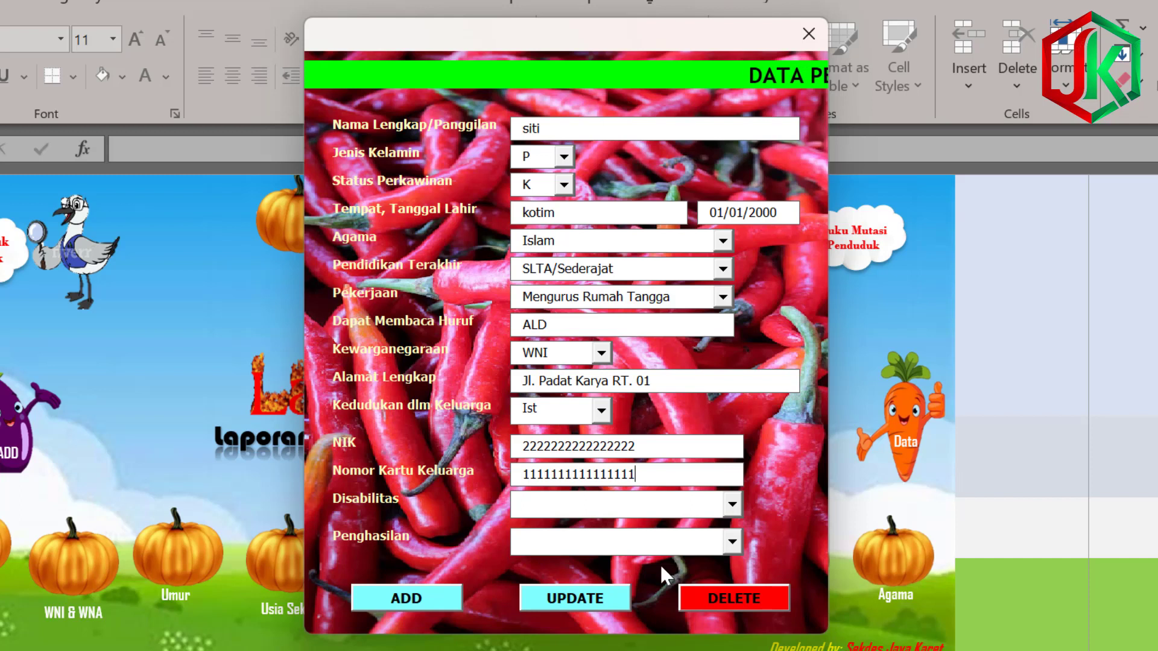
text(1111111111111111)
Save her record, acknowledge the confirmation and close the resident form.
click(435, 603)
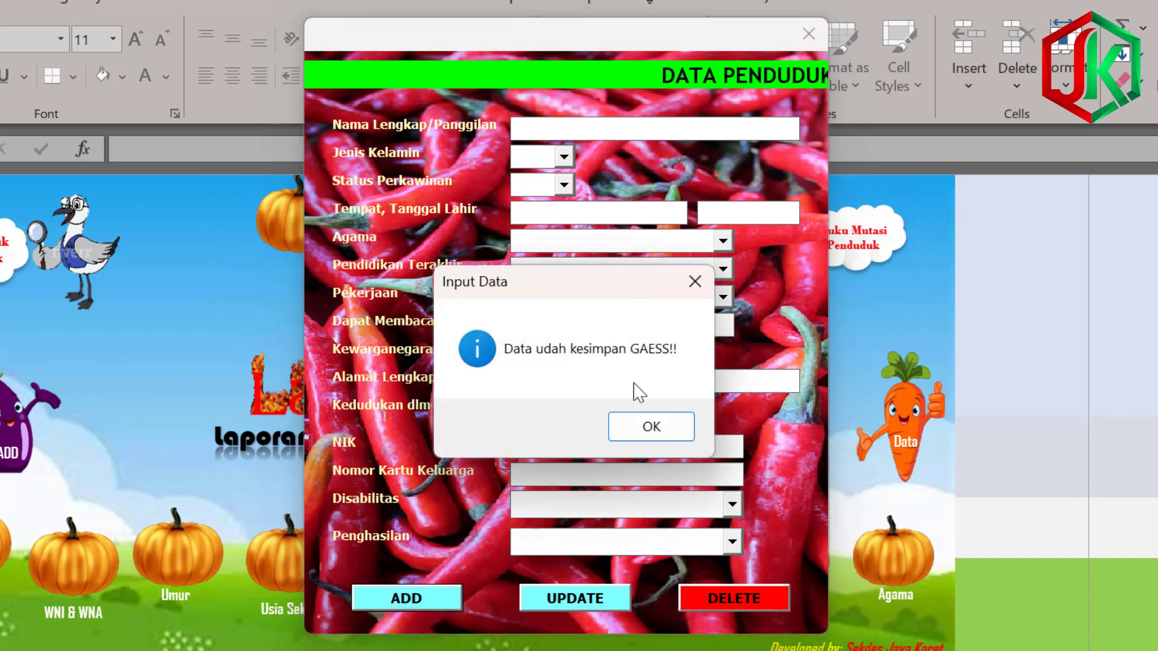
key(Return)
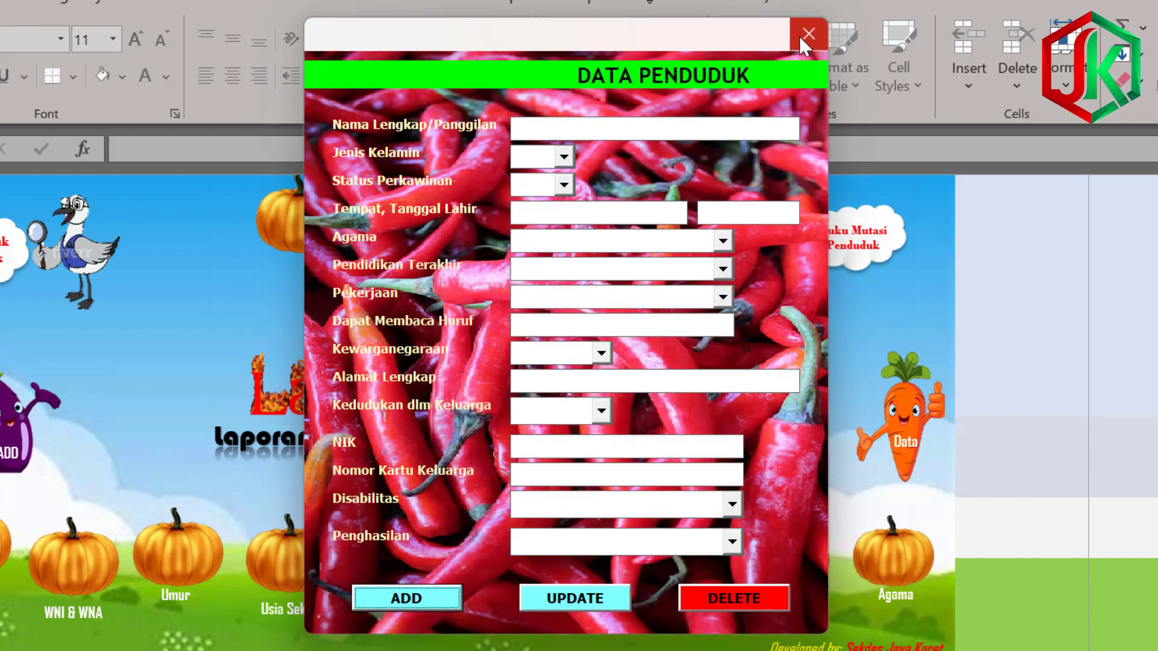
click(798, 35)
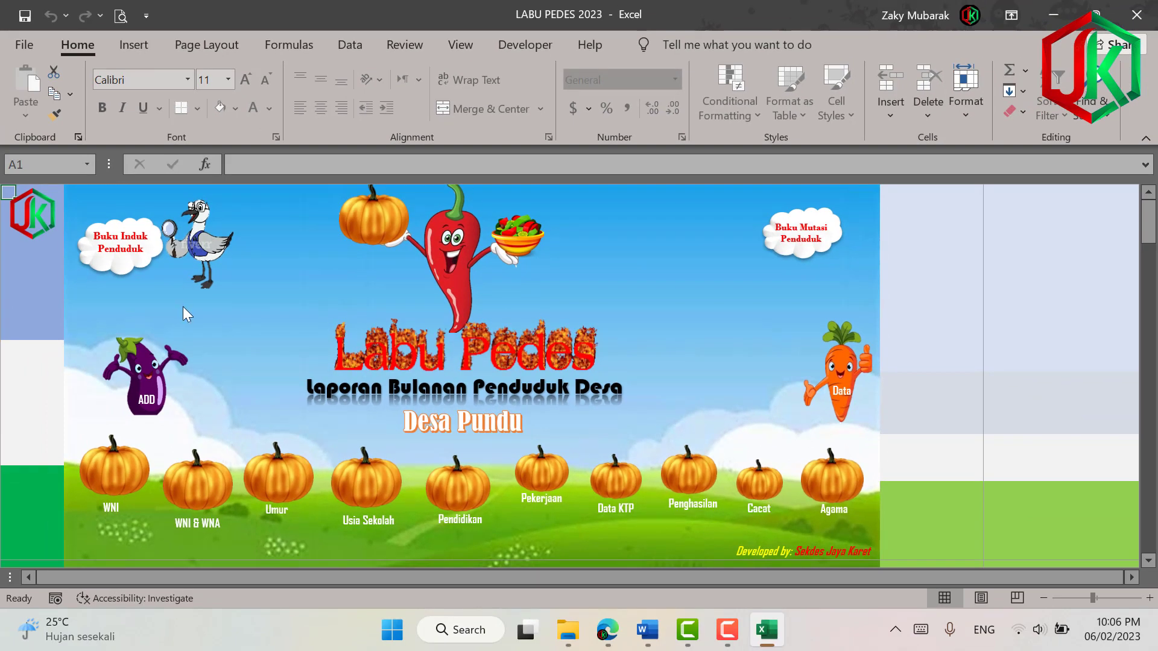
Check the Buku Induk Penduduk register several times, ending back on the Labu Pedes main menu.
click(126, 261)
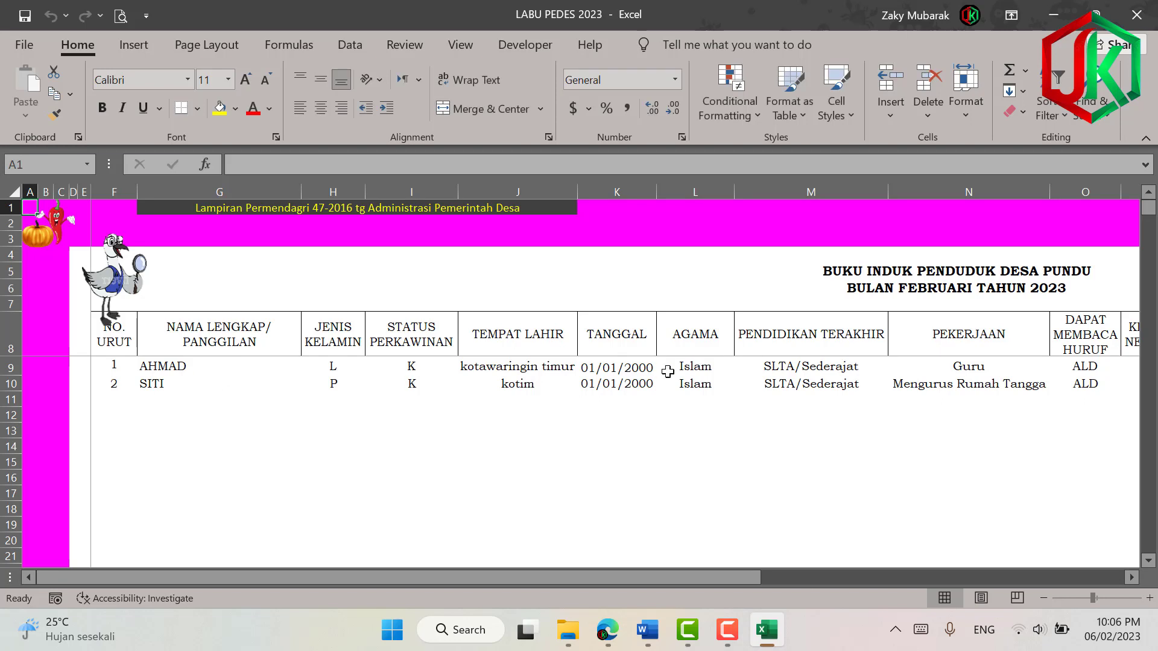
click(68, 229)
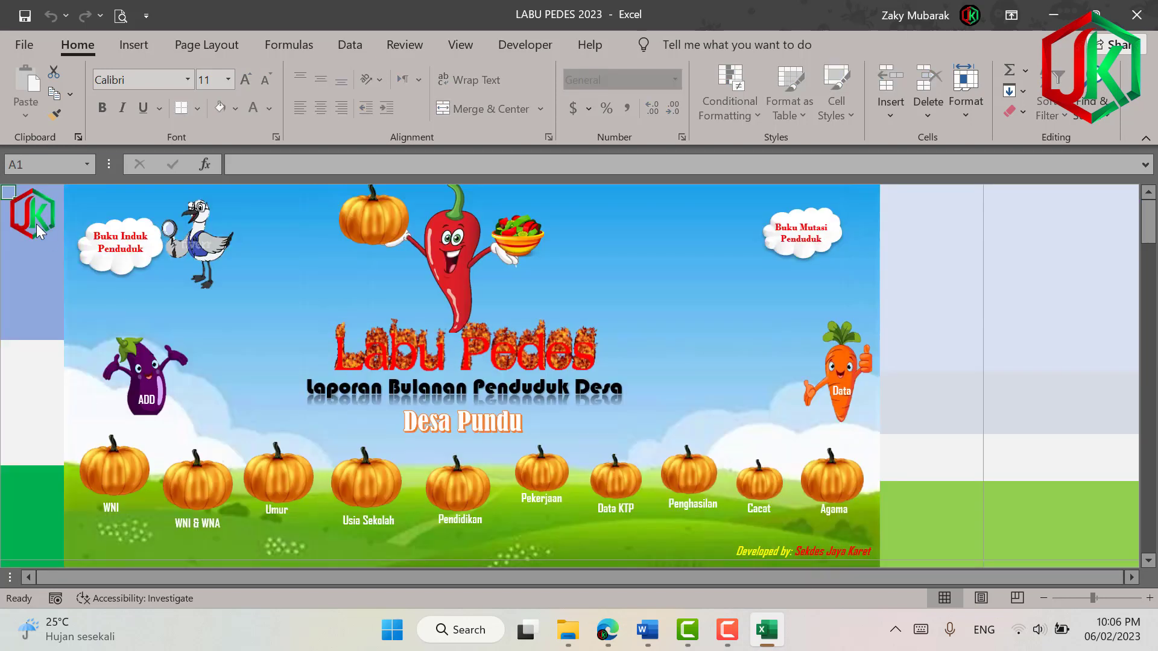
click(37, 231)
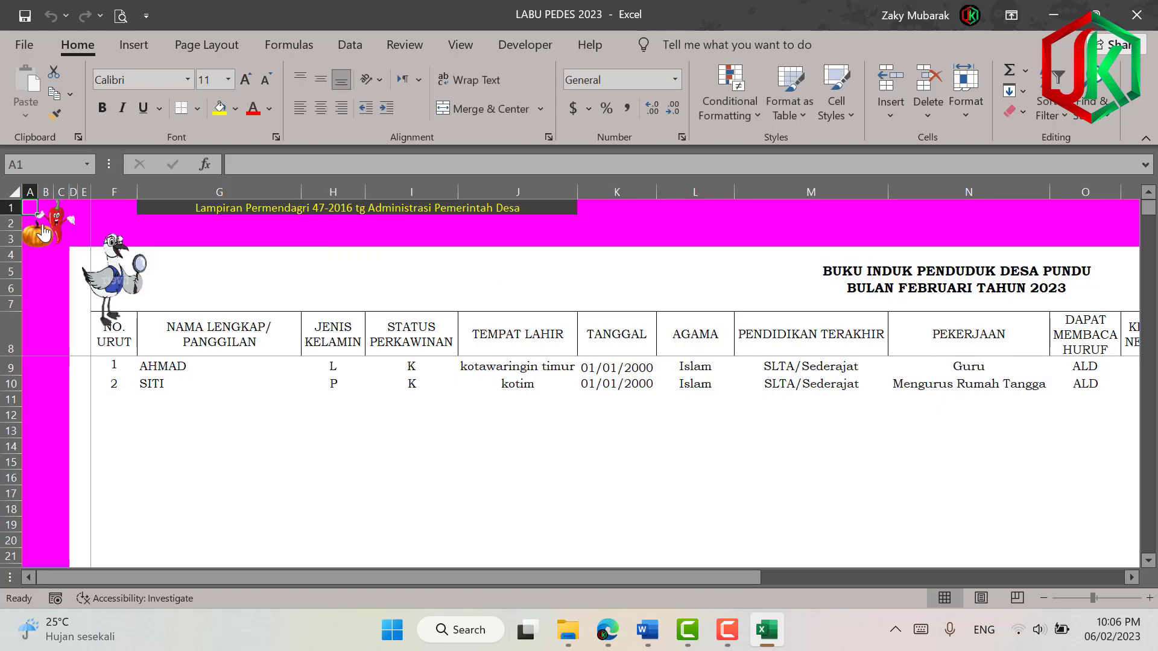
click(59, 247)
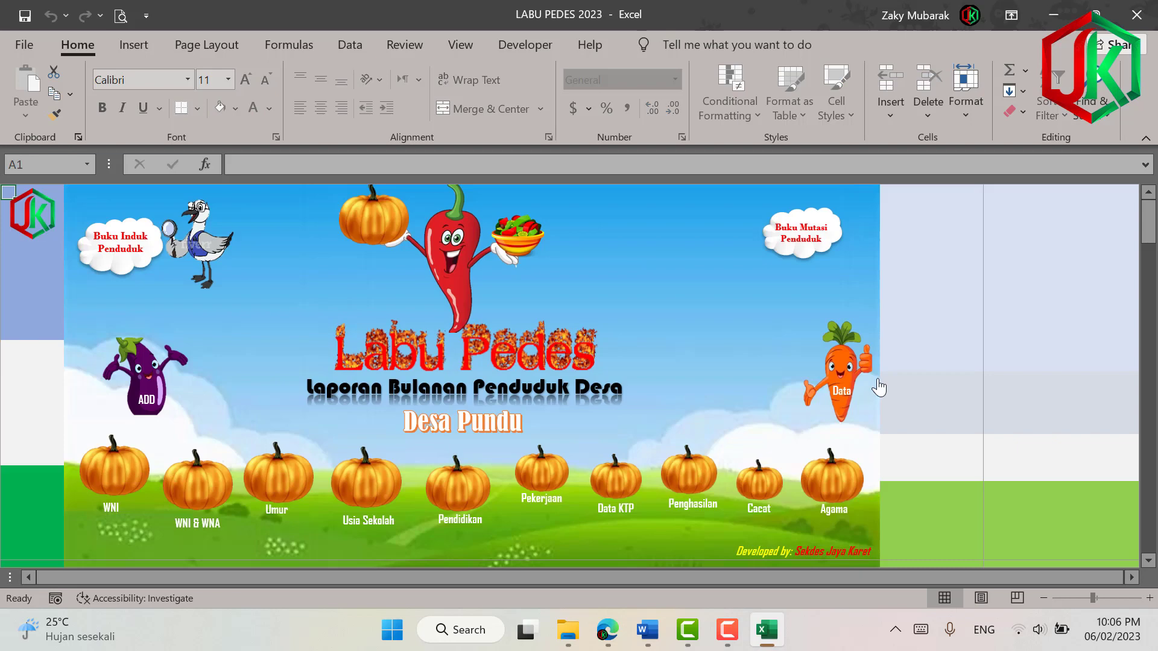
click(123, 244)
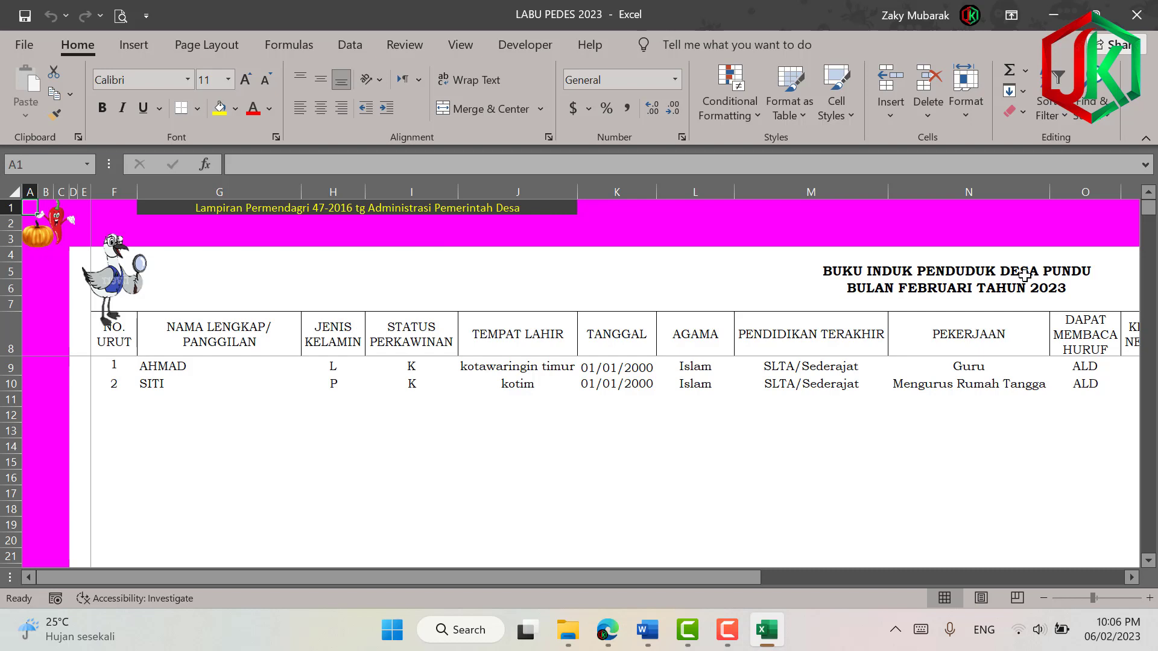
click(51, 239)
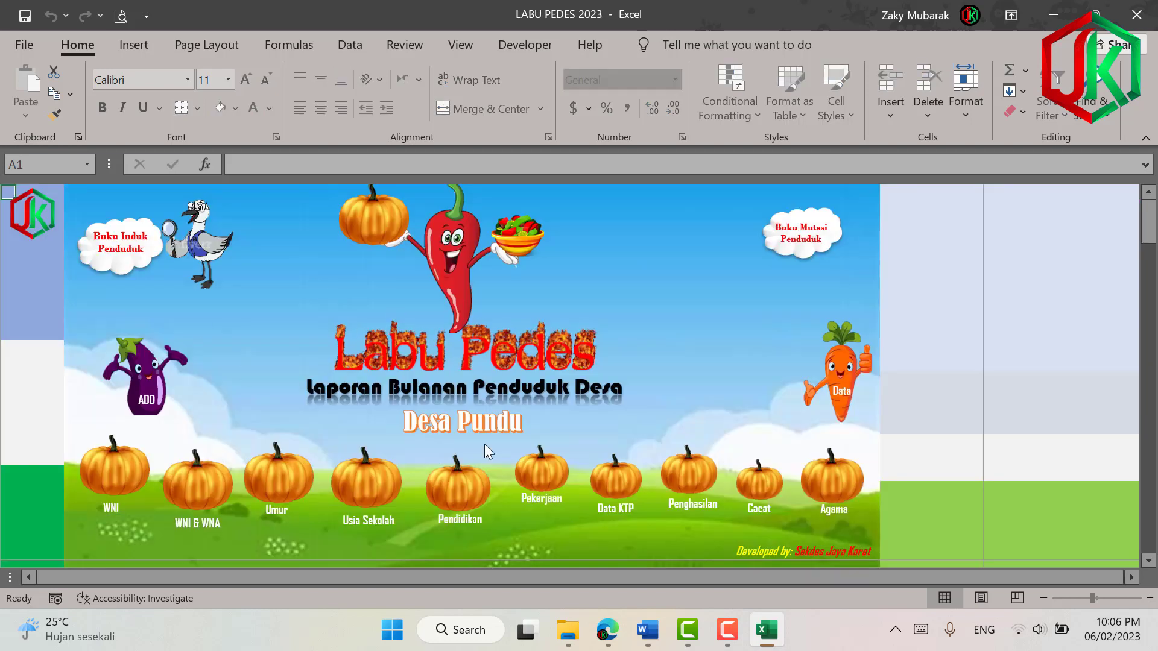
click(169, 517)
click(9, 226)
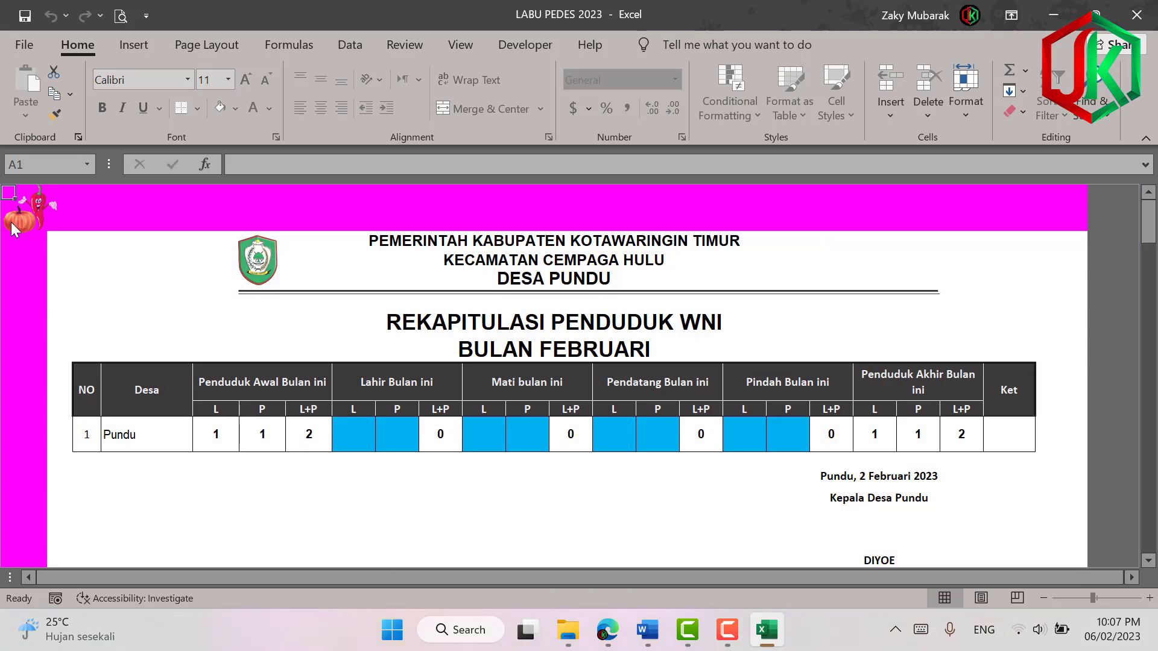
click(266, 487)
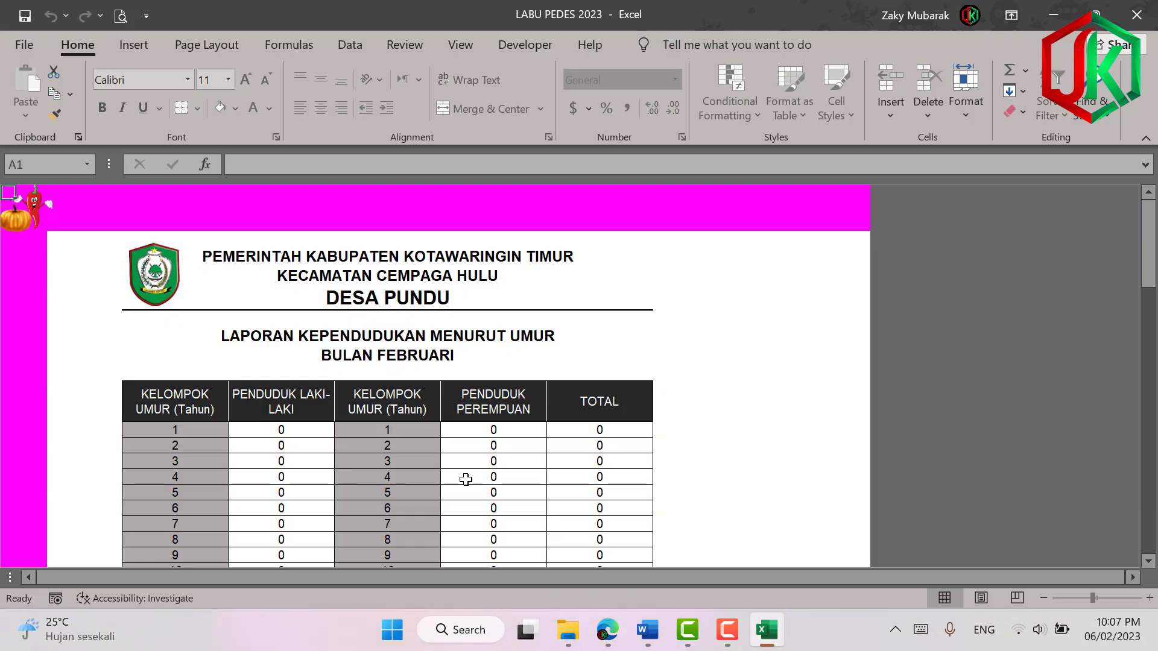
scroll(543, 497, down, 15)
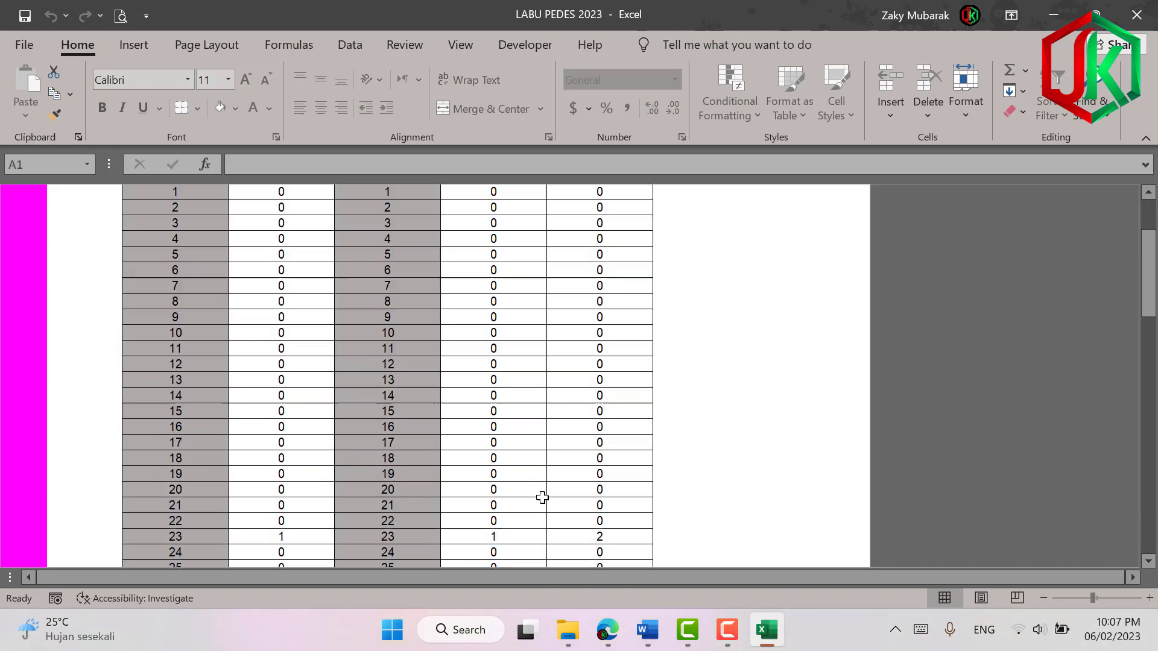
scroll(541, 498, down, 7)
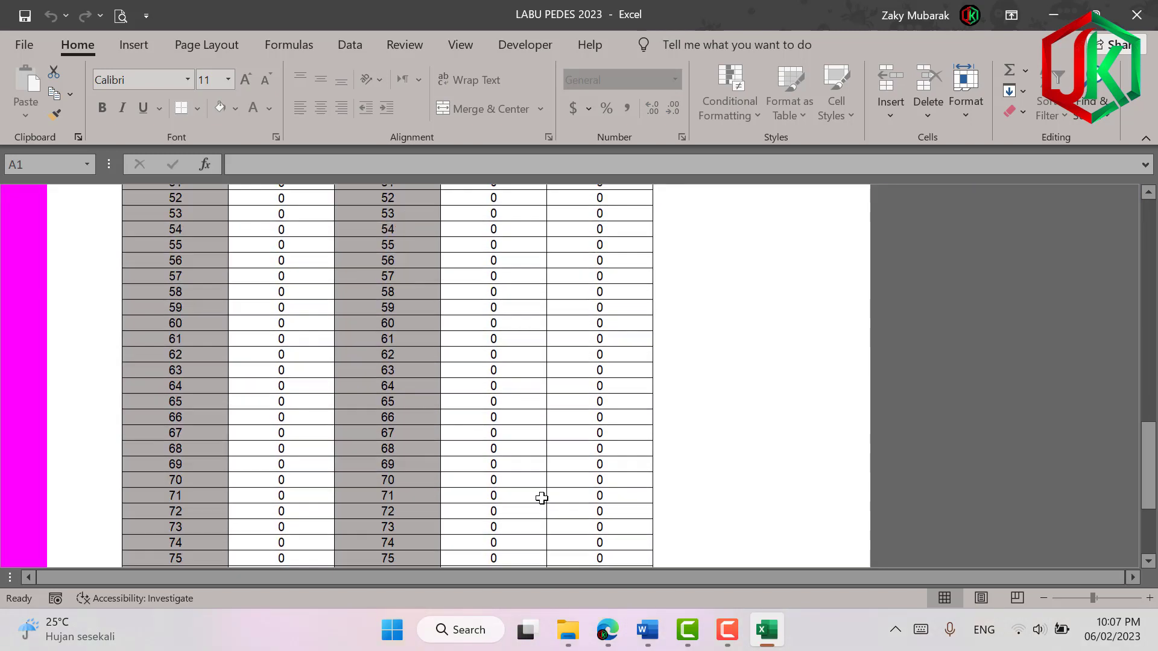
scroll(588, 482, up, 4)
scroll(577, 444, up, 10)
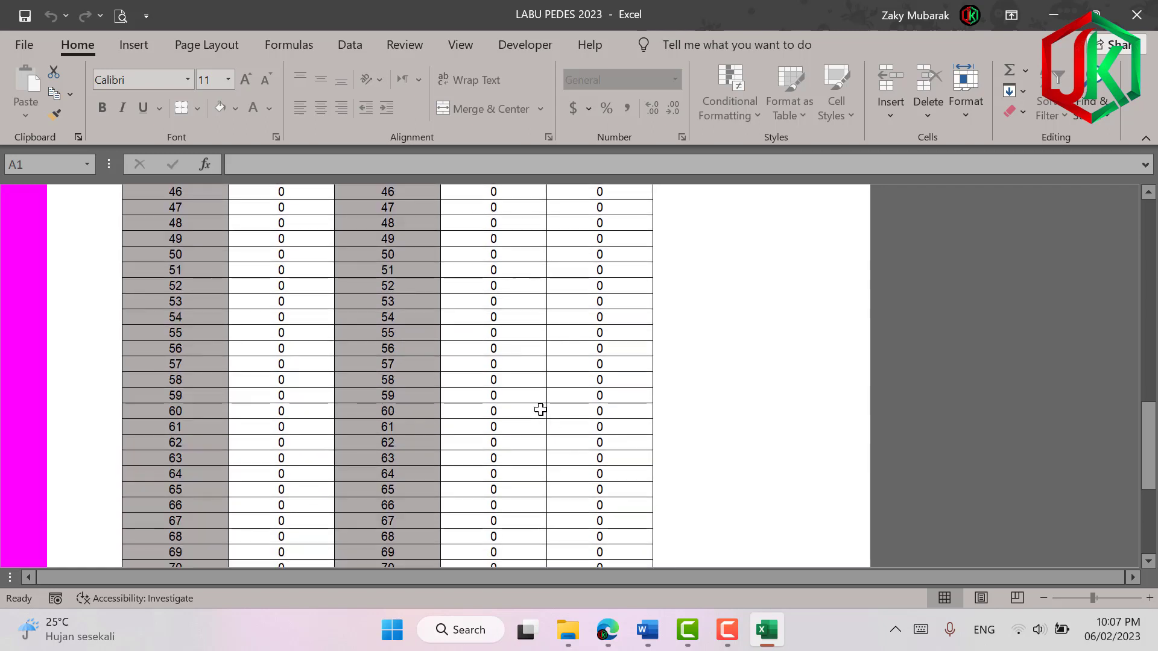
scroll(517, 287, up, 2)
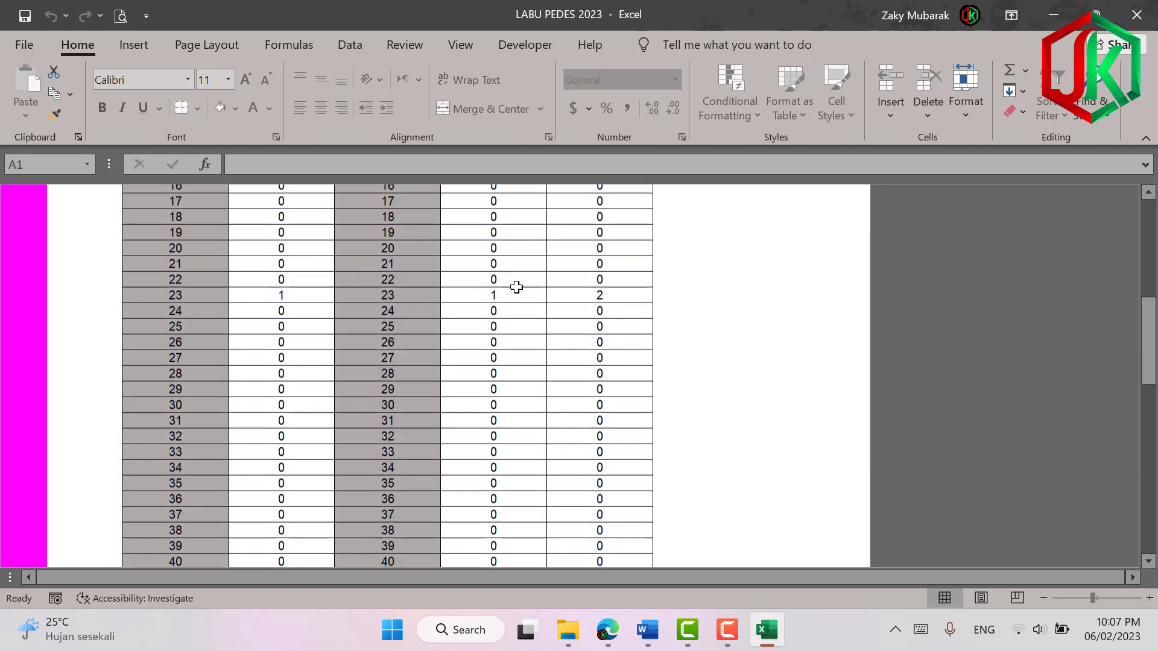
click(390, 302)
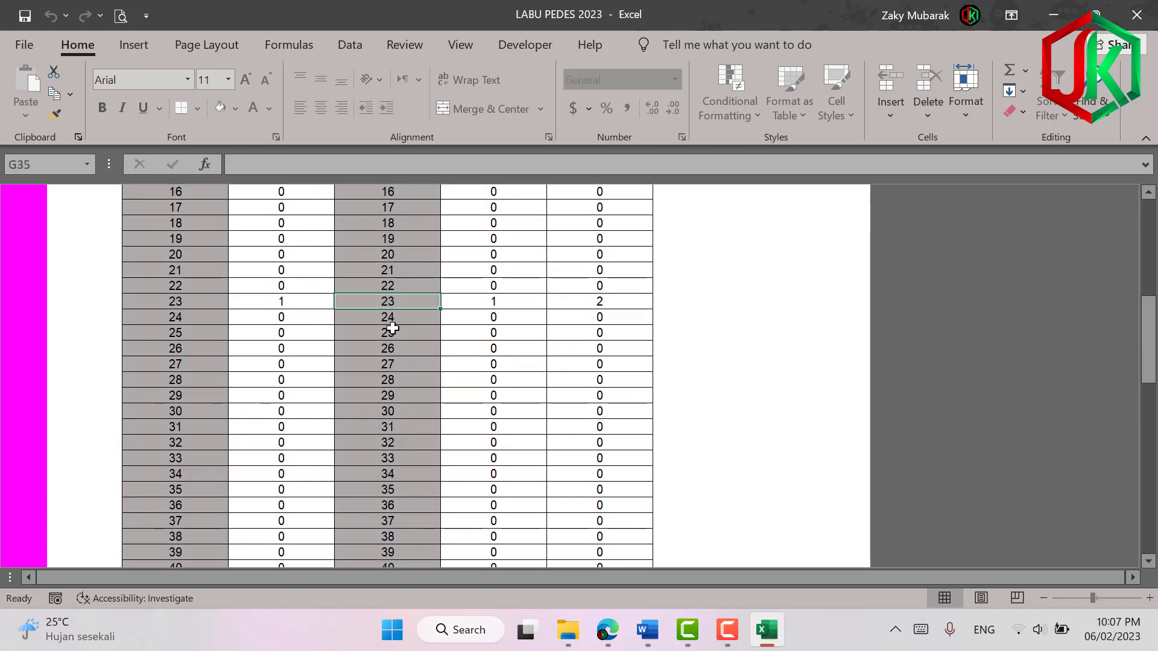
click(279, 301)
scroll(278, 295, up, 7)
click(36, 212)
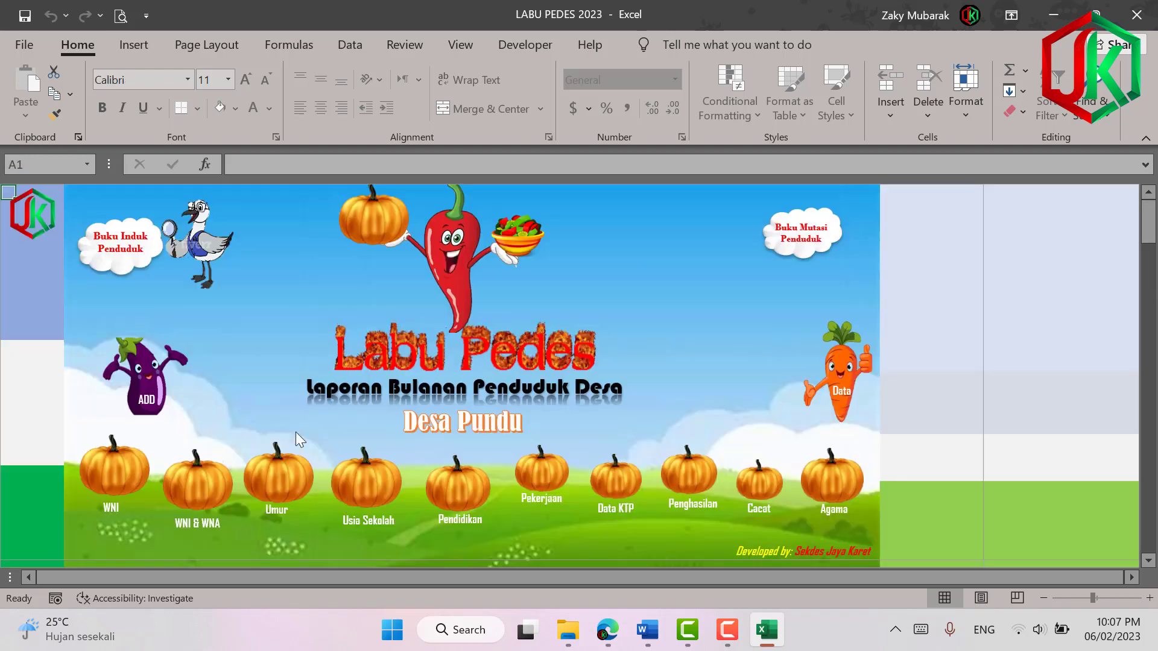
click(373, 500)
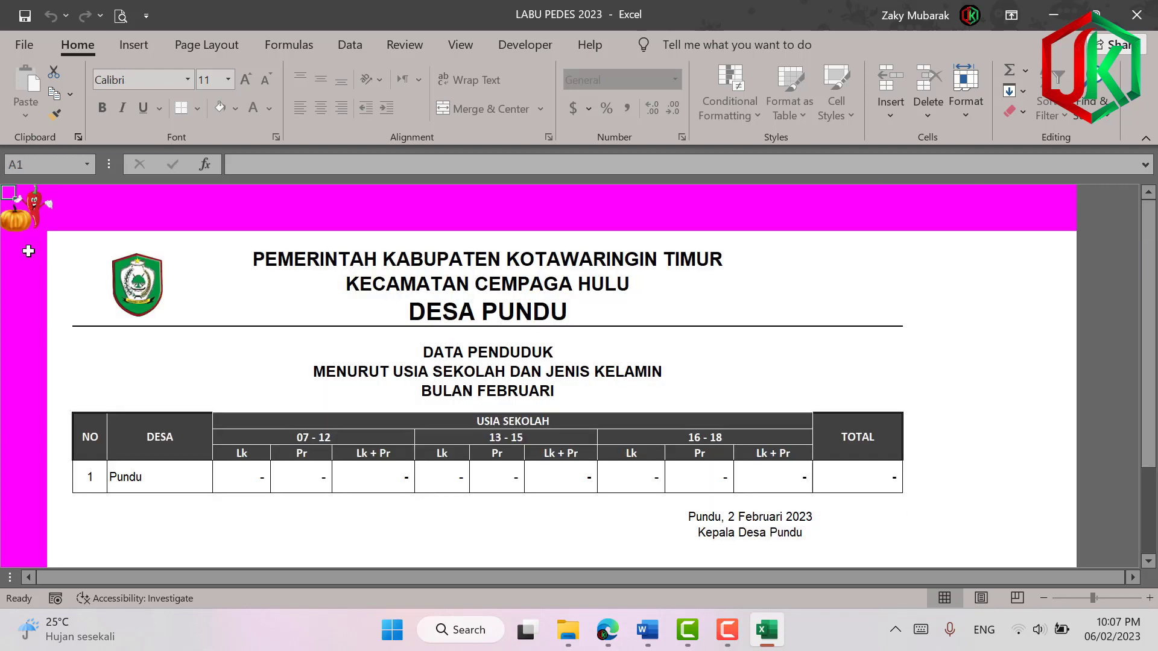
click(28, 217)
click(573, 482)
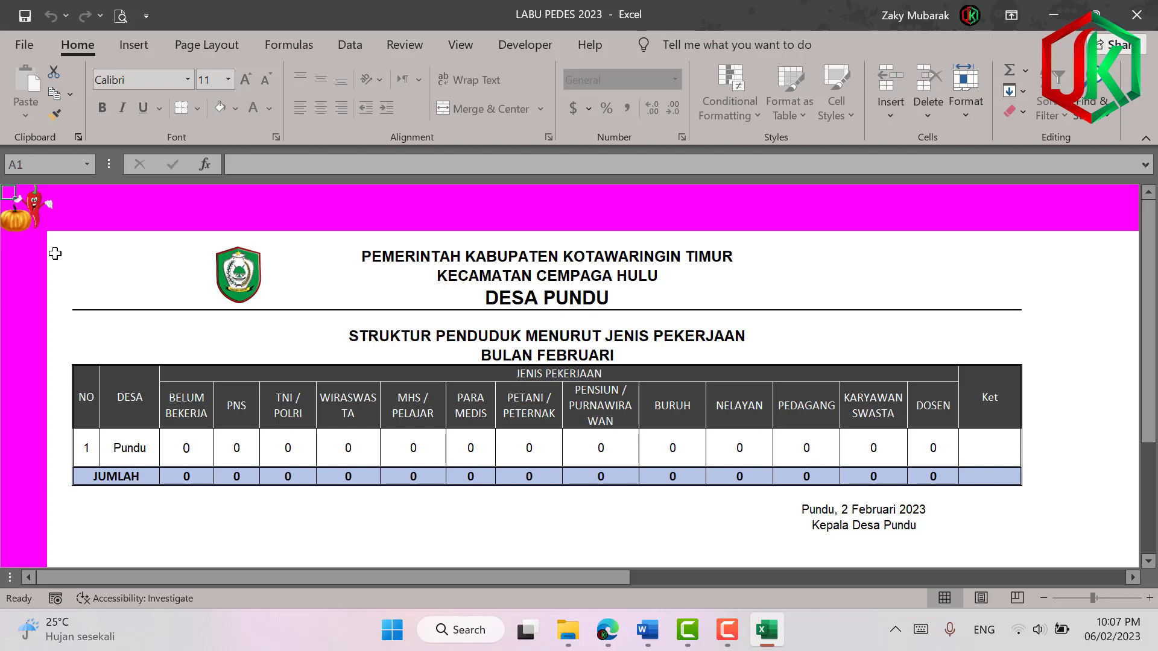
click(17, 232)
click(631, 486)
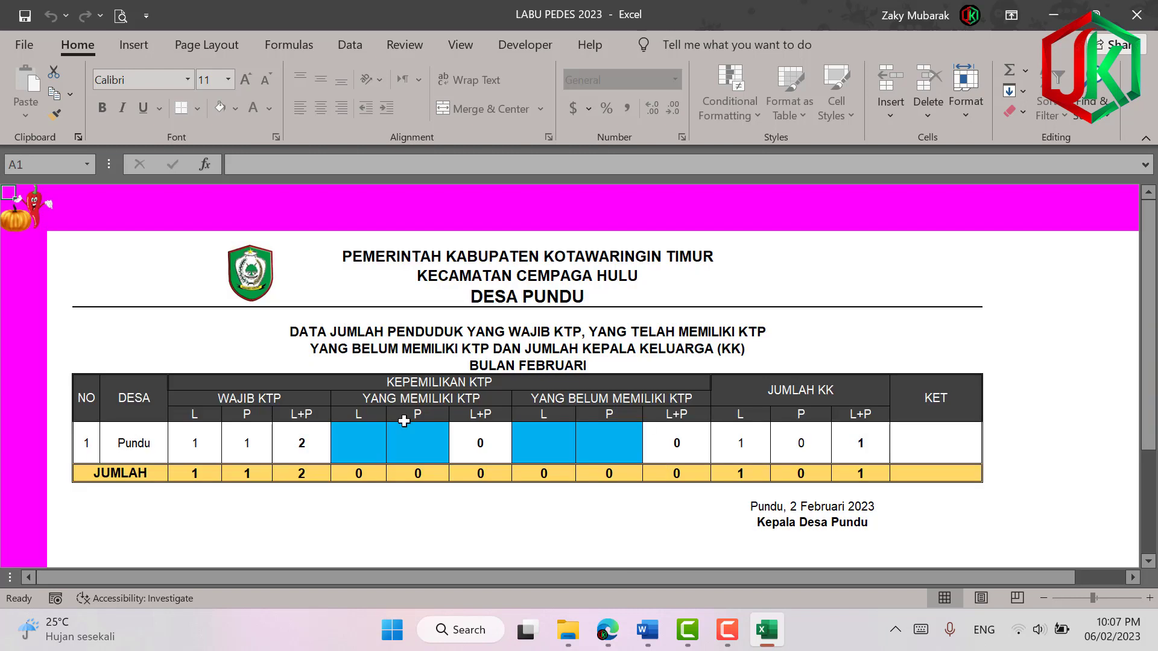
click(33, 227)
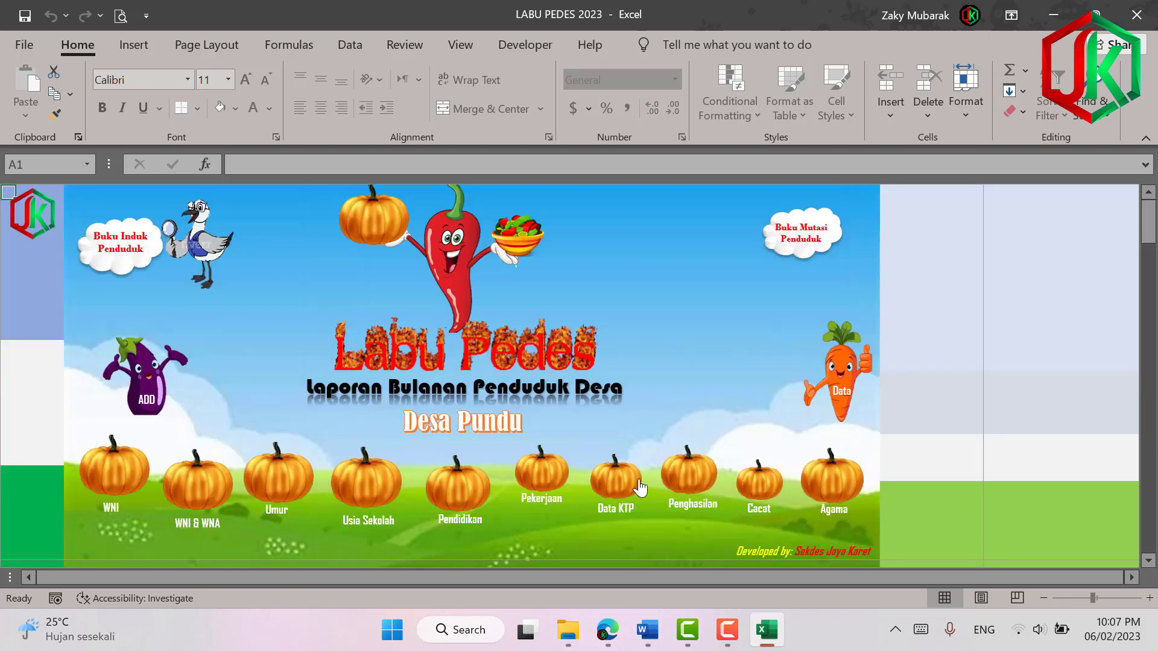
click(683, 473)
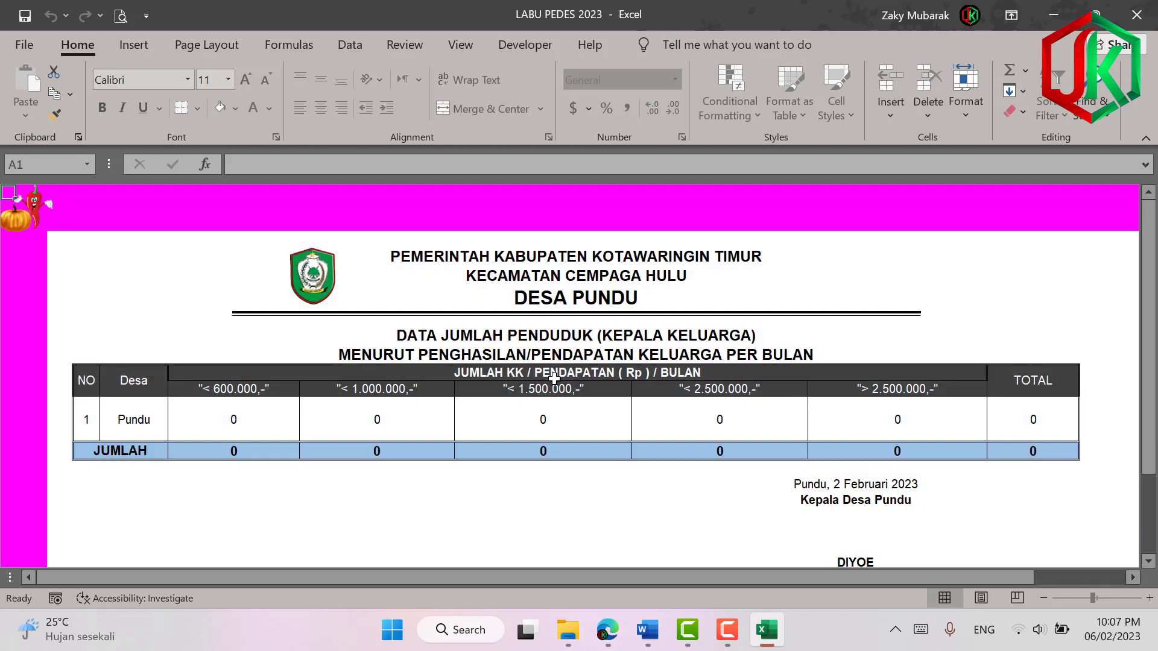
click(19, 240)
click(754, 484)
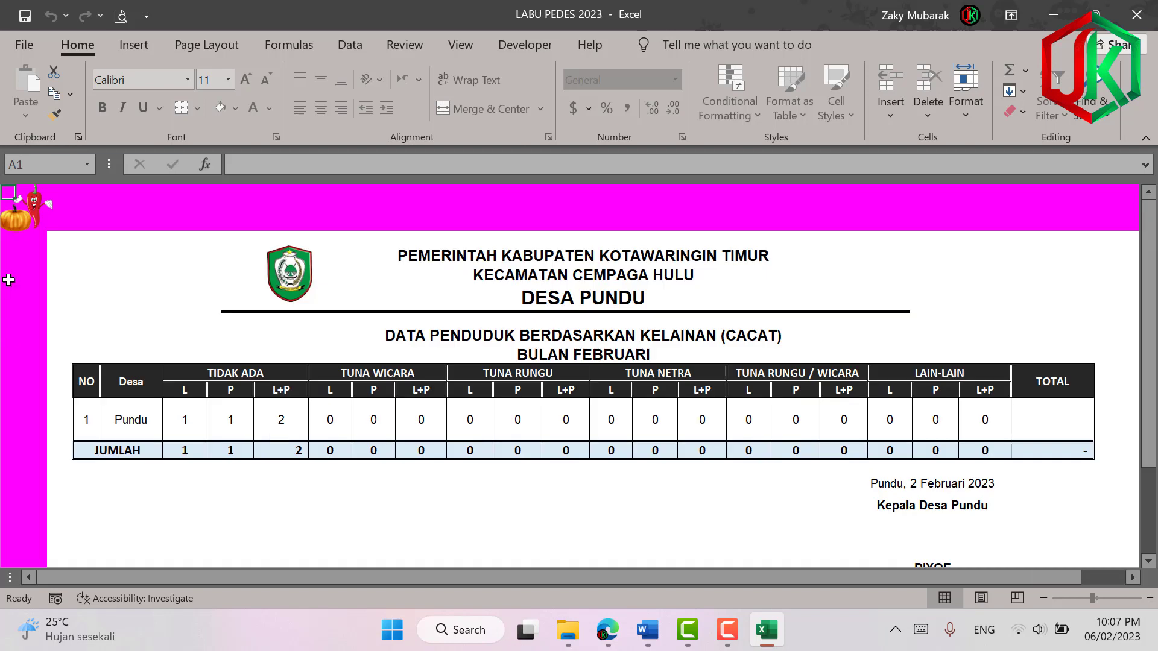
click(19, 228)
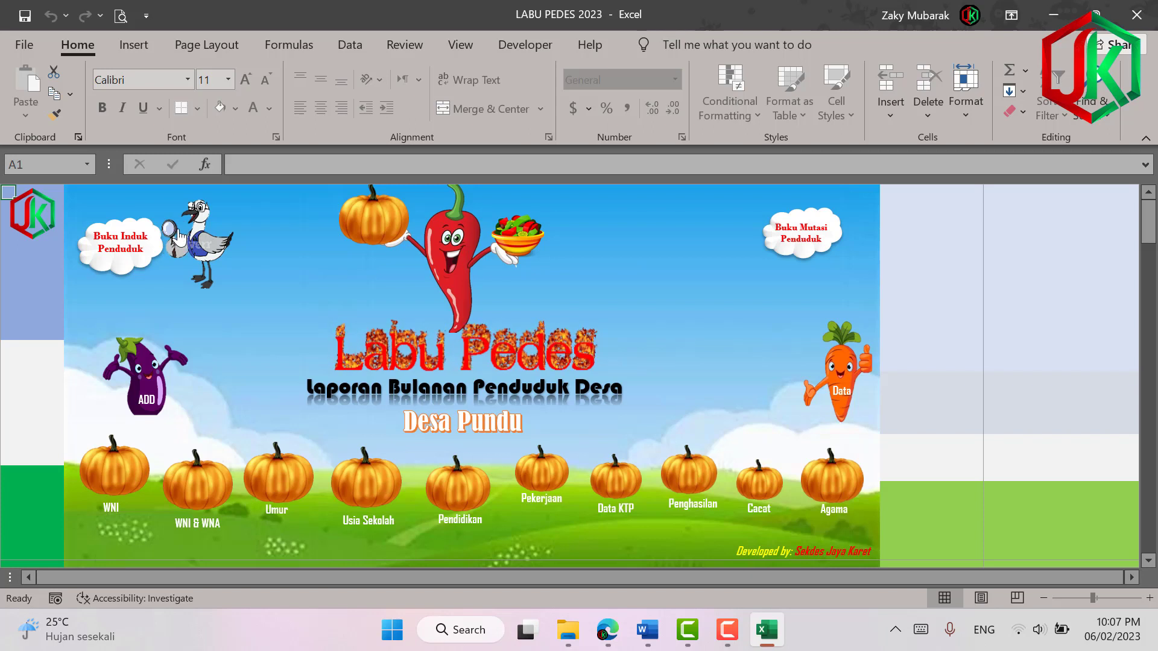
Open the resident search form and select the first (male) resident's record.
click(199, 229)
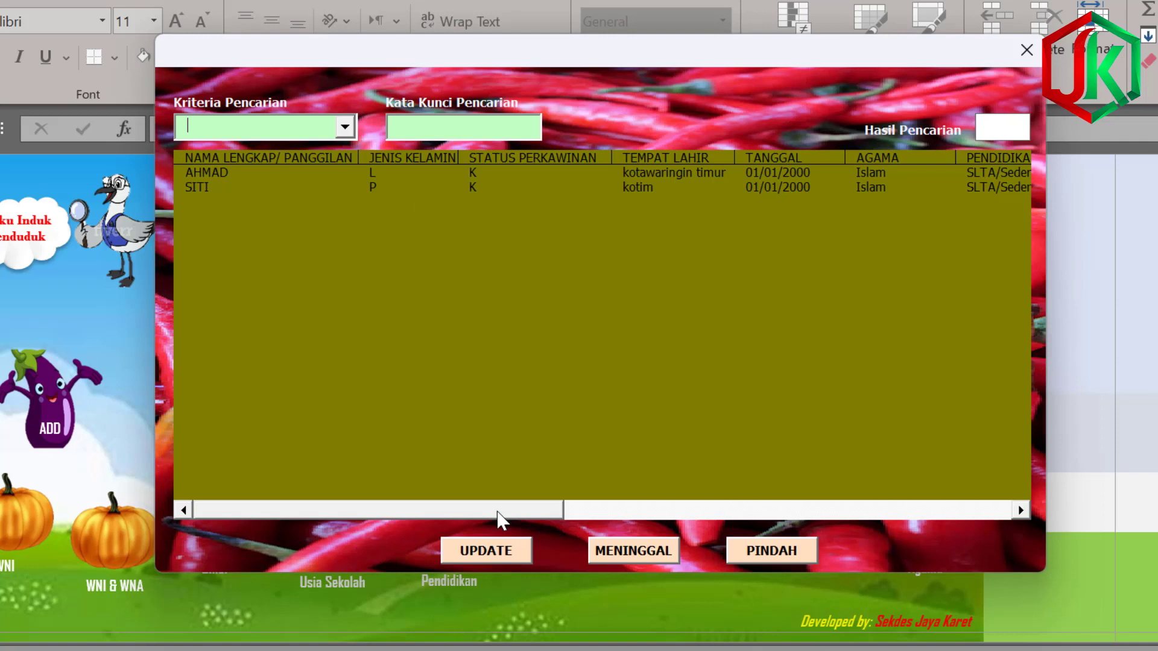
drag(498, 519, 326, 517)
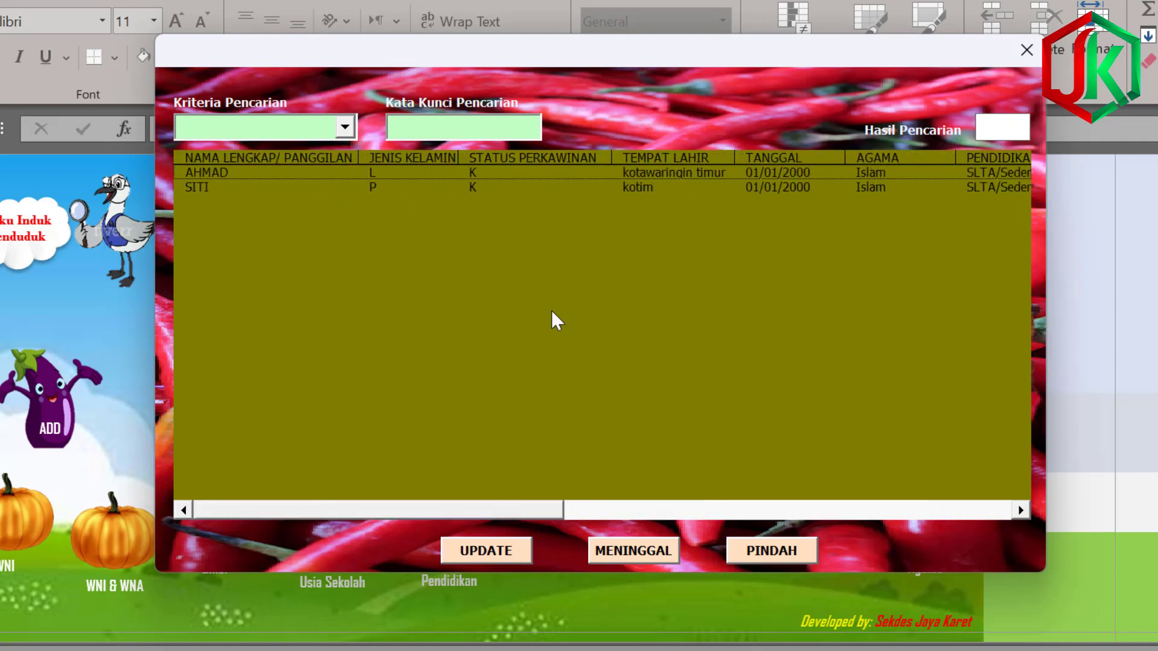
click(294, 173)
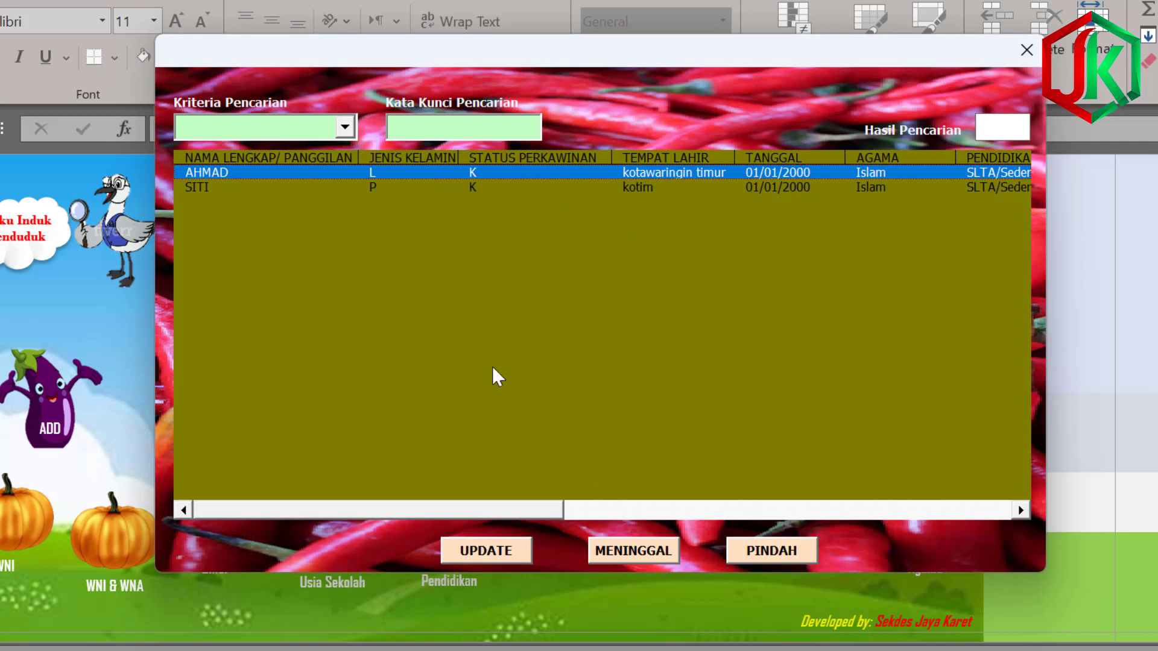
Change the first resident's occupation to Pilot and save the update.
click(486, 550)
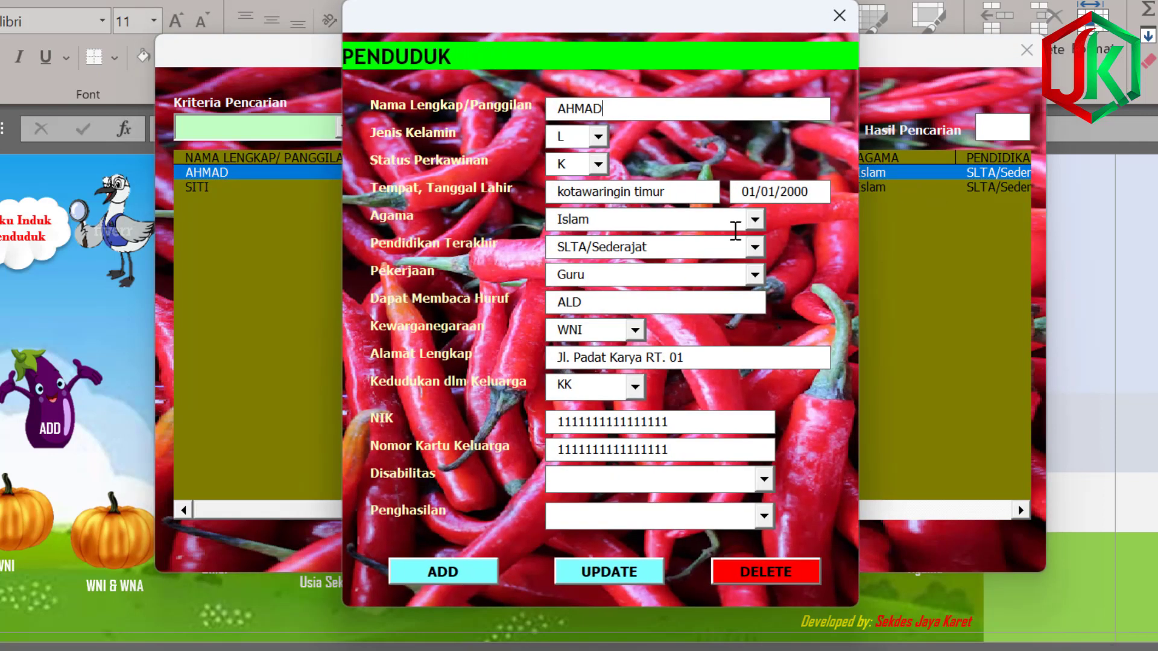
click(755, 276)
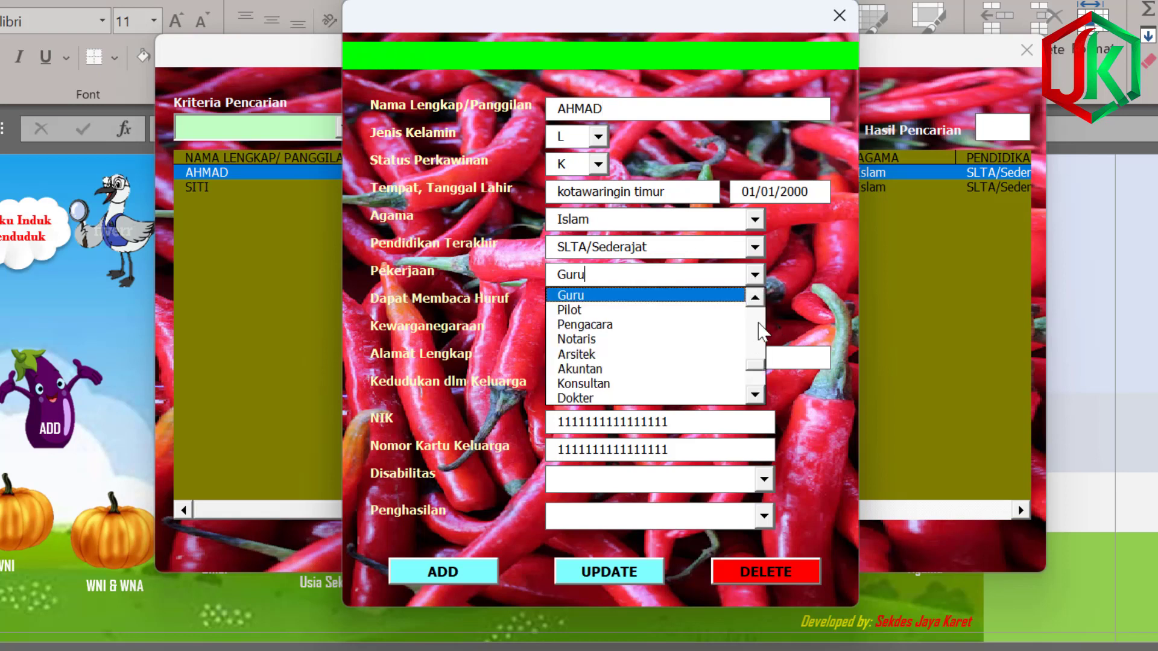
click(659, 311)
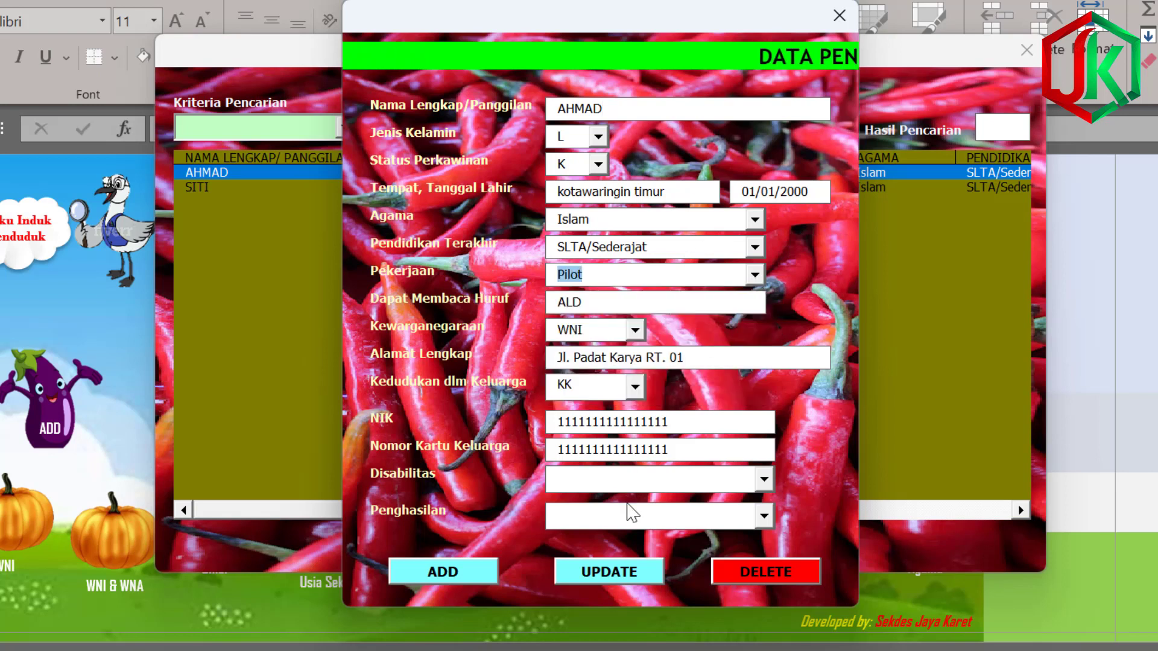
click(639, 573)
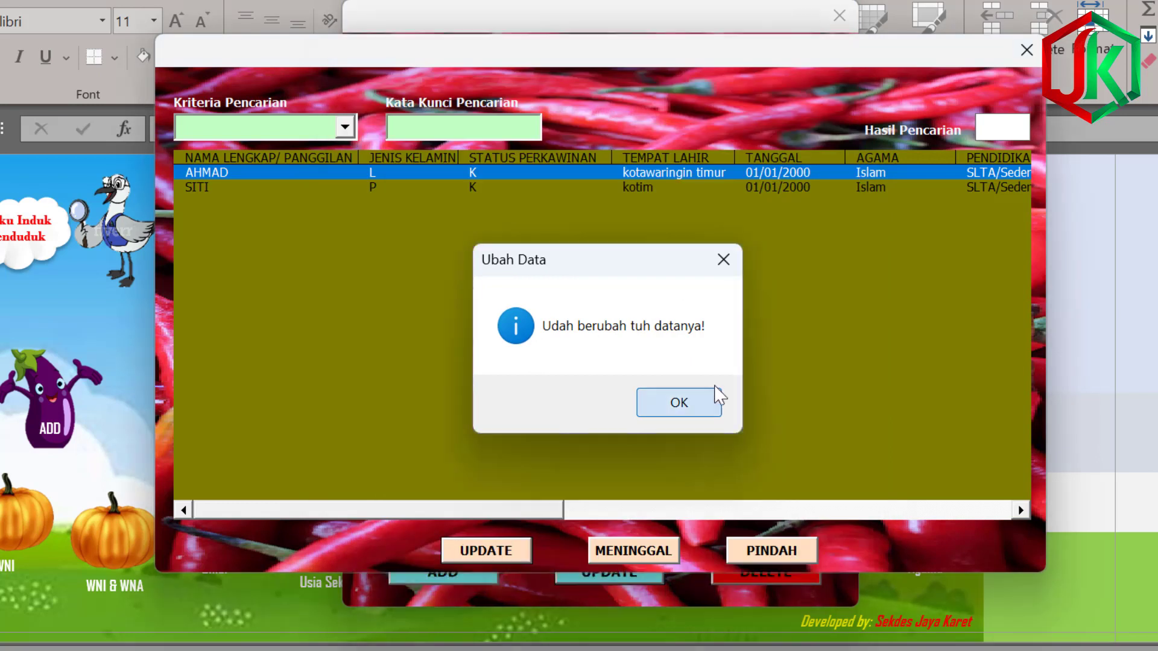
click(706, 398)
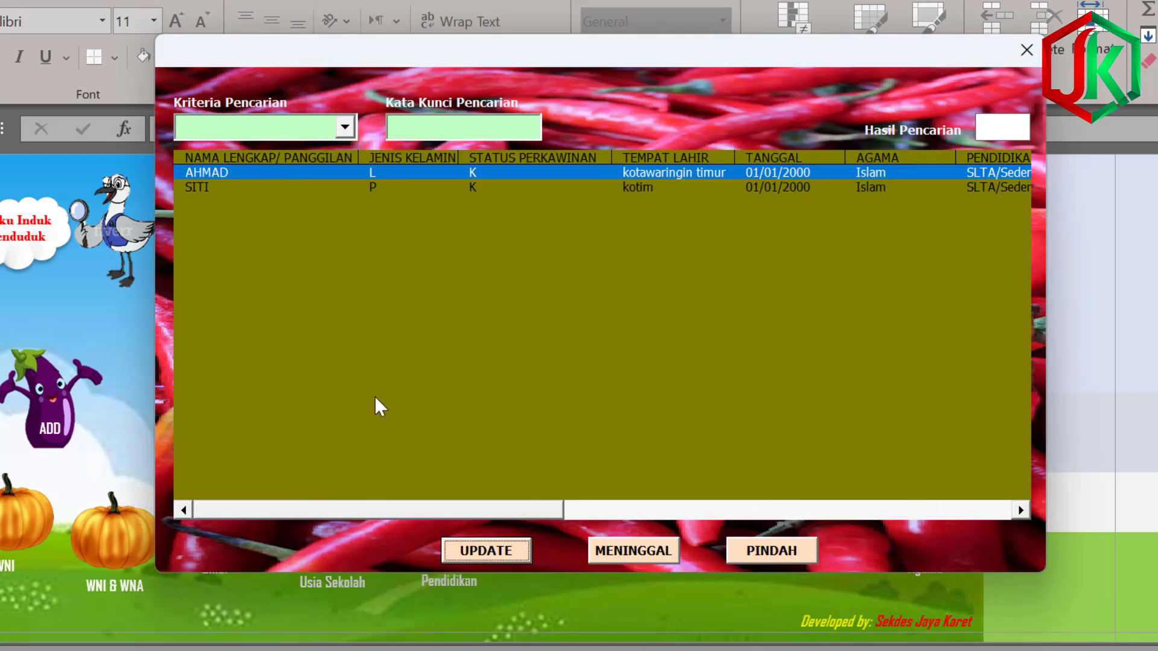
Toggle the list selection between both residents, ending on the first resident's record.
click(299, 172)
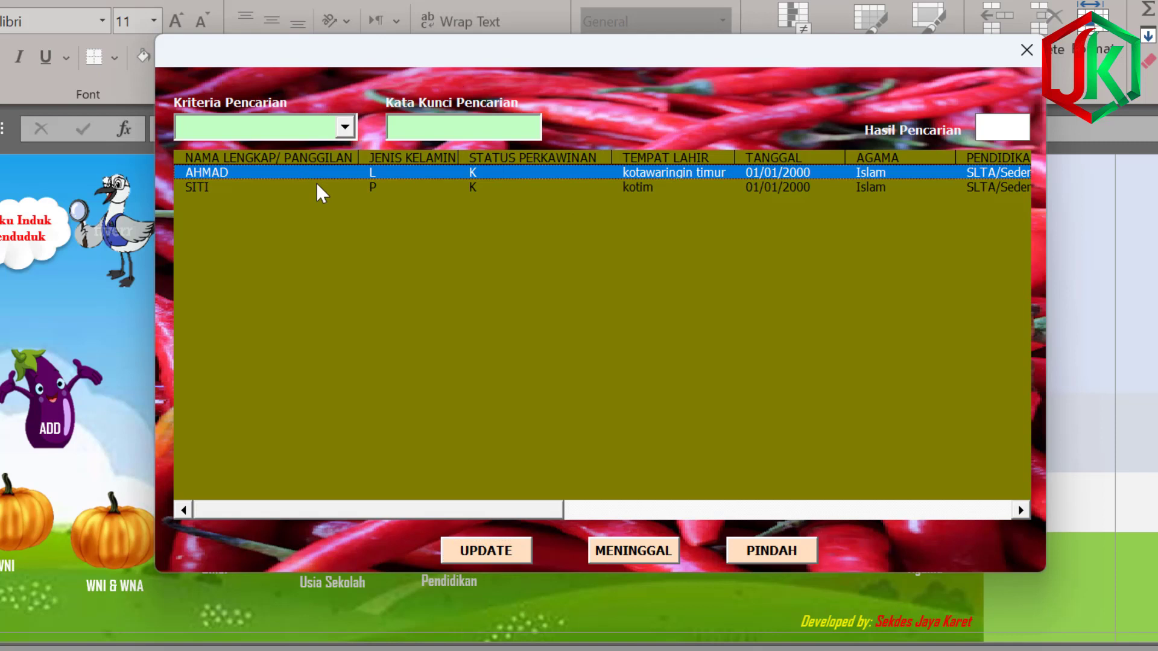
click(316, 186)
click(333, 168)
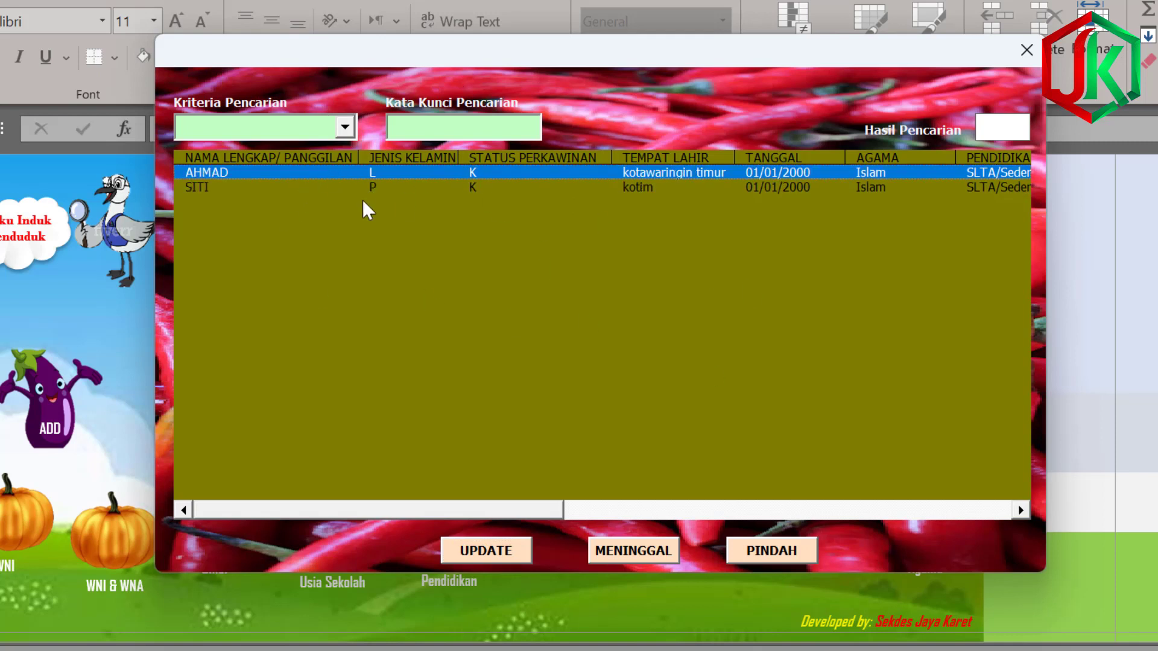
click(665, 187)
click(635, 173)
Record the first resident's death on 06/02/2023 at Rumah Kediaman and close the search form.
click(652, 549)
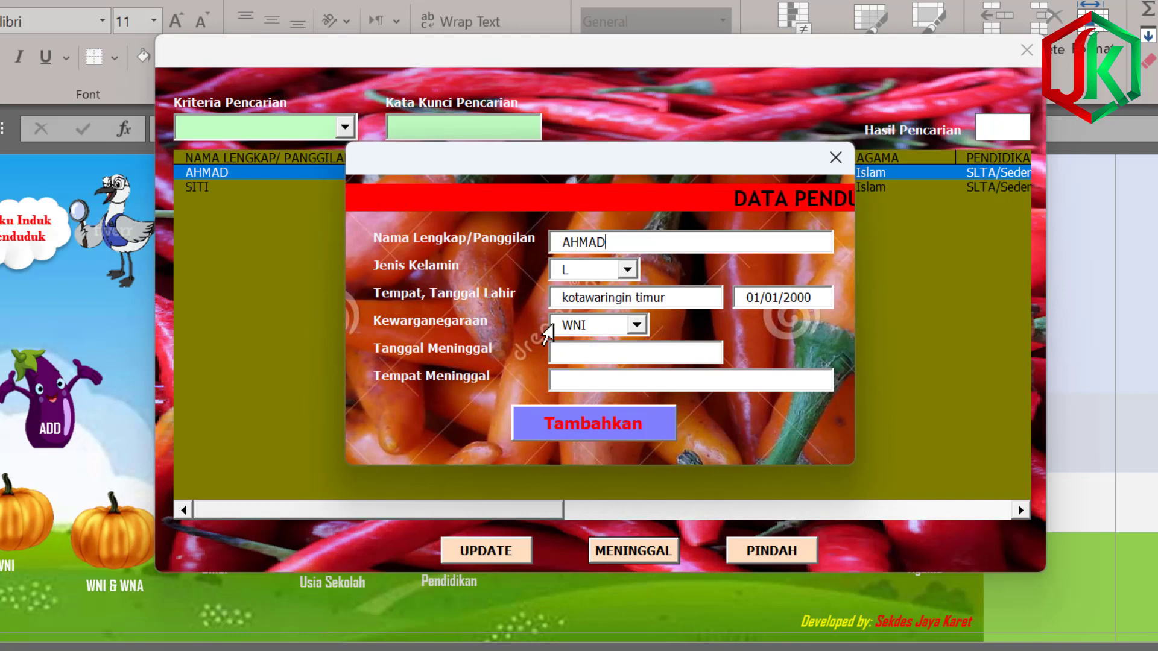
click(609, 352)
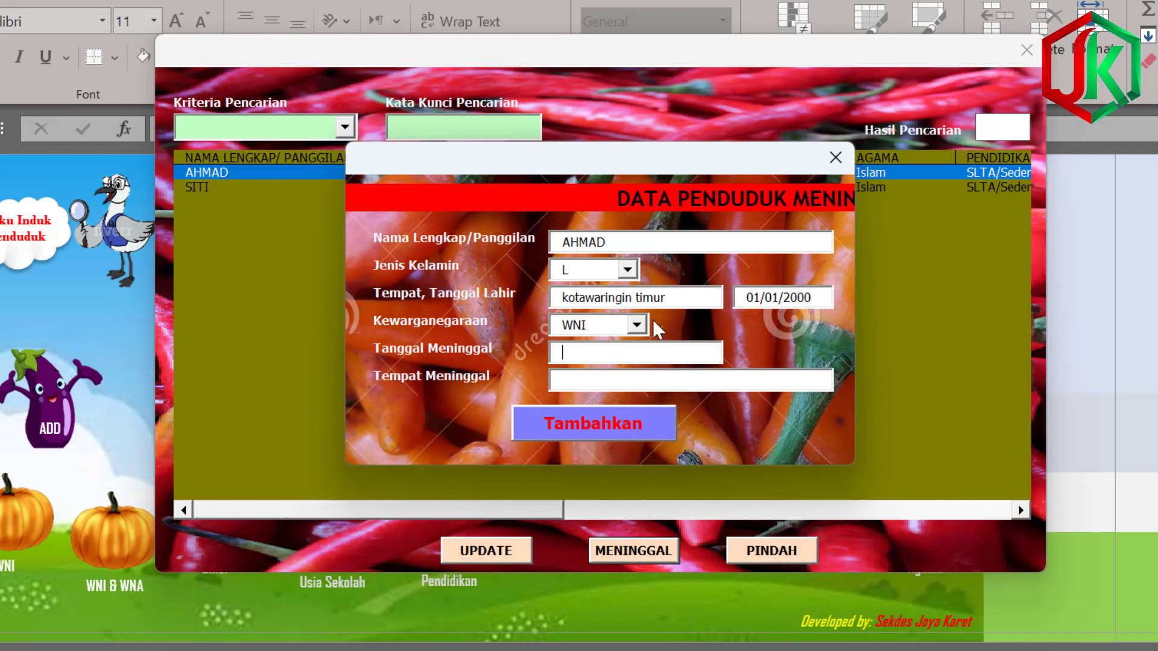
text(06)
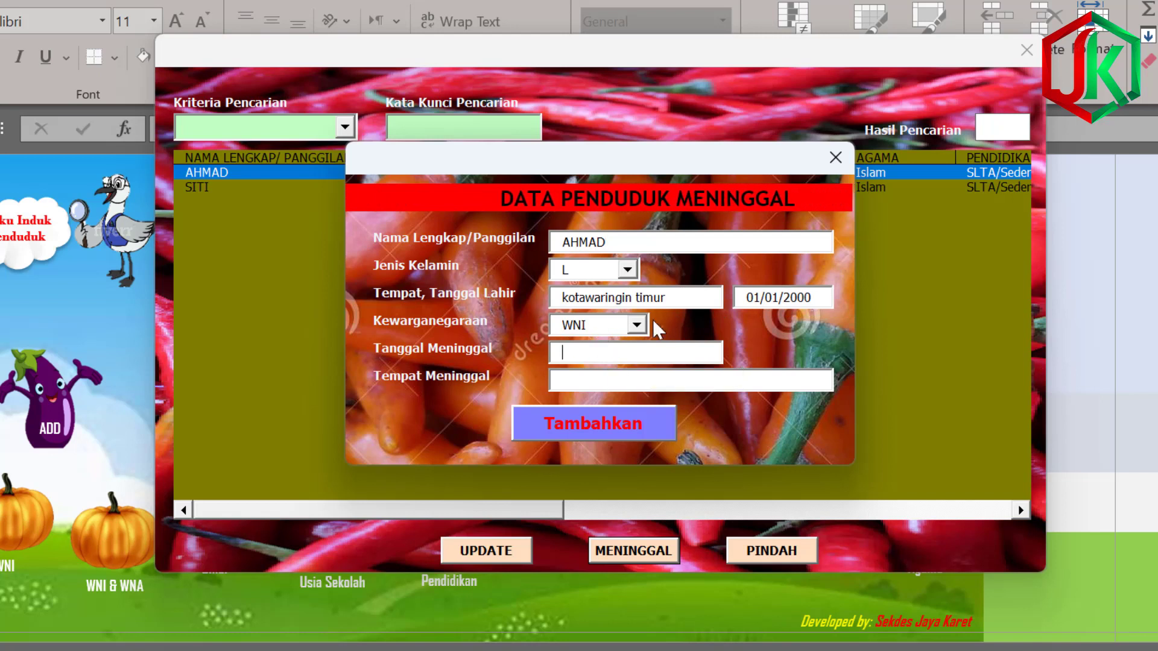
text(/02/2023)
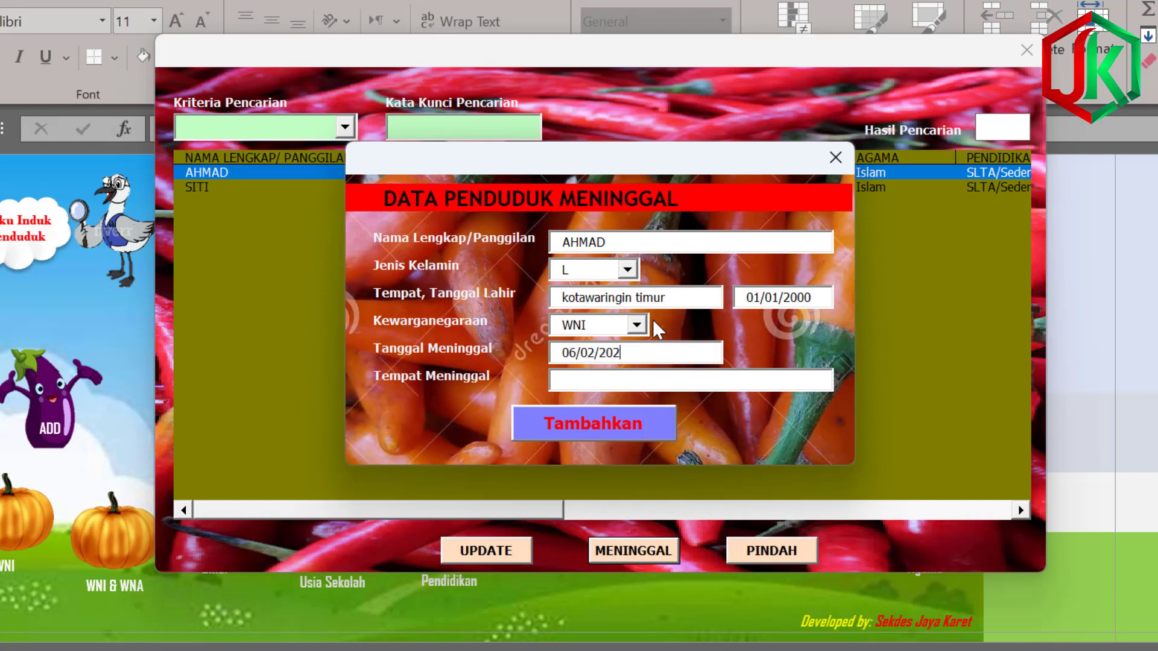
click(615, 385)
text(Rumah Kediaman)
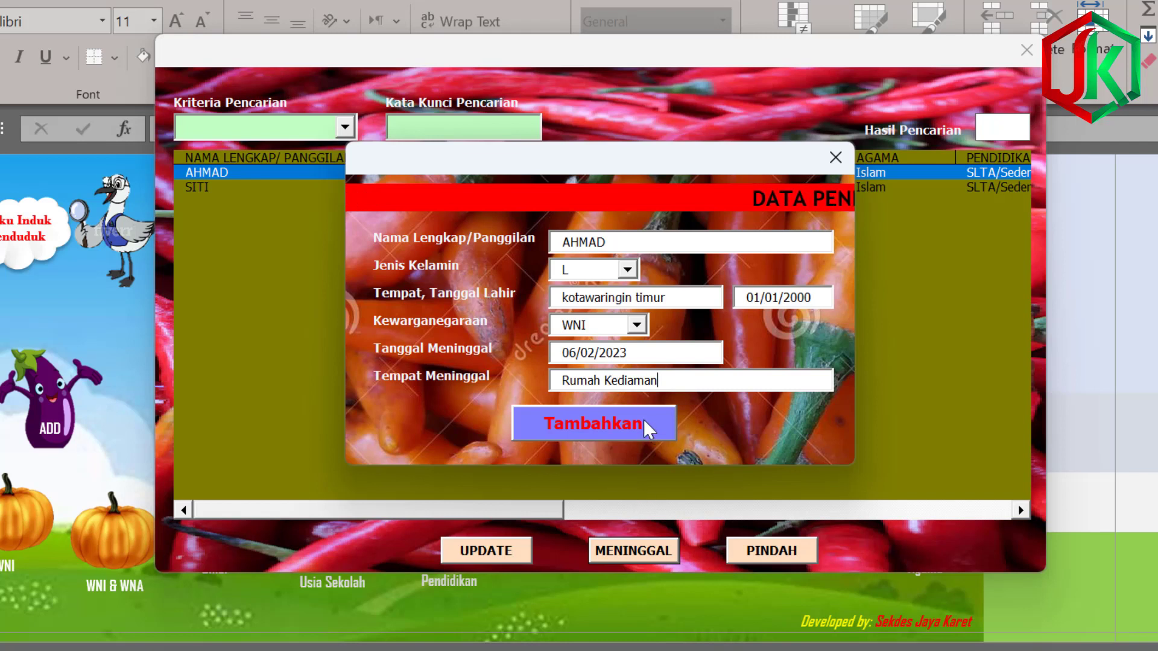
click(613, 418)
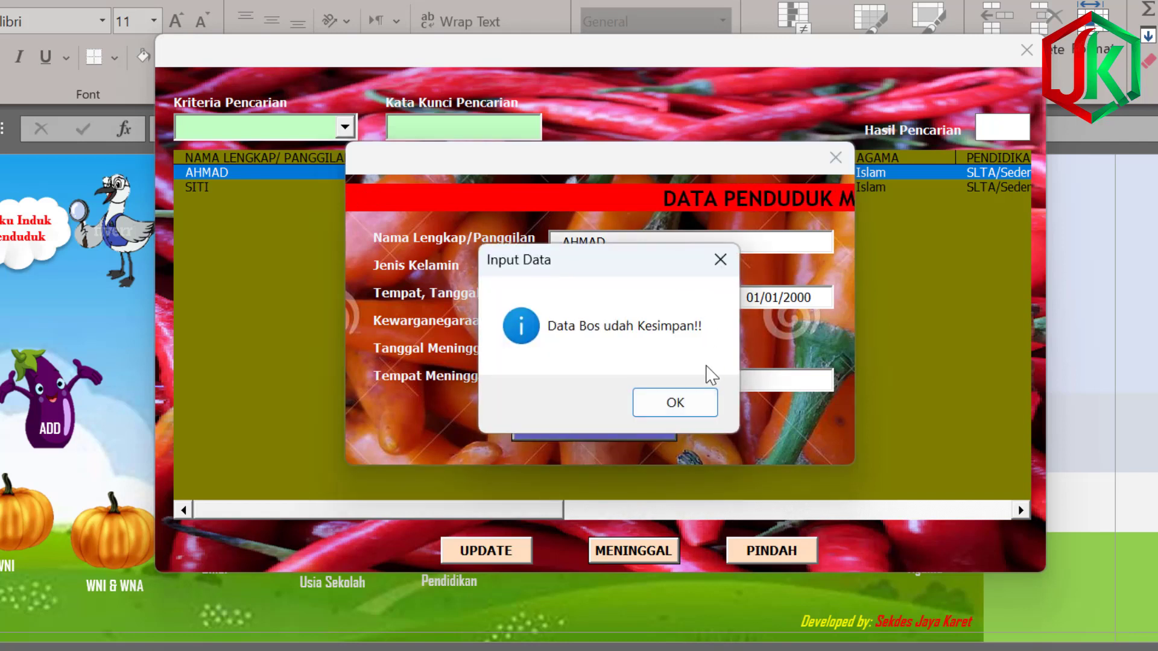
click(687, 404)
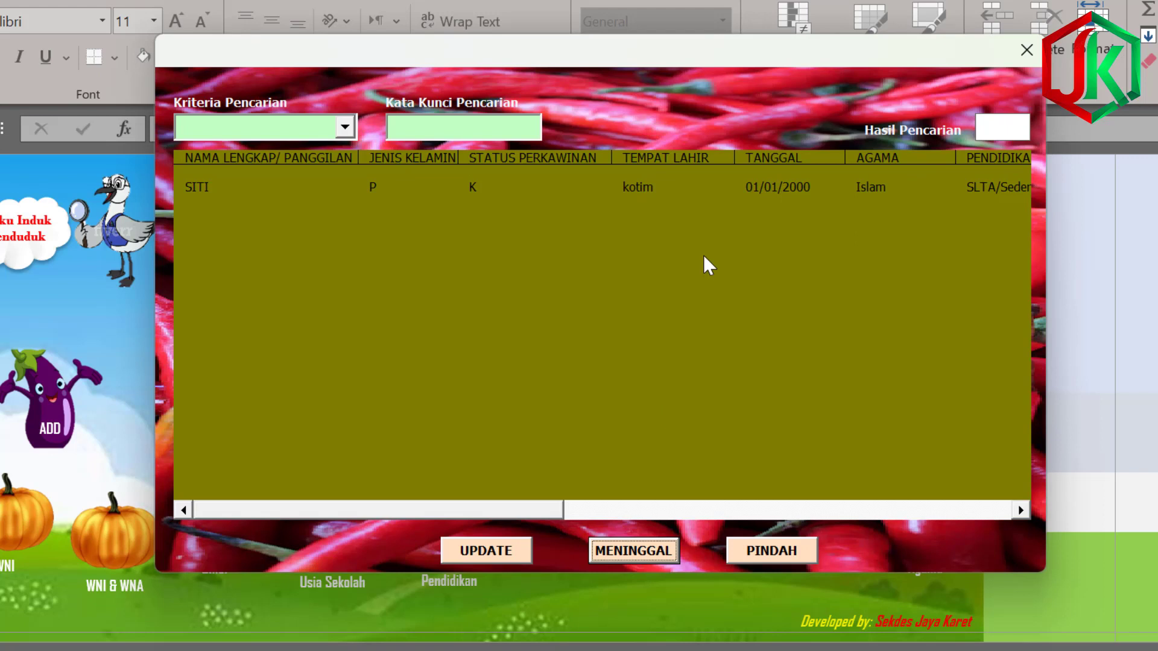
click(1026, 50)
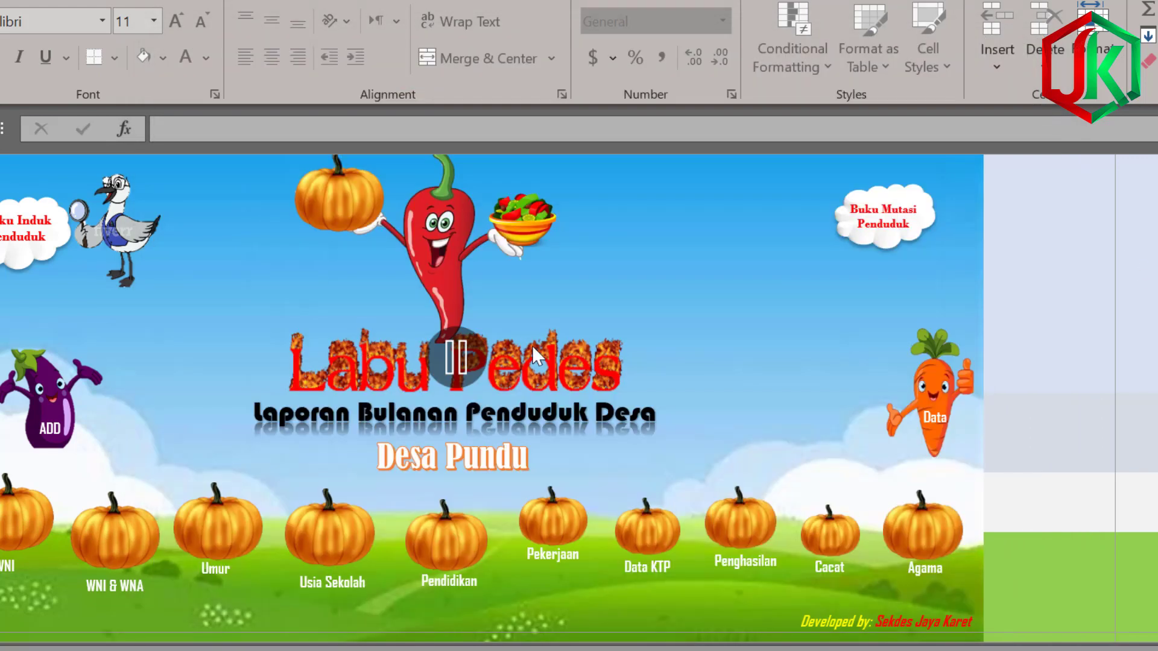
Open the WNI population recap, then open and close the resident data list.
click(84, 531)
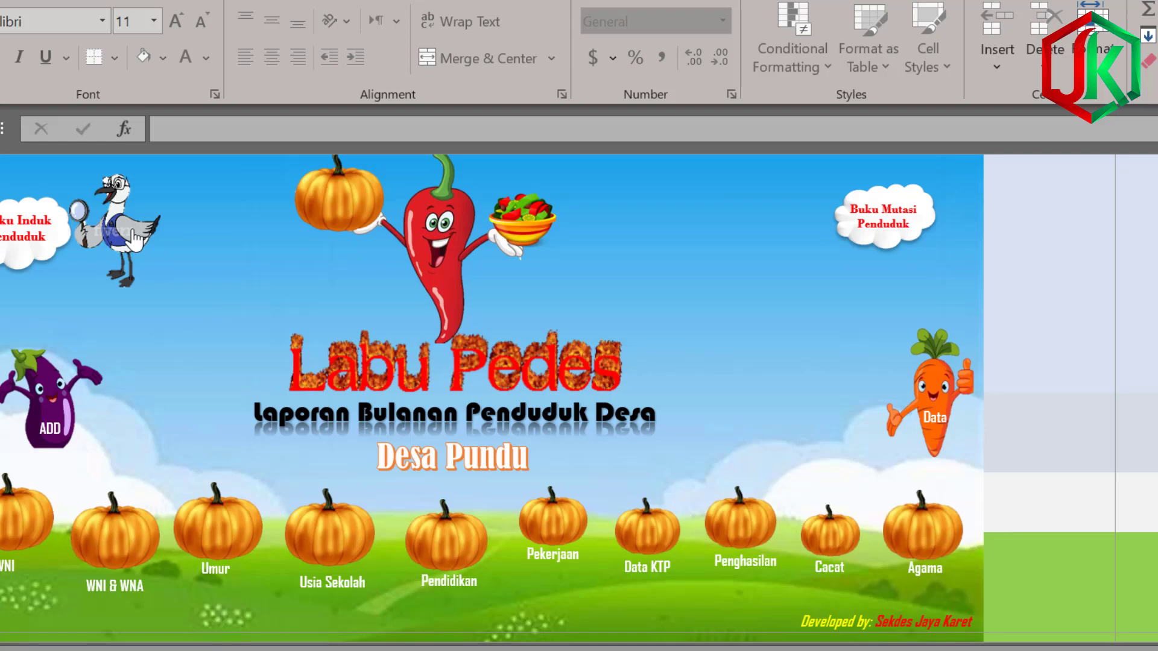
click(393, 271)
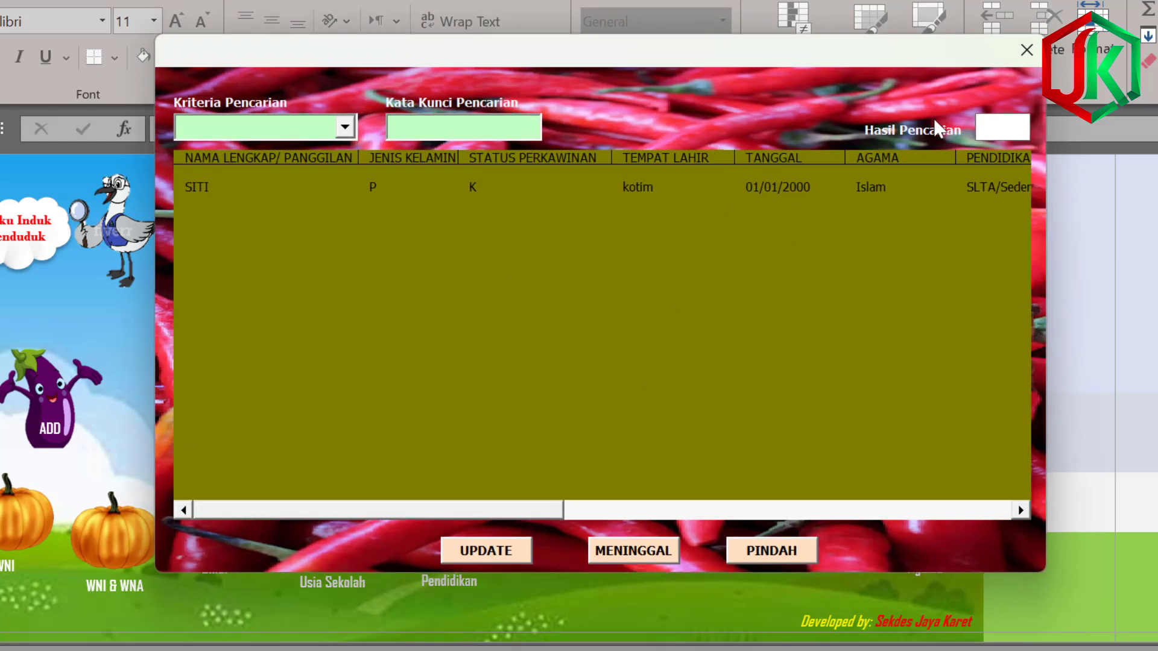
click(1023, 47)
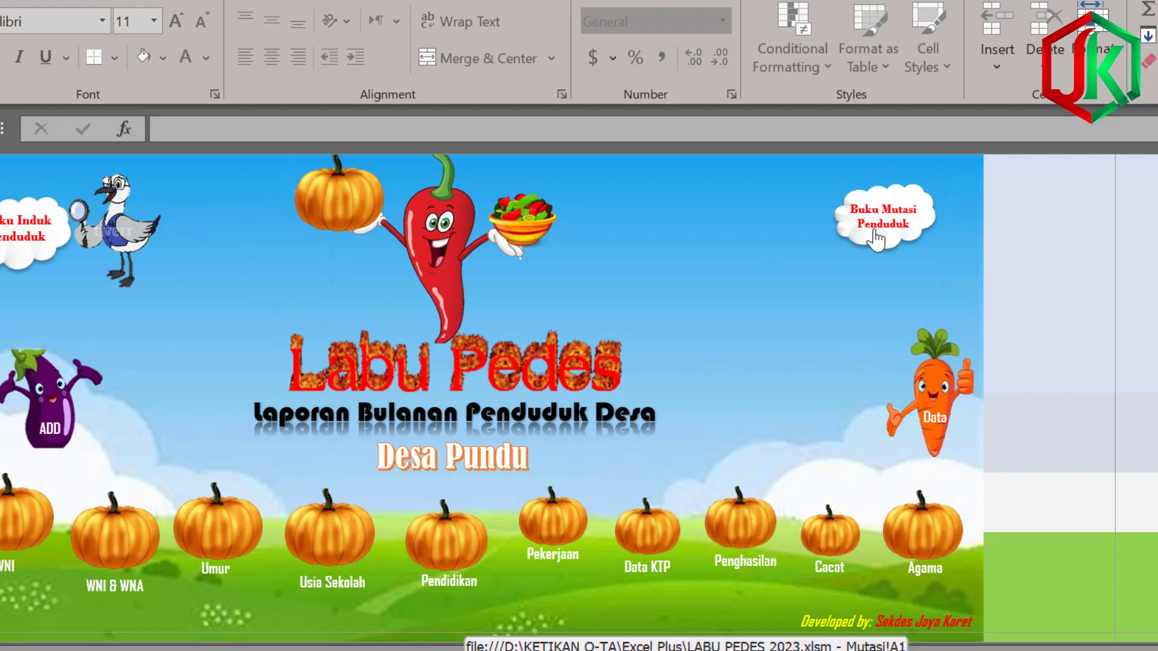
Check the first resident's death entry in Buku Mutasi Penduduk, then reopen the resident data list.
click(906, 221)
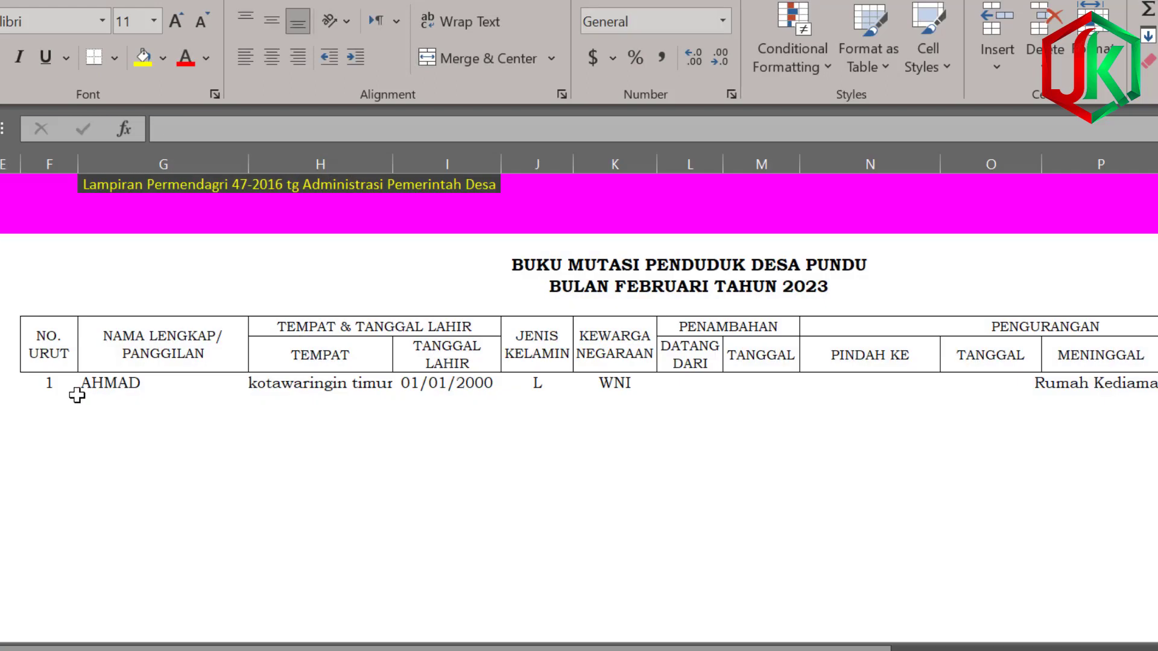
click(106, 383)
key(Right)
key(Right)
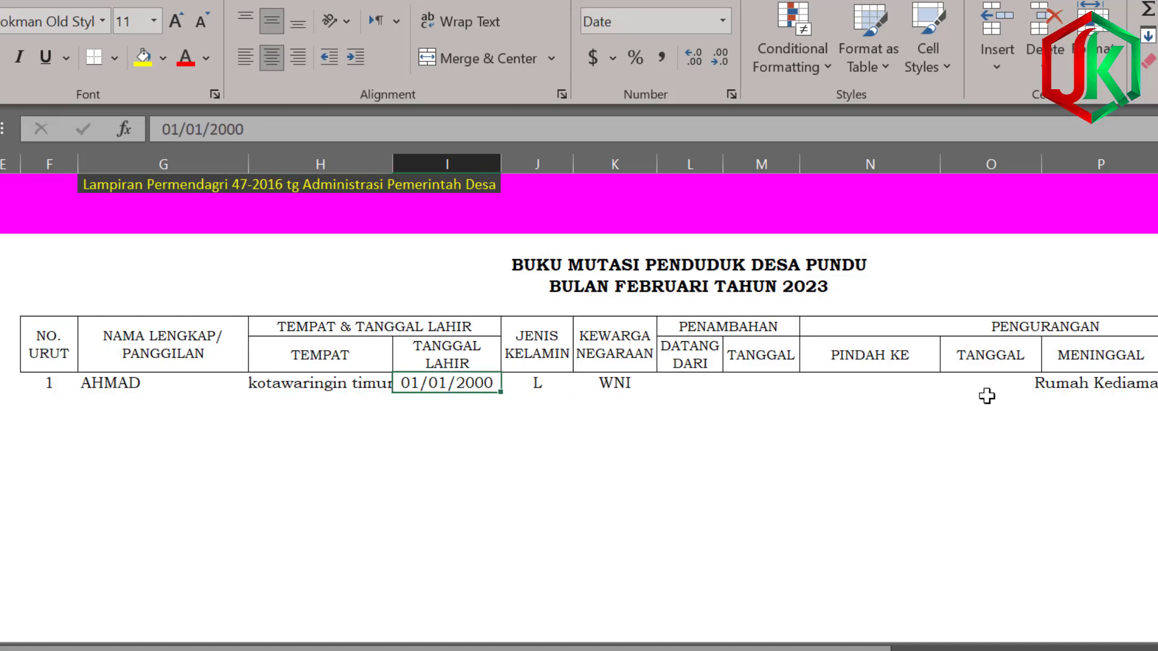
click(1100, 383)
key(Right)
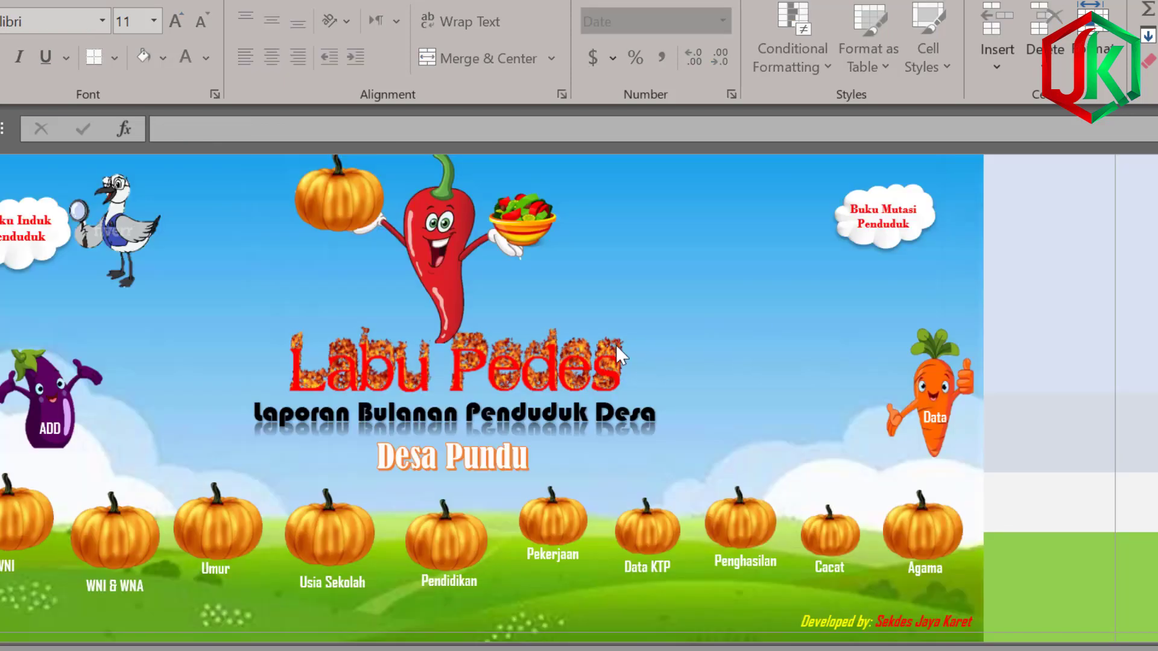
click(104, 235)
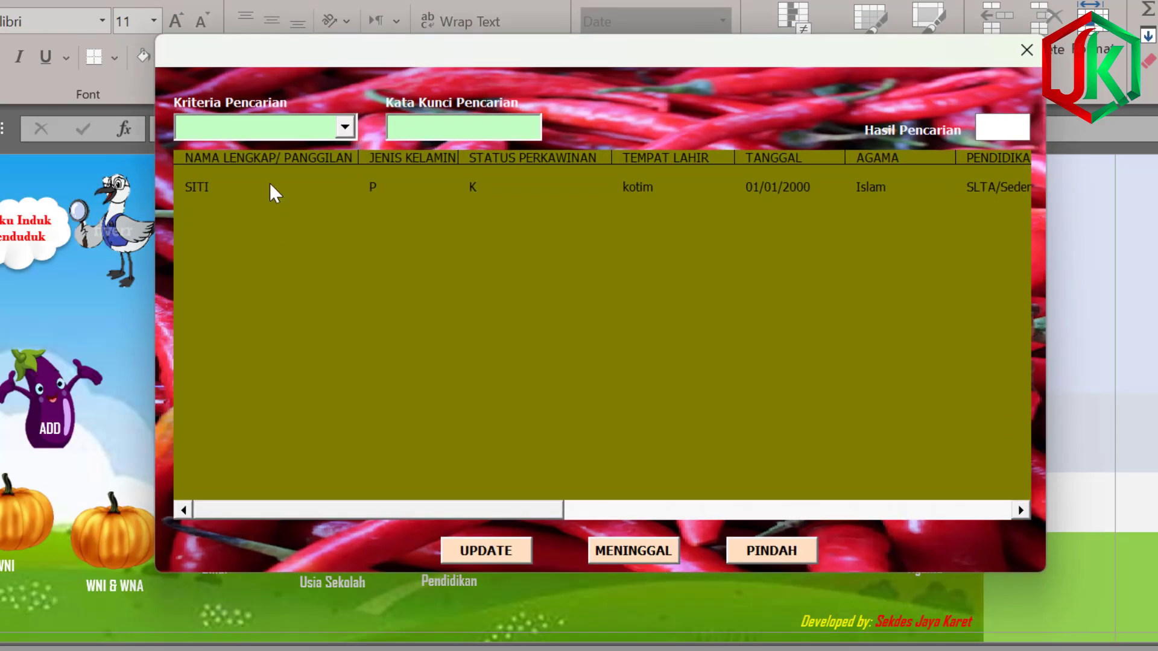
Record the remaining resident's move to Jakarta on 06/02/2023 and close the search form.
click(374, 192)
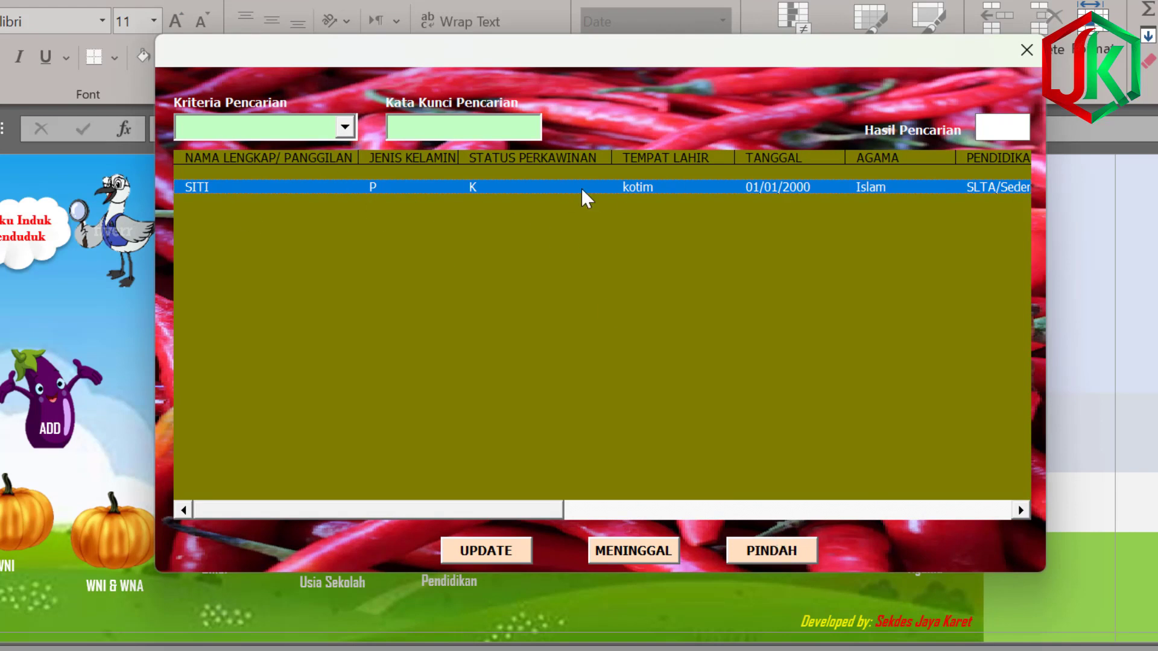
click(773, 550)
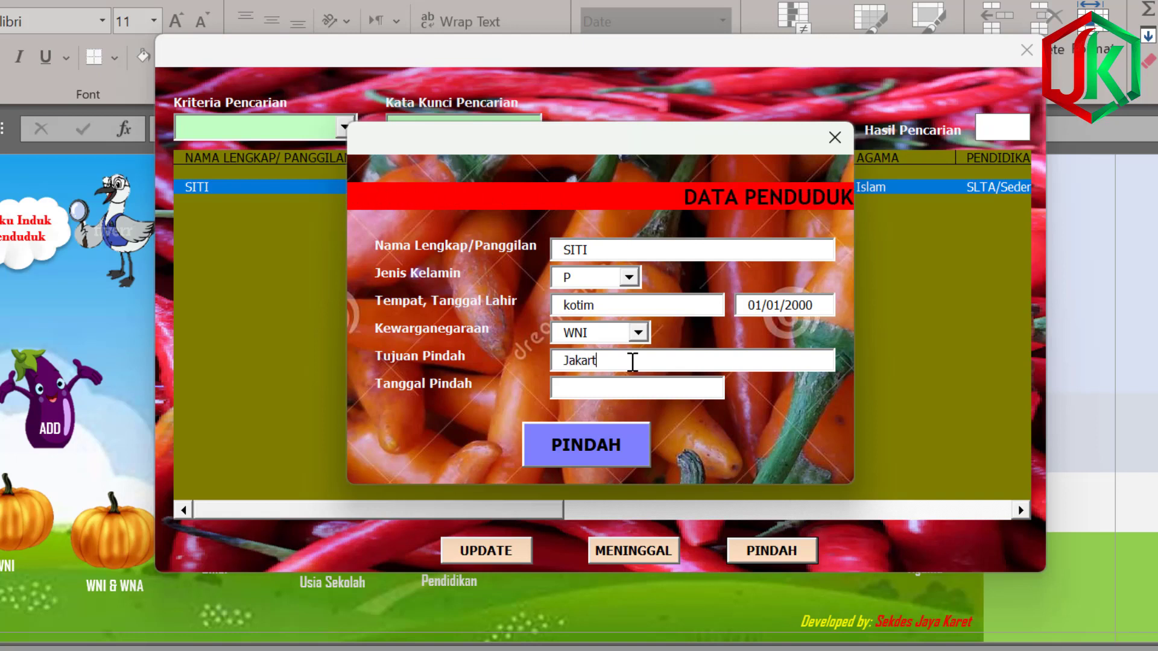
text(a)
click(592, 386)
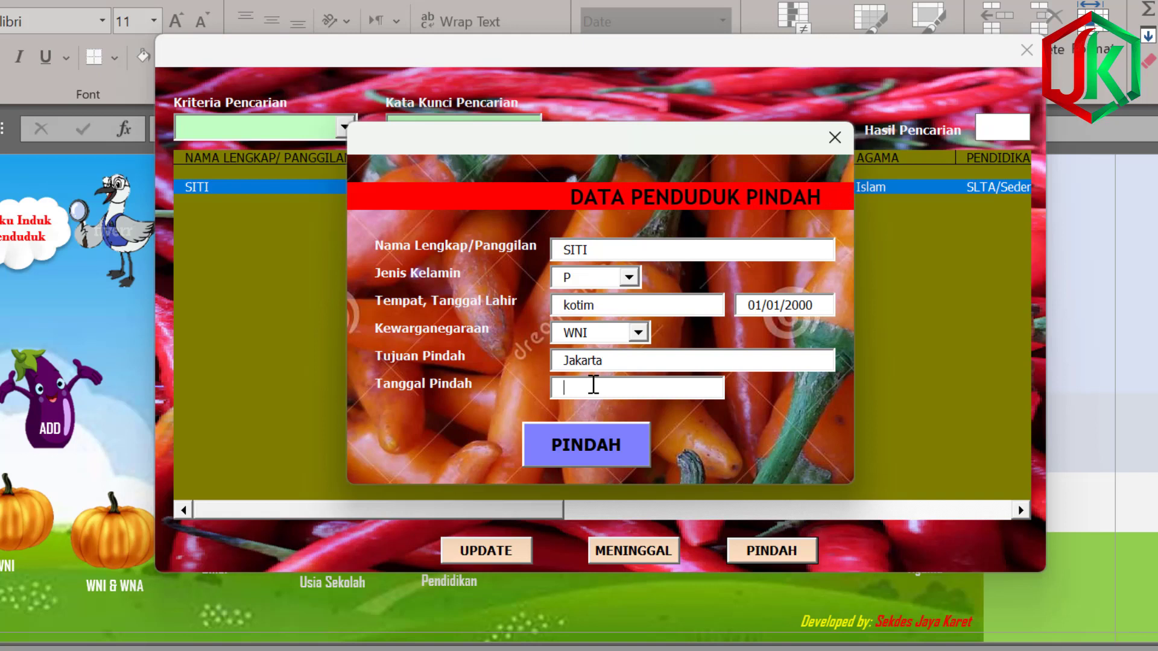
text(06/02)
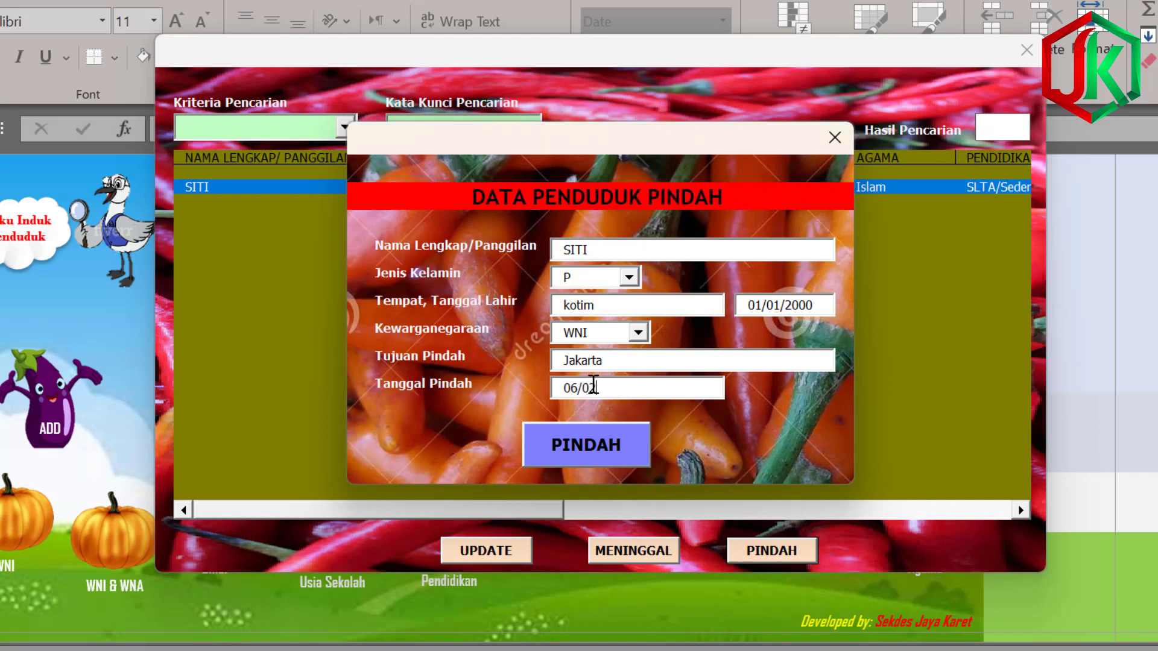
text(/2023)
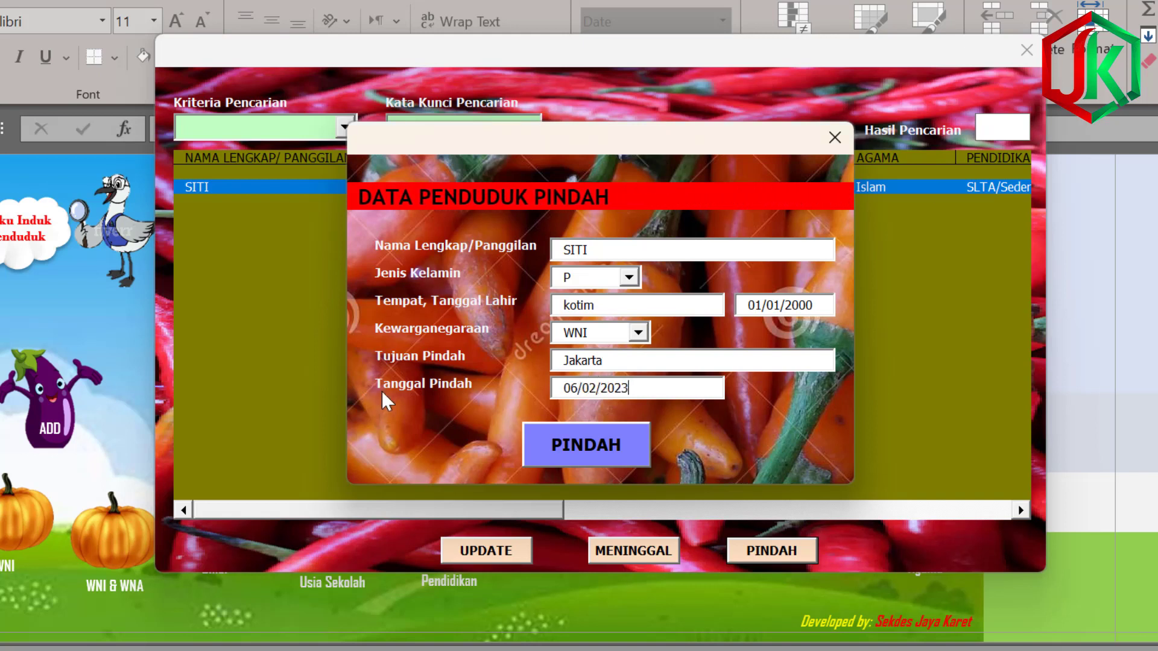
click(607, 433)
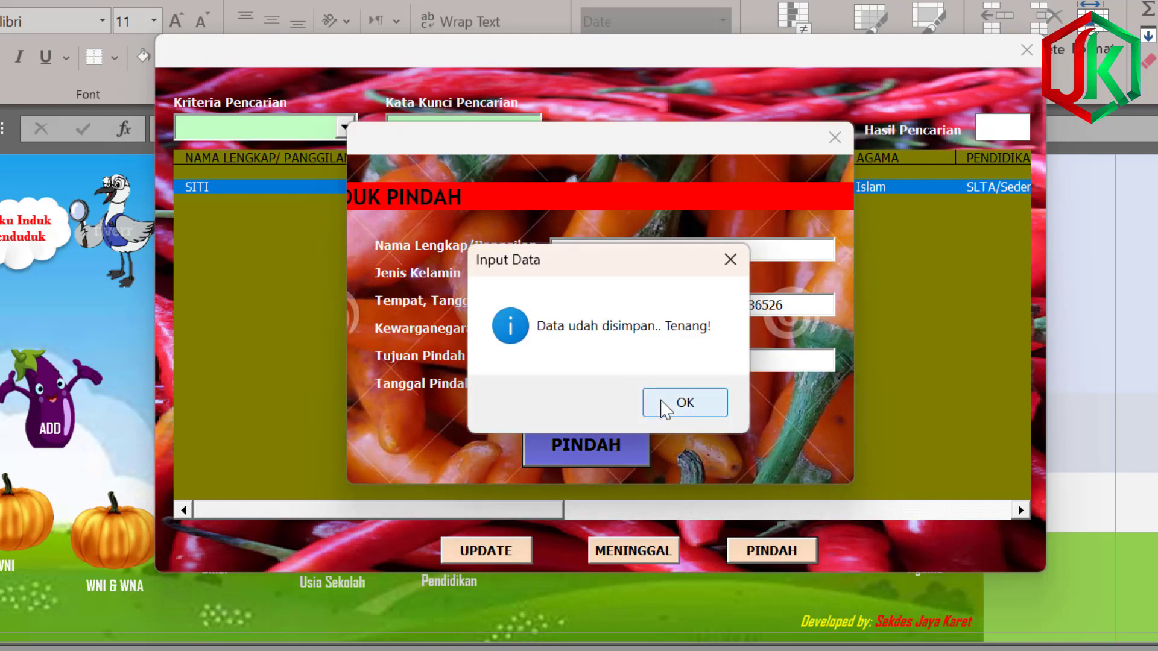
click(664, 405)
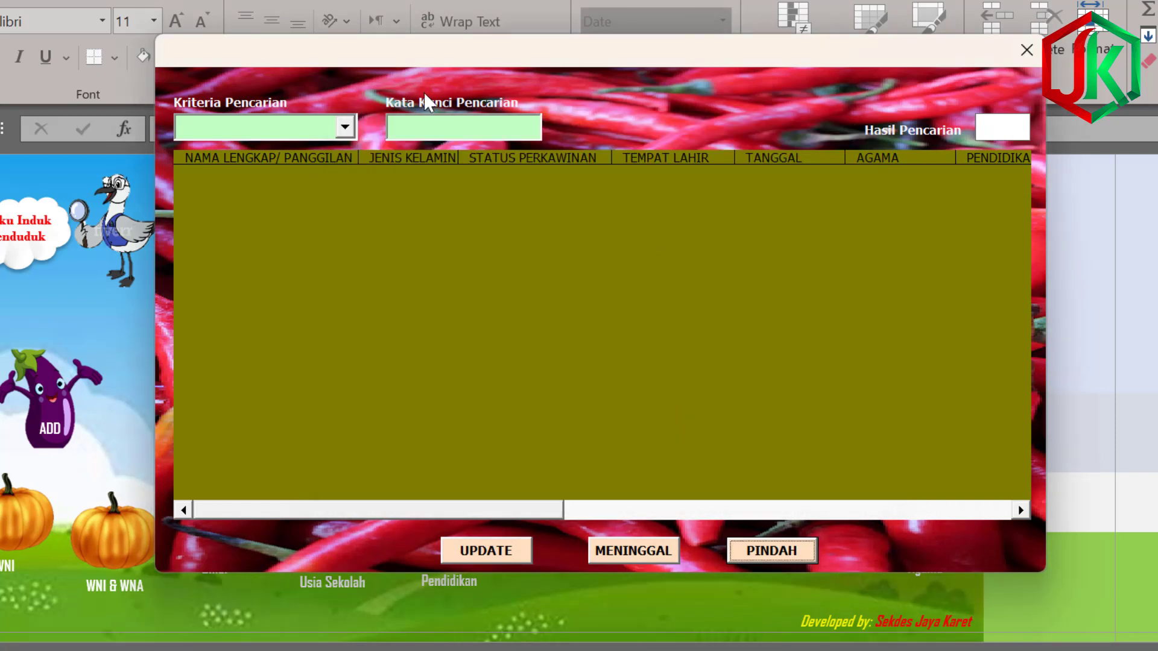
click(1026, 51)
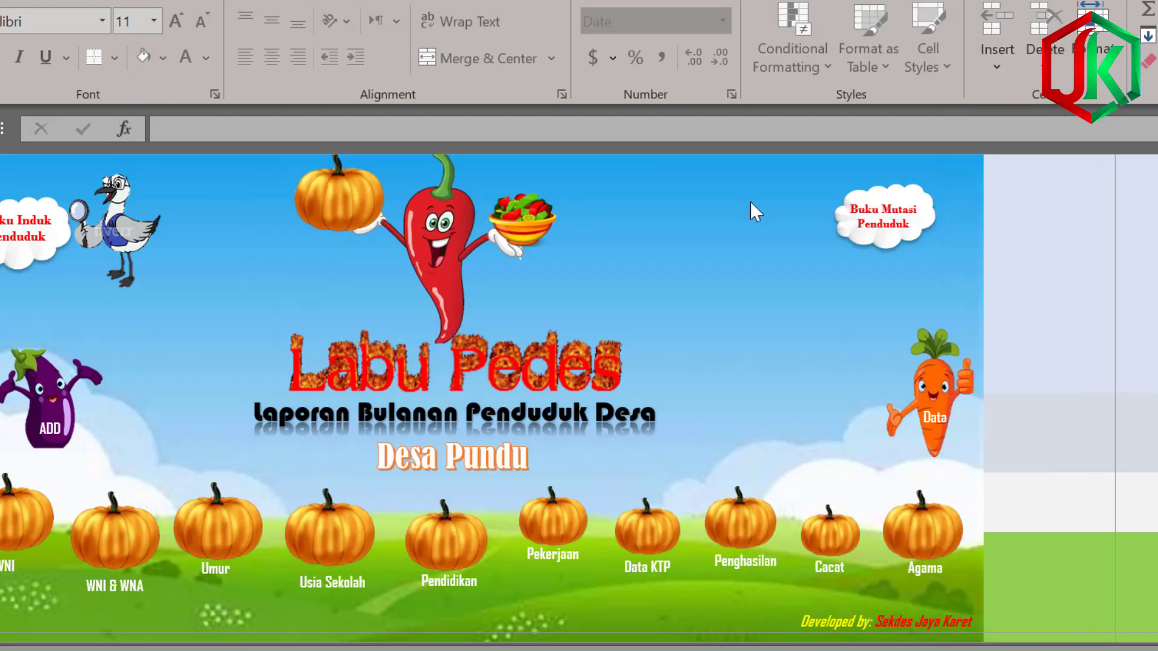
click(833, 240)
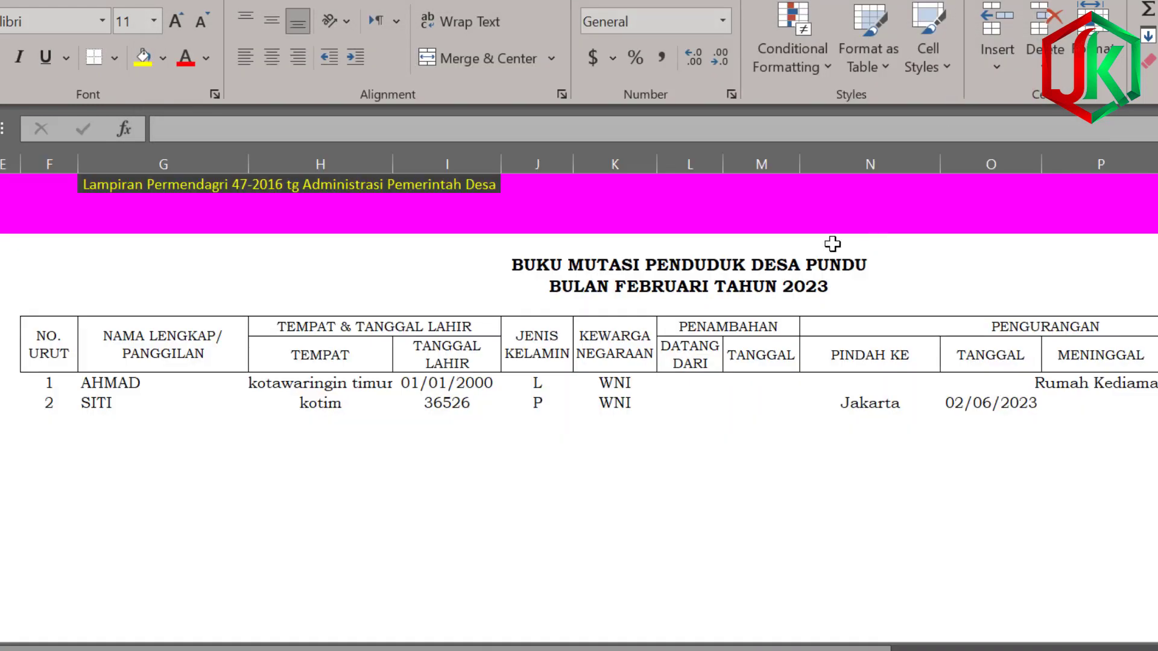
click(915, 401)
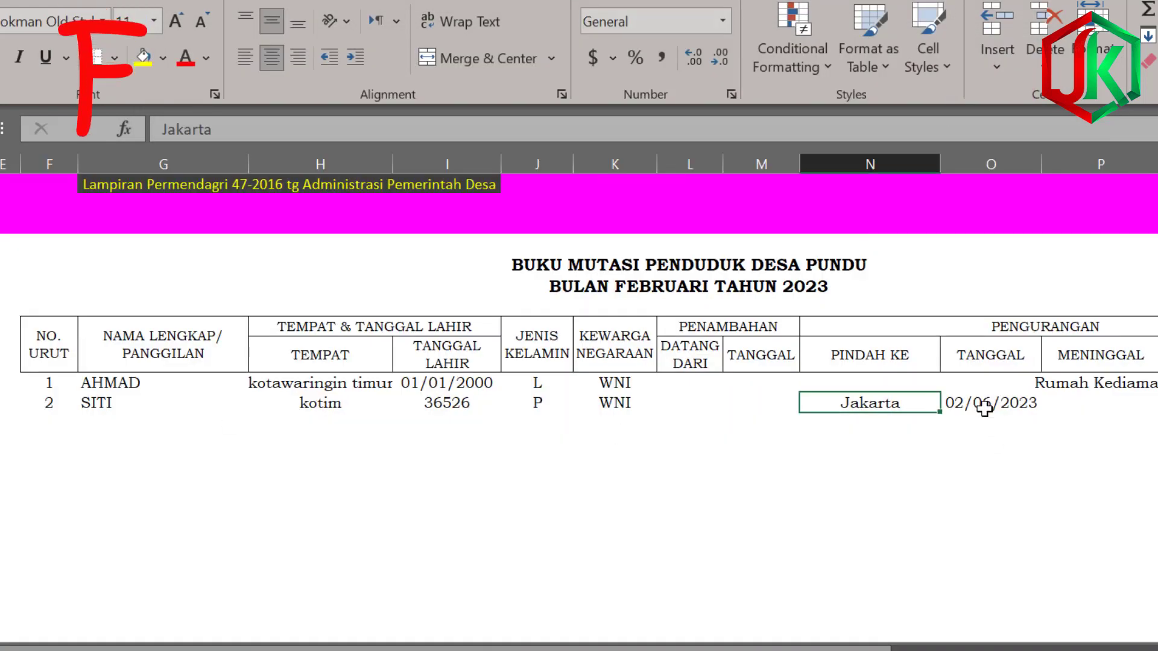
key(Right)
key(Right)
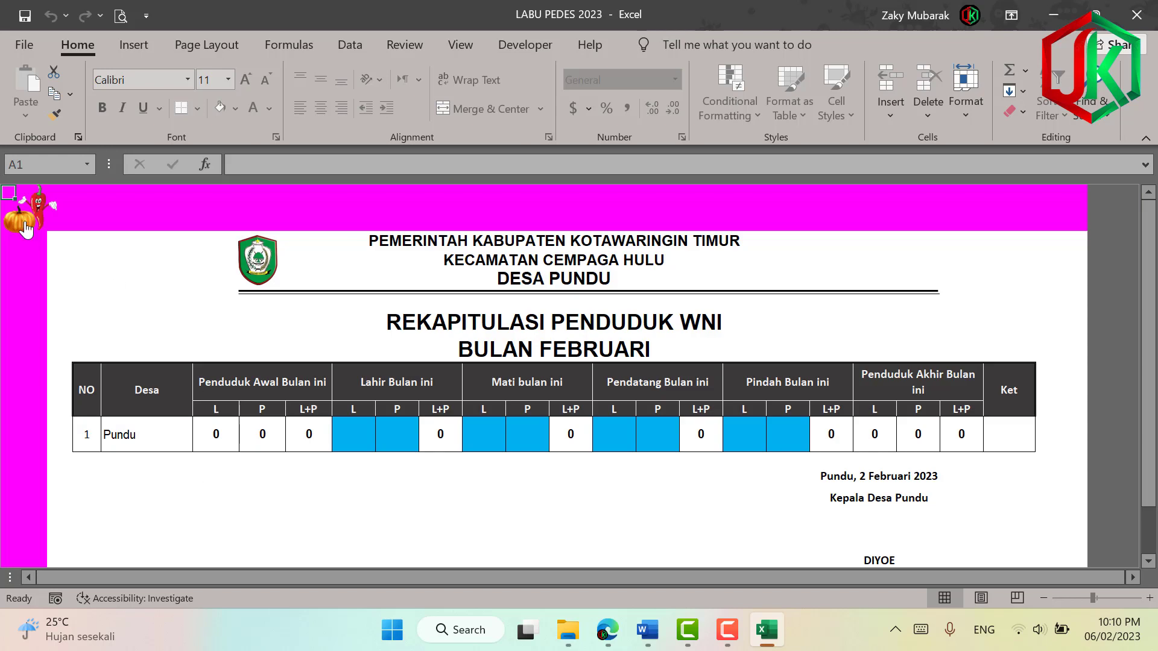
click(25, 228)
click(254, 499)
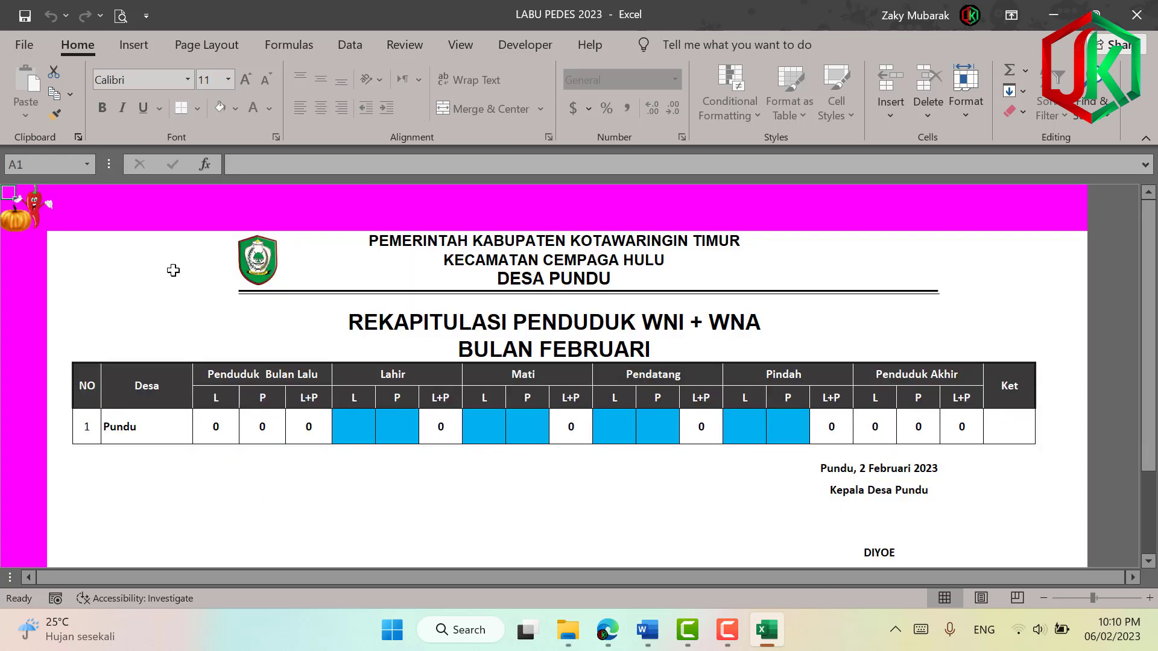
click(33, 221)
click(808, 477)
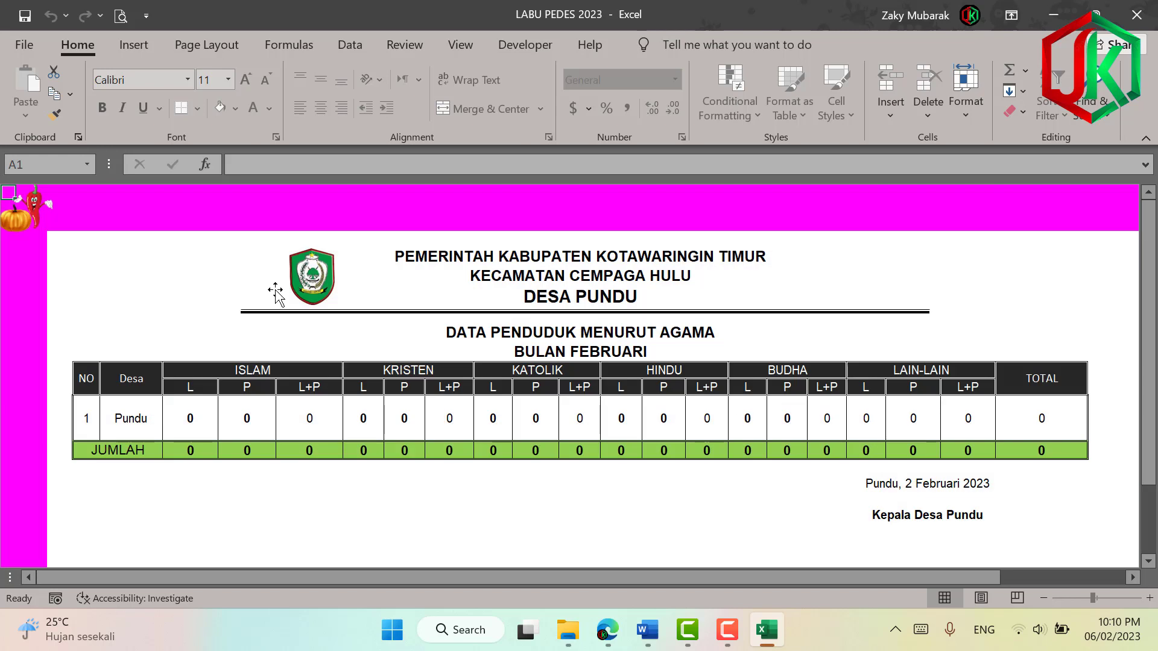
click(5, 217)
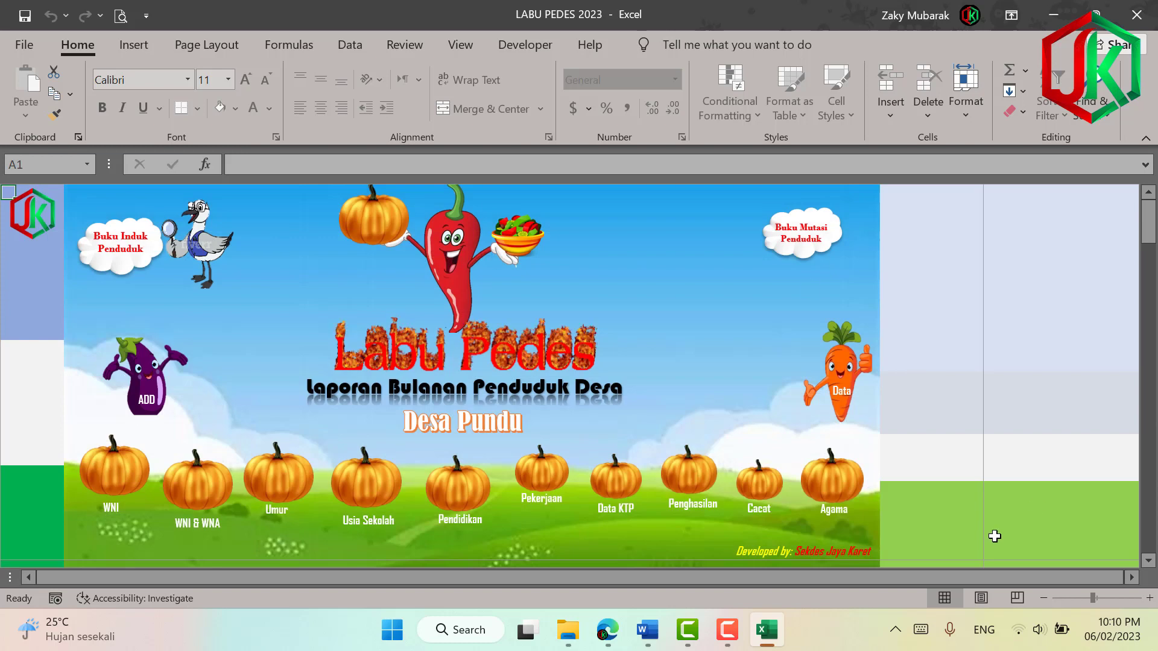